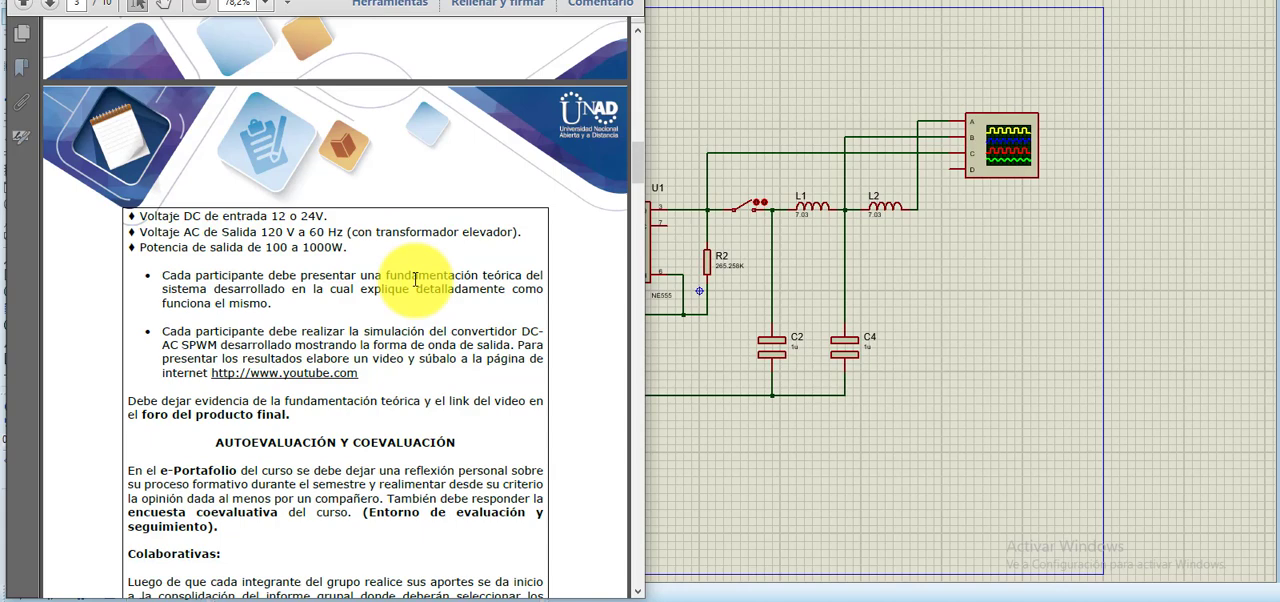
# - Review the DC input voltage, AC output voltage and output power specifications for the DC-AC converter in the assignment PDF
pyautogui.scroll(3, 415, 280)
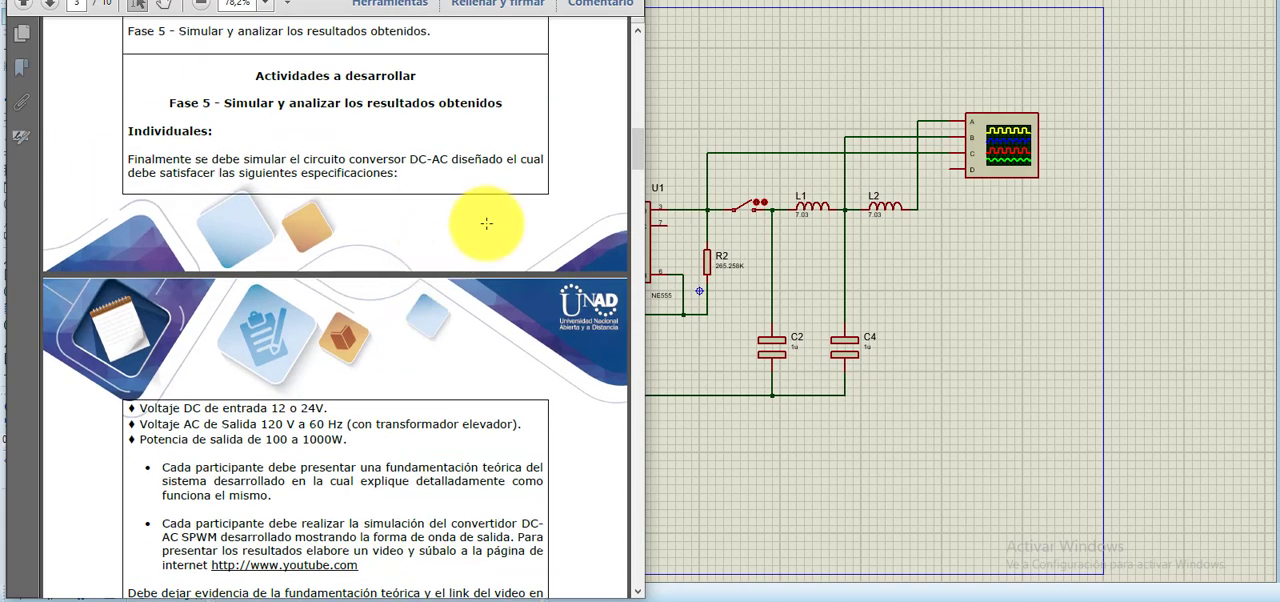
pyautogui.scroll(-2, 423, 249)
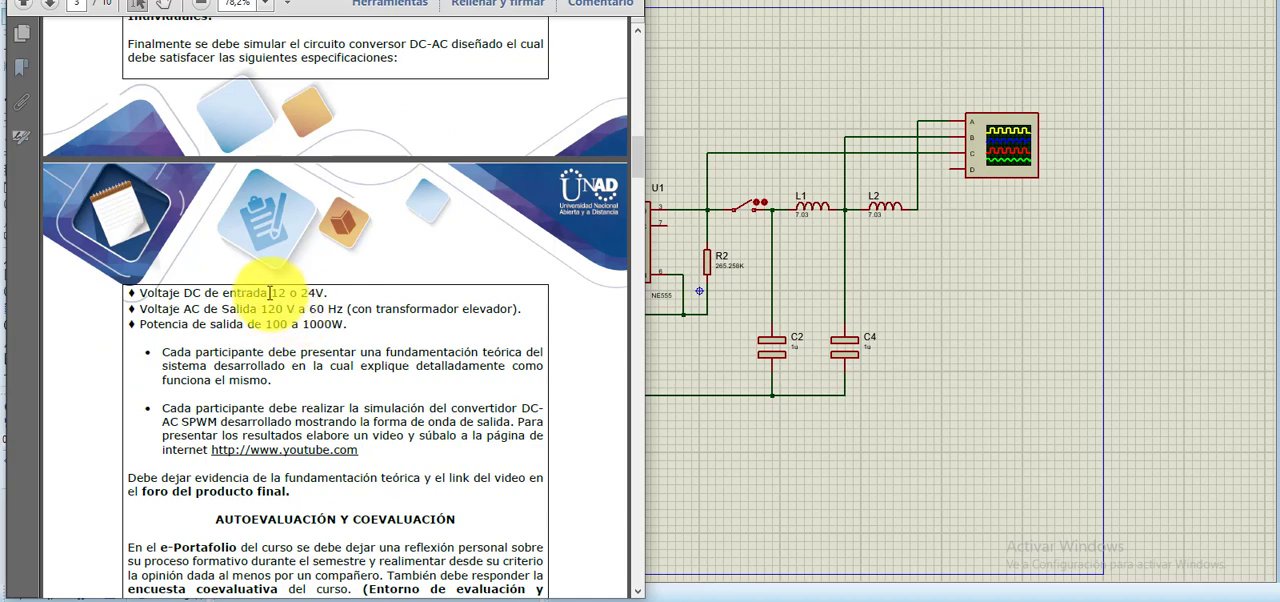
pyautogui.moveTo(270, 293); pyautogui.dragTo(354, 292)
pyautogui.click(338, 294)
pyautogui.click(338, 301)
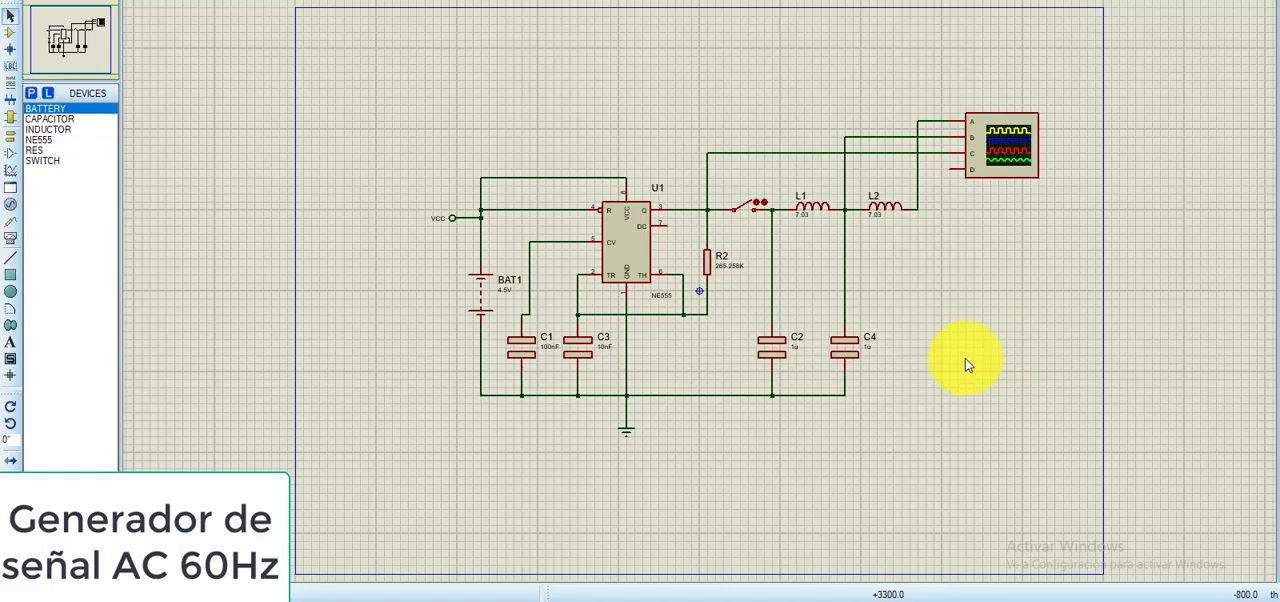
# - Examine the NE555 sine generator schematic, and open the triangular signal generator project to inspect its LM324 circuit and oscilloscope
pyautogui.scroll(1, 965, 358)
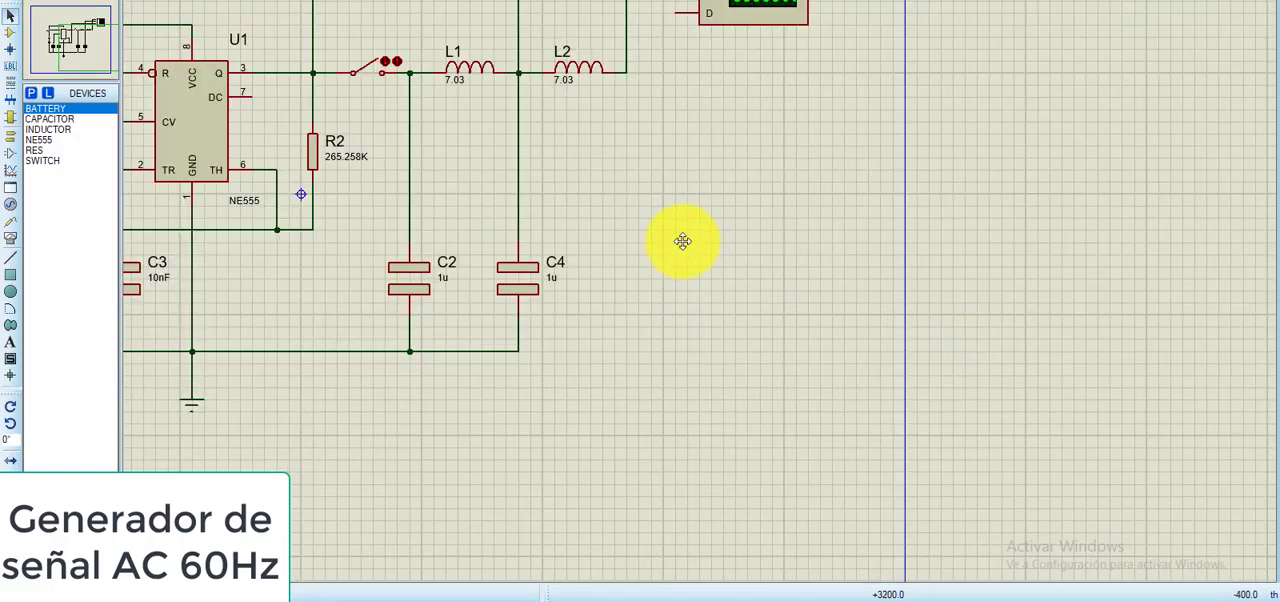
pyautogui.moveTo(677, 243); pyautogui.dragTo(1014, 364)
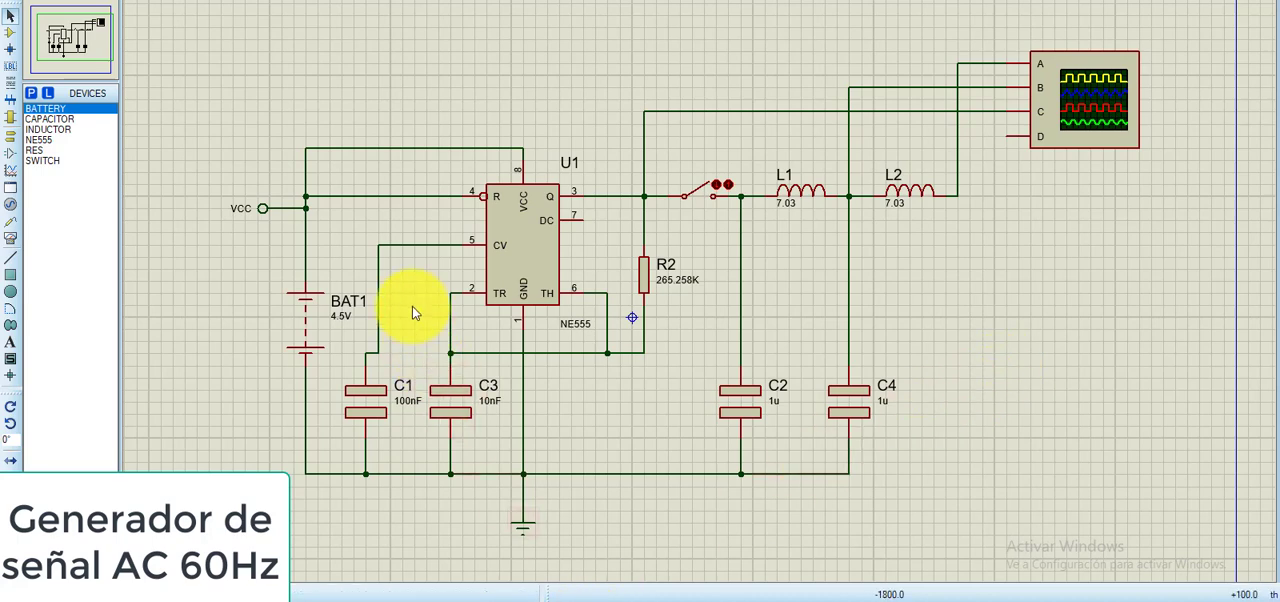
pyautogui.moveTo(570, 597)
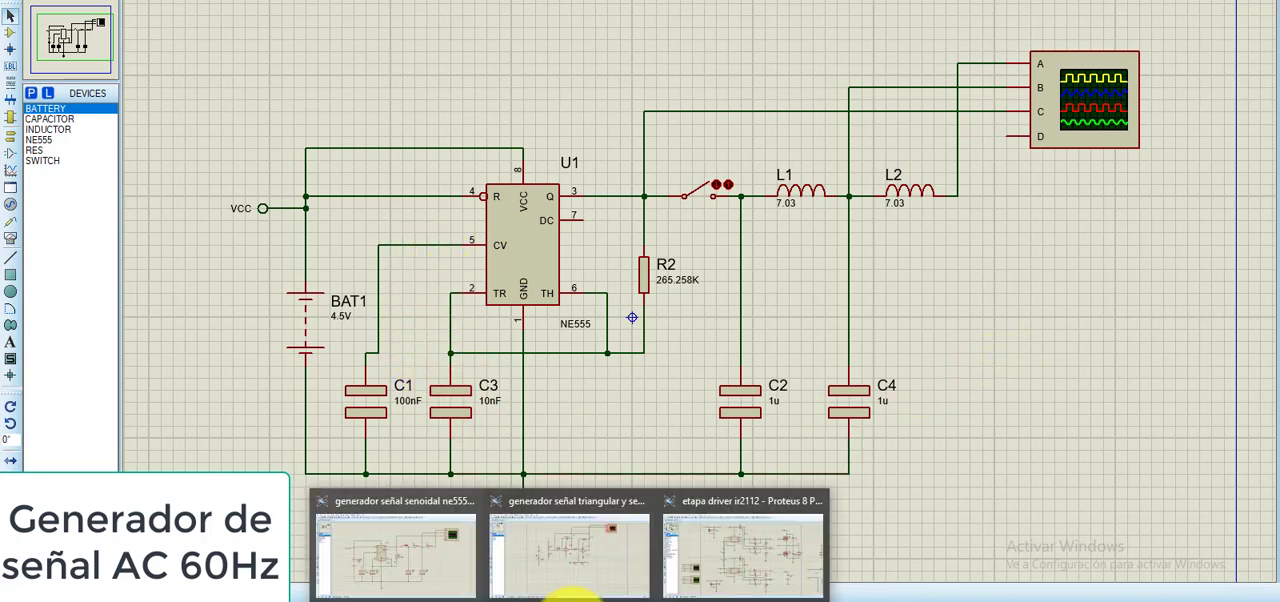
pyautogui.click(596, 558)
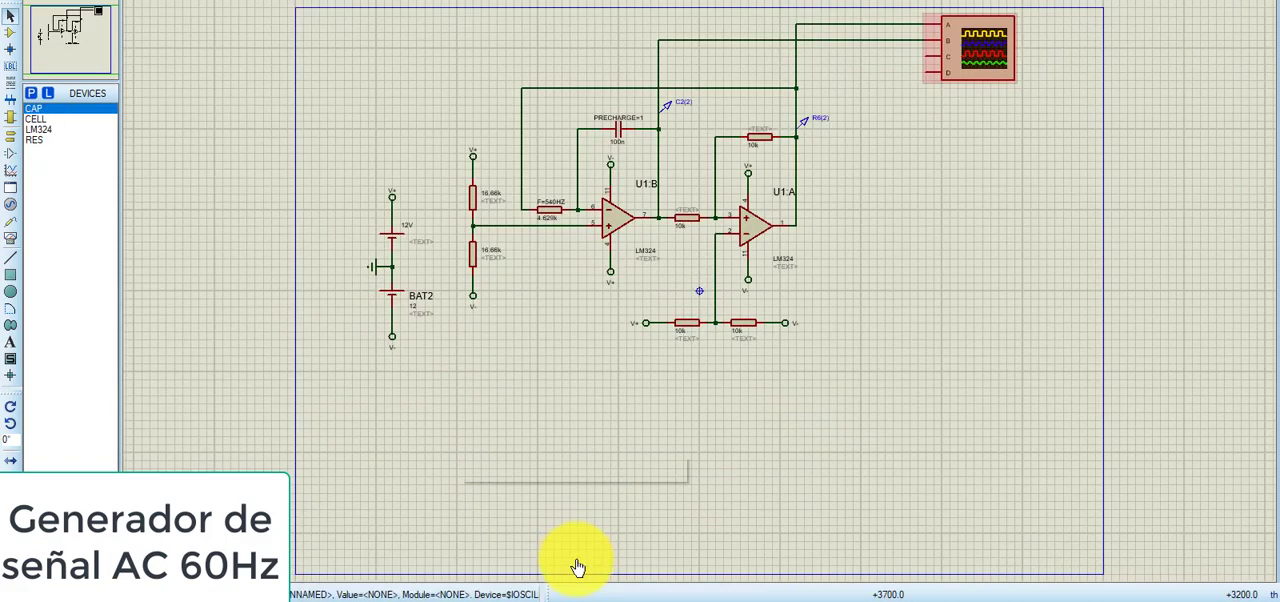
pyautogui.scroll(2, 823, 286)
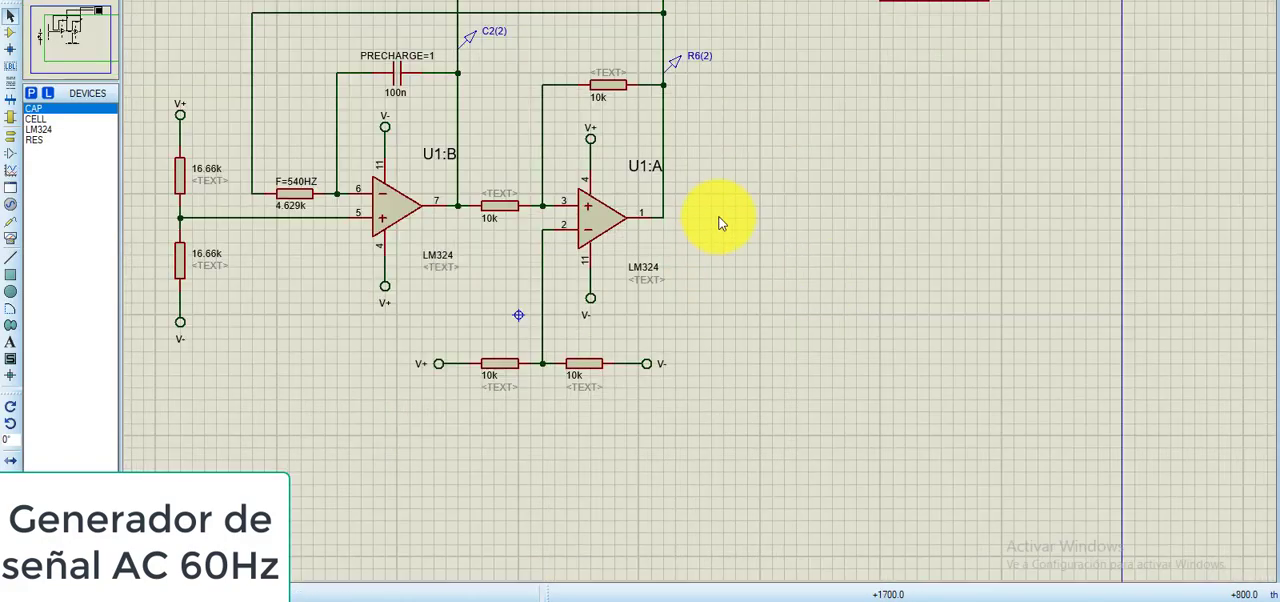
pyautogui.moveTo(723, 217); pyautogui.dragTo(825, 330)
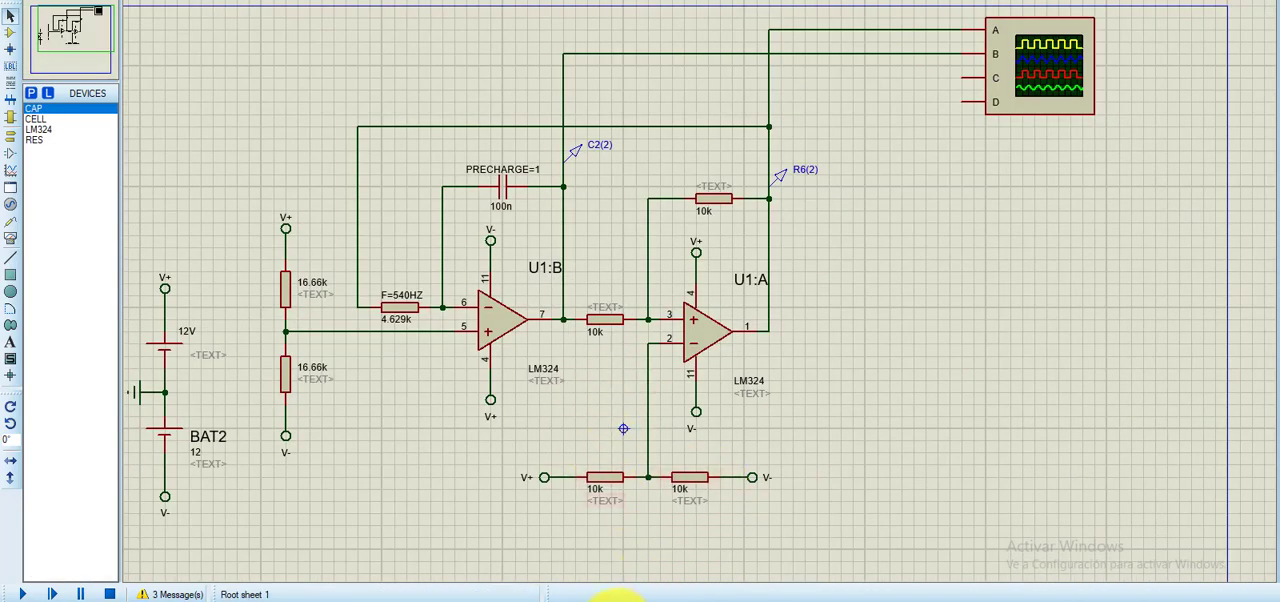
# - Open the "etapa driver ir2112" project and examine its two IR2112 driver circuits and overall layout
pyautogui.moveTo(571, 592)
pyautogui.click(713, 573)
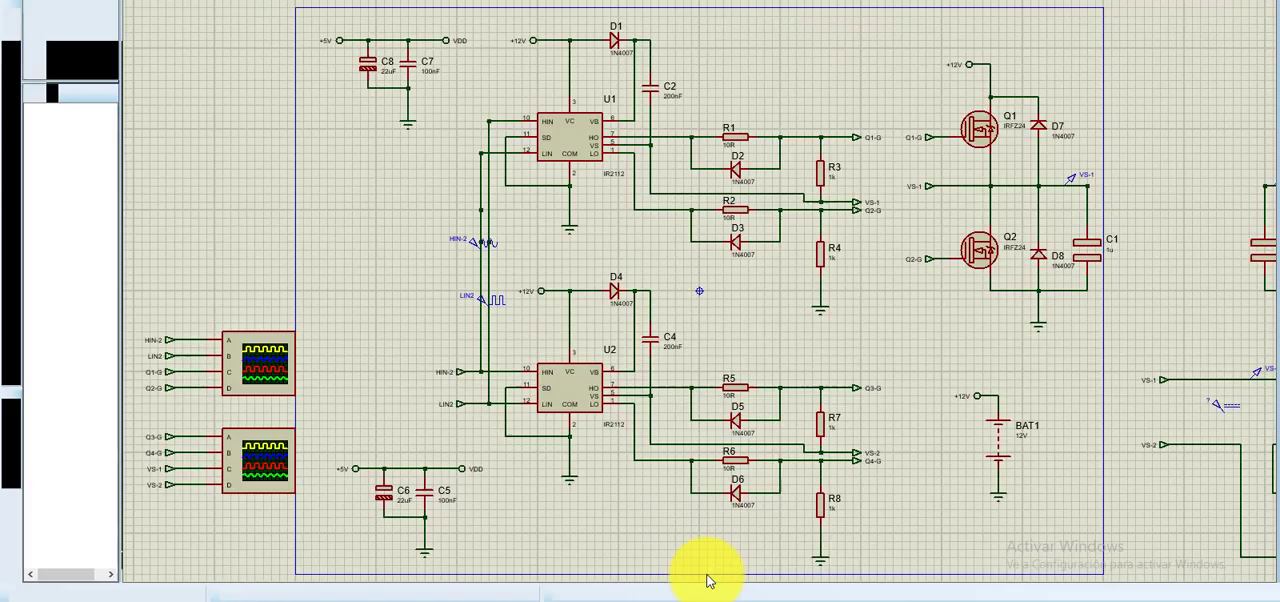
pyautogui.scroll(1, 734, 321)
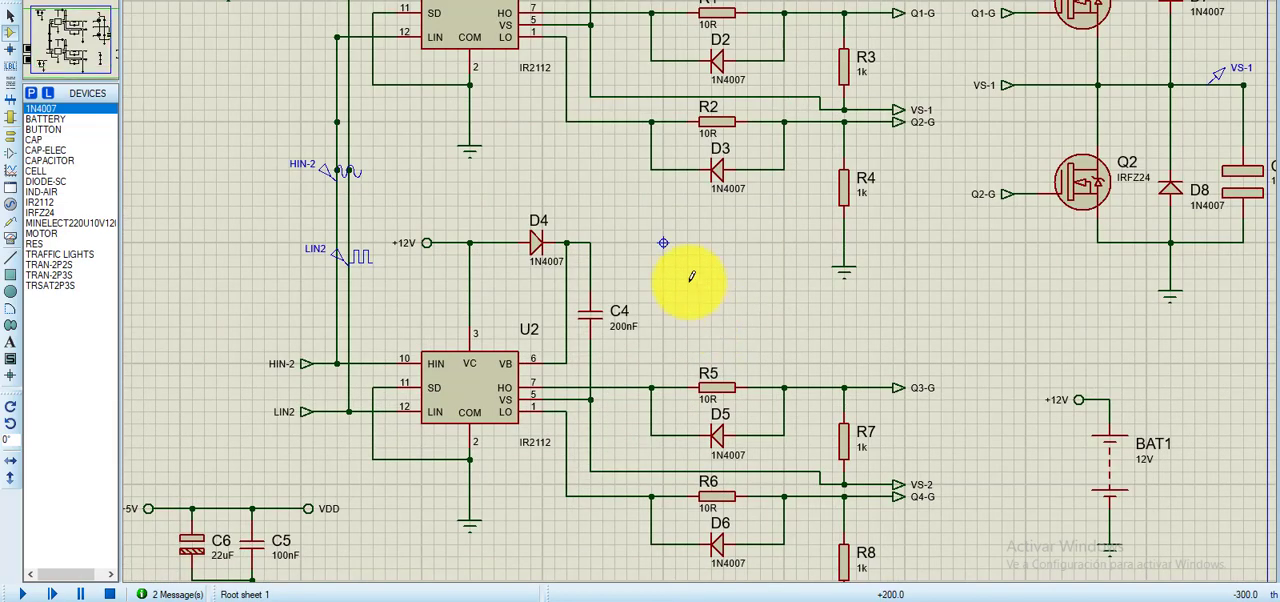
pyautogui.scroll(-1, 688, 278)
pyautogui.scroll(-1, 777, 286)
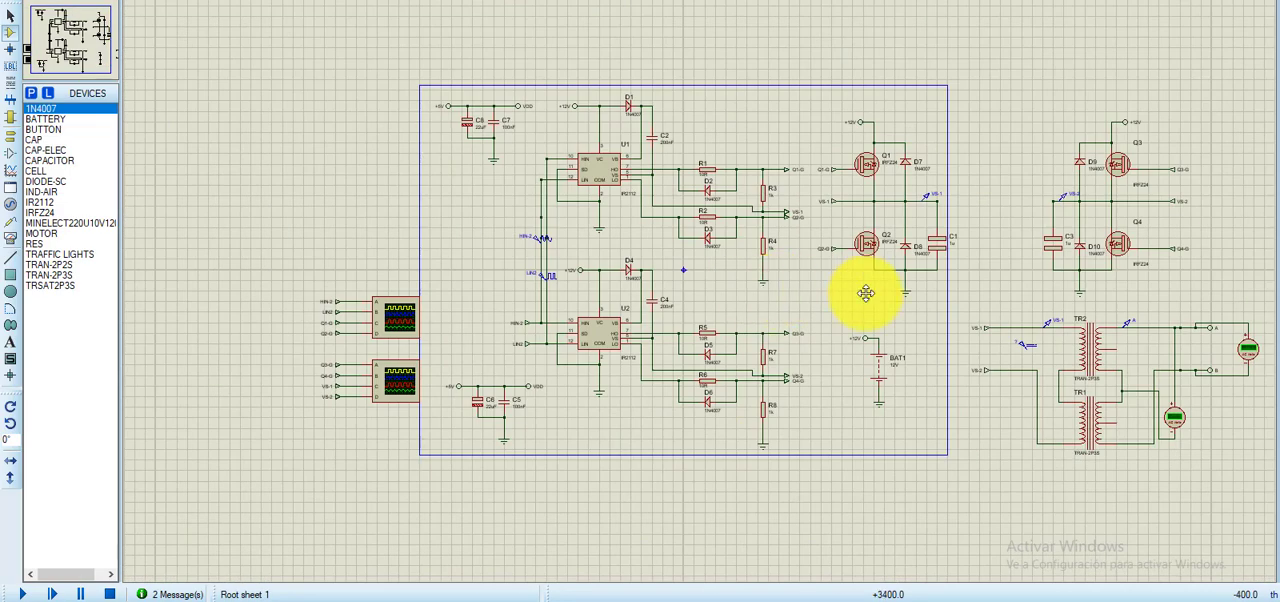
# - Examine the IRFZ24 MOSFET bridge and the TR1 and TR2 transformer output stage in the driver schematic
pyautogui.click(648, 304)
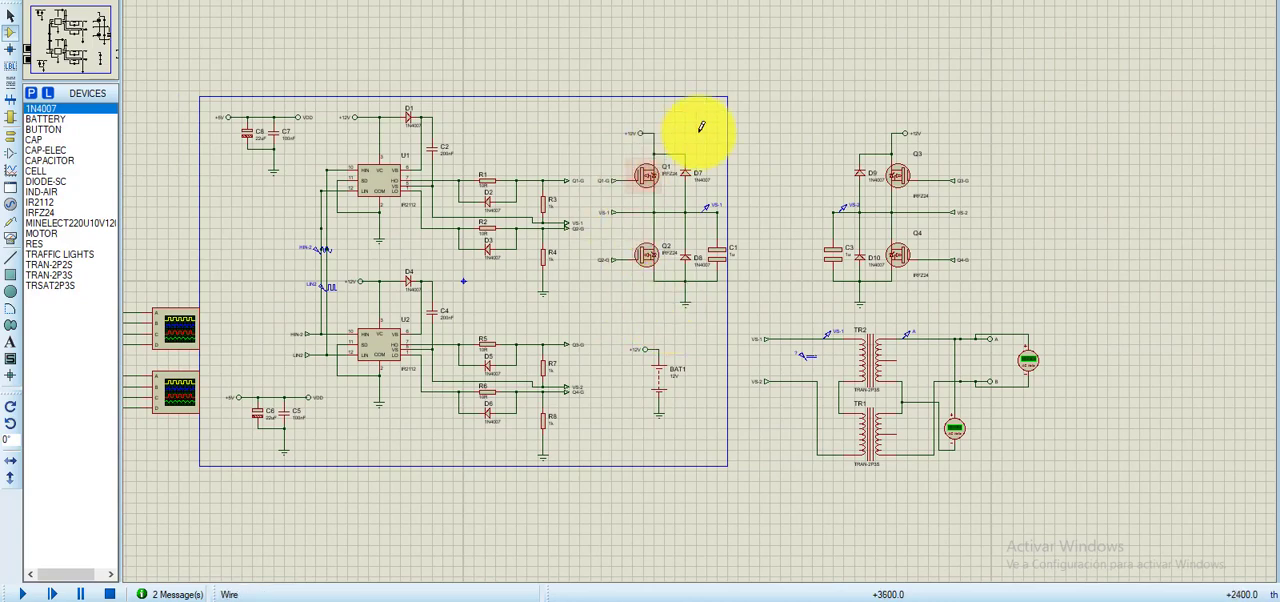
pyautogui.scroll(1, 770, 251)
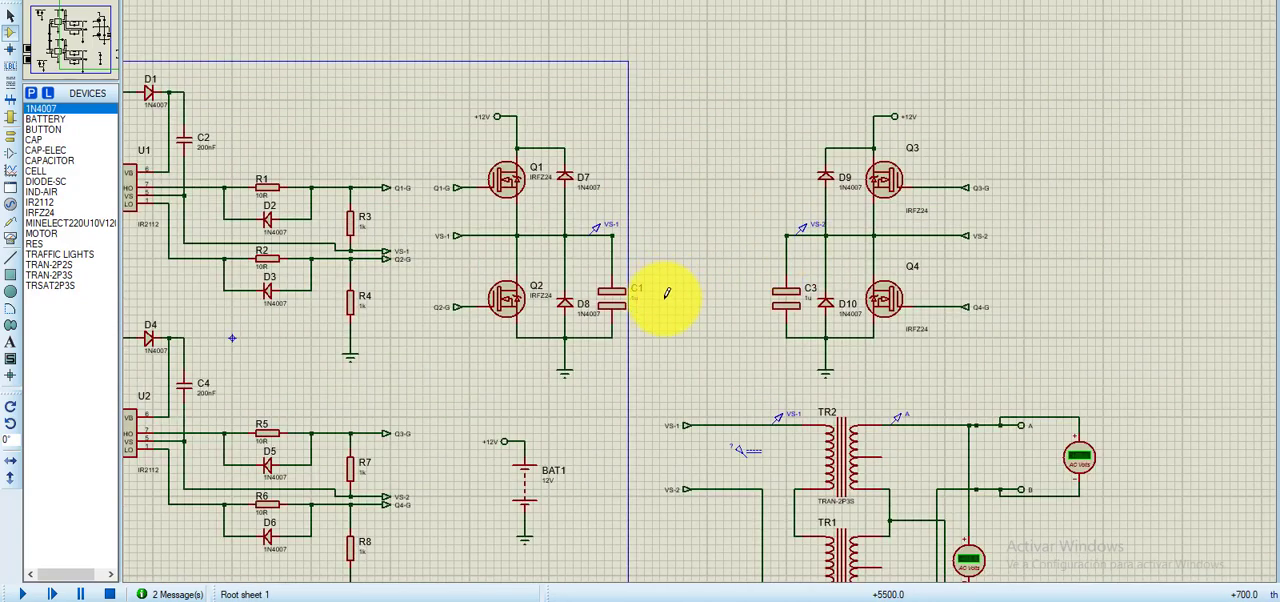
pyautogui.middleClick(682, 350)
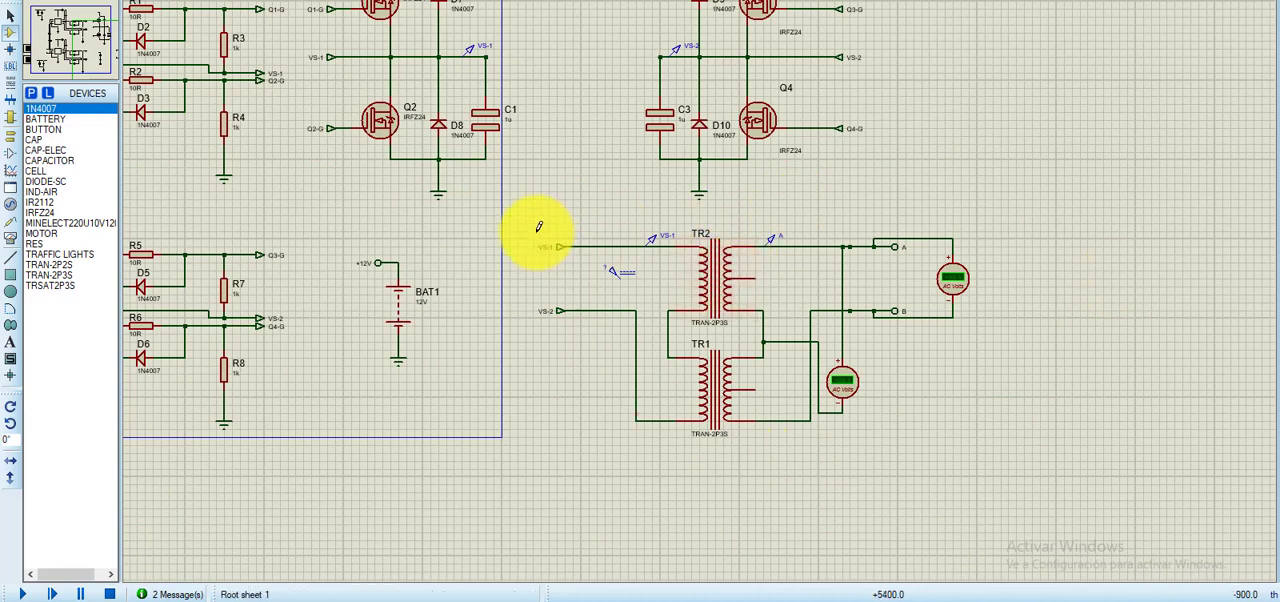
pyautogui.middleClick(642, 269)
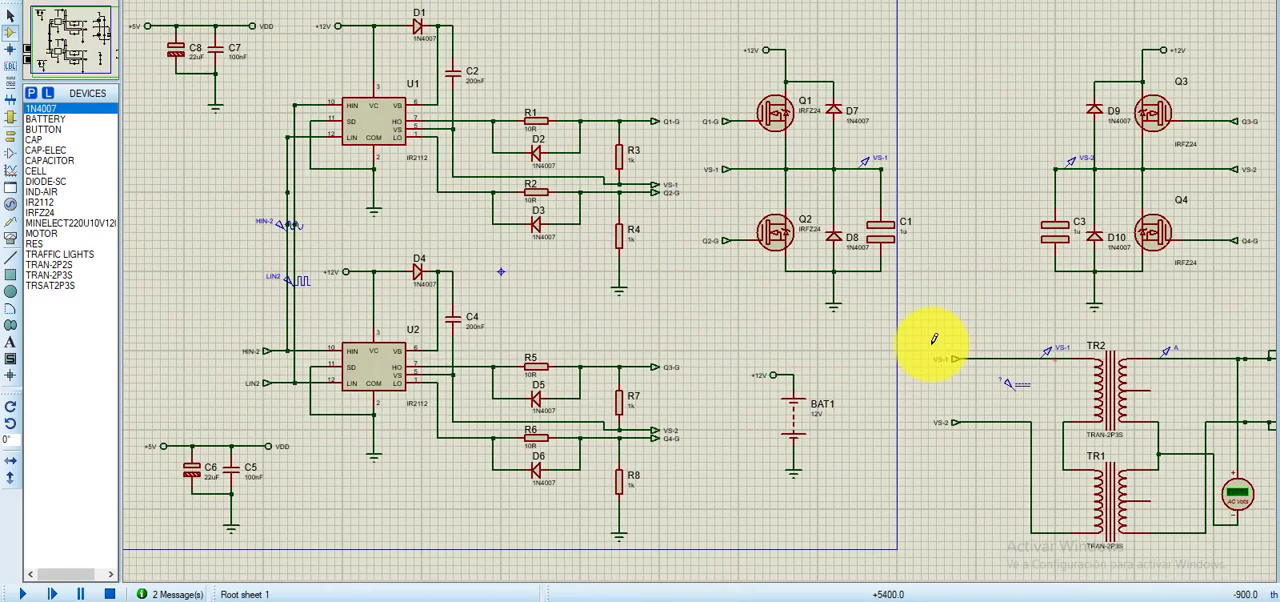
pyautogui.middleClick(707, 313)
pyautogui.click(757, 331)
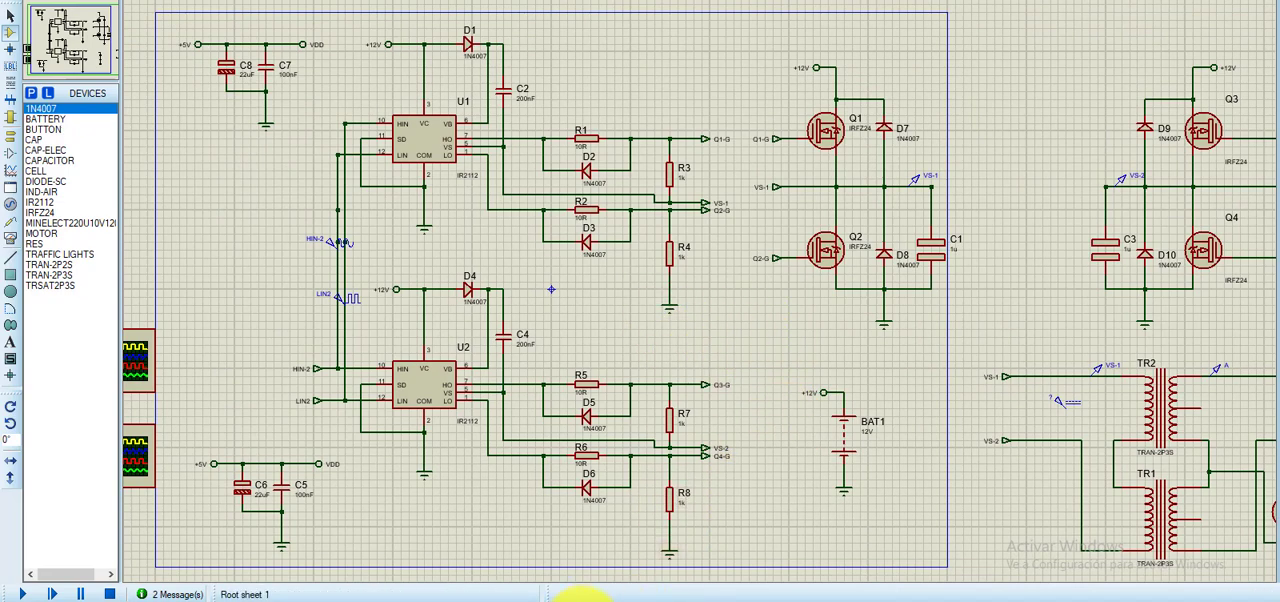
# - Return to the sine signal generator project with the NE555 circuit
pyautogui.moveTo(580, 598)
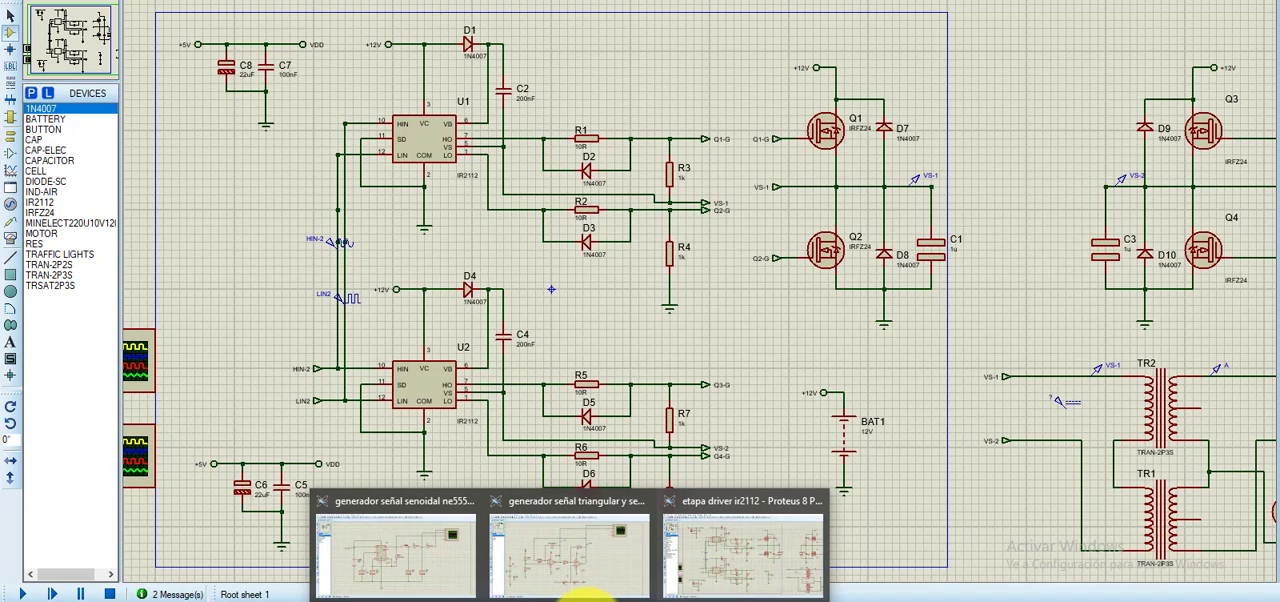
pyautogui.click(458, 558)
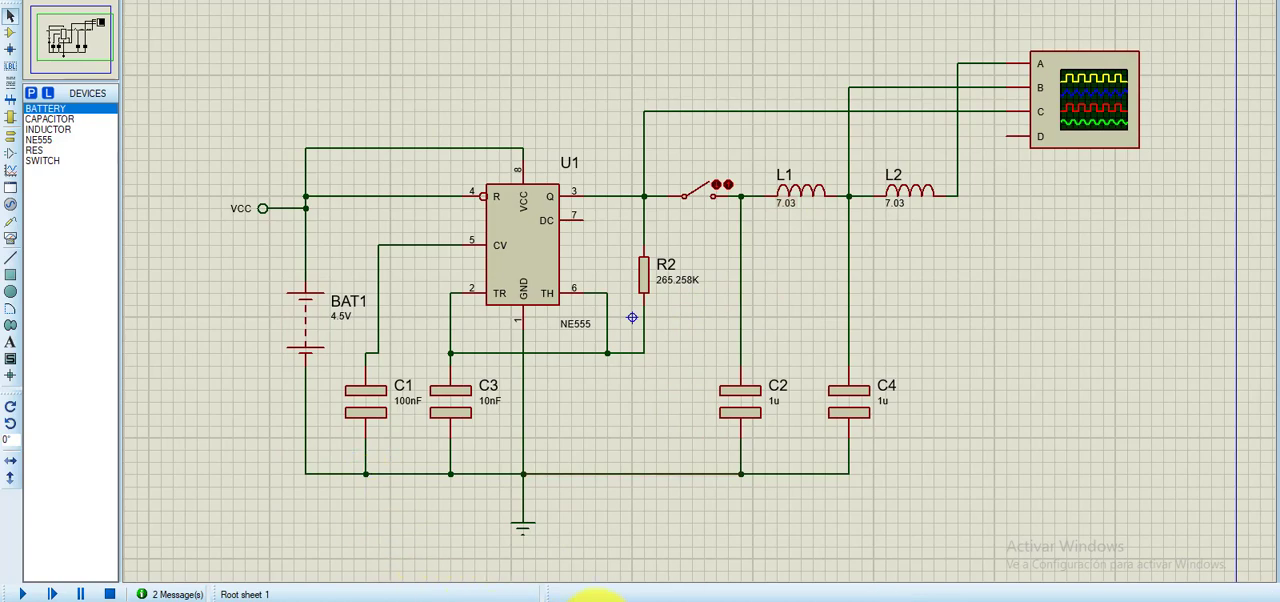
# - Switch to the Word report and review its filter design, LC calculations and clock signal generator sections
pyautogui.click(595, 598)
pyautogui.scroll(5, 637, 420)
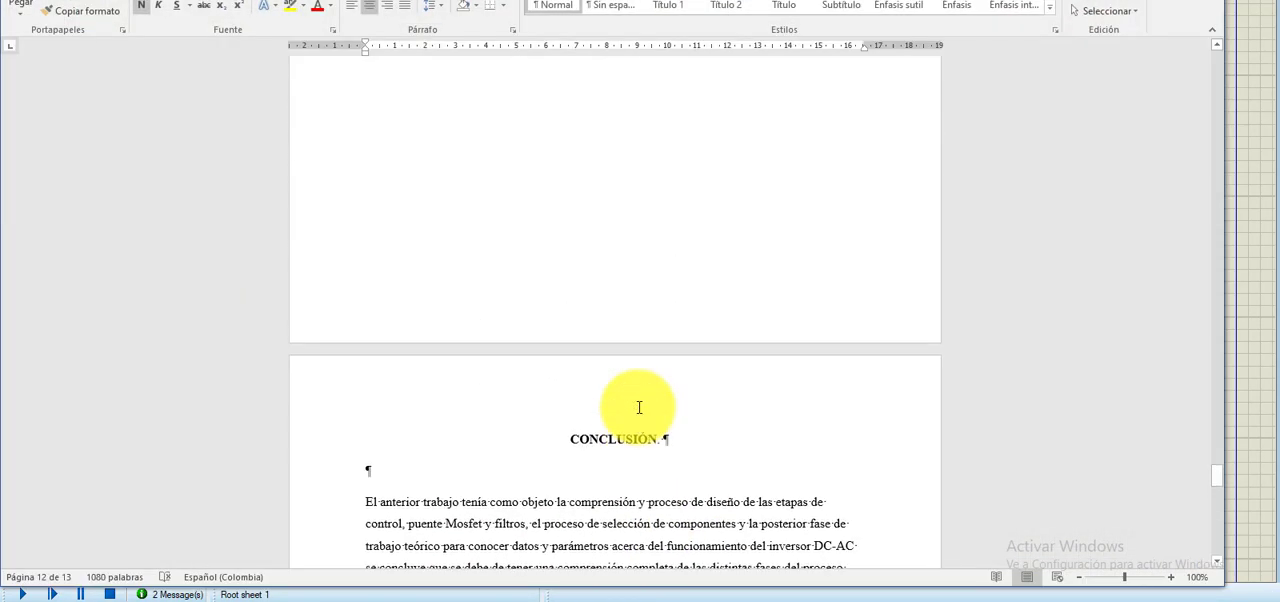
pyautogui.scroll(20, 639, 407)
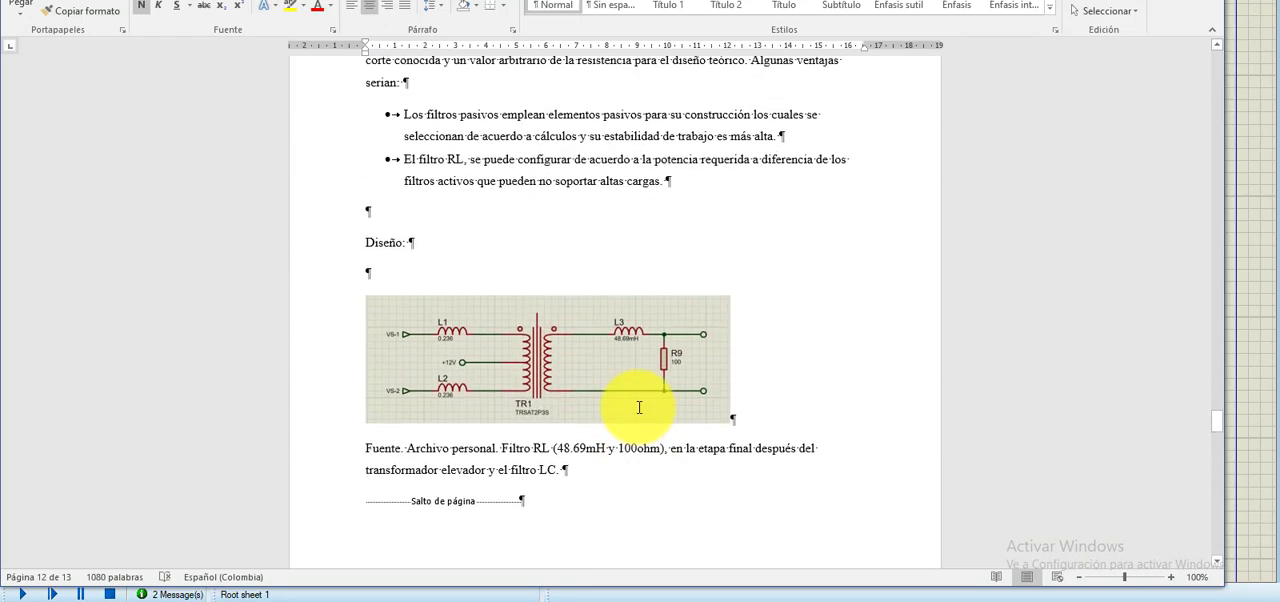
pyautogui.scroll(20, 639, 407)
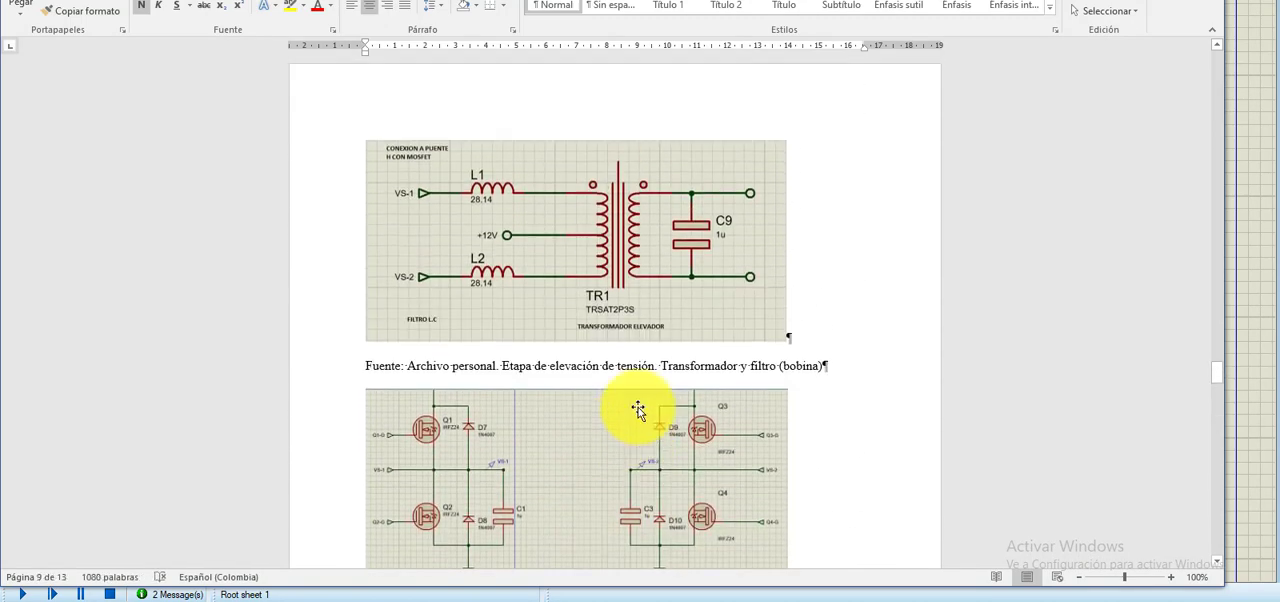
pyautogui.scroll(20, 637, 410)
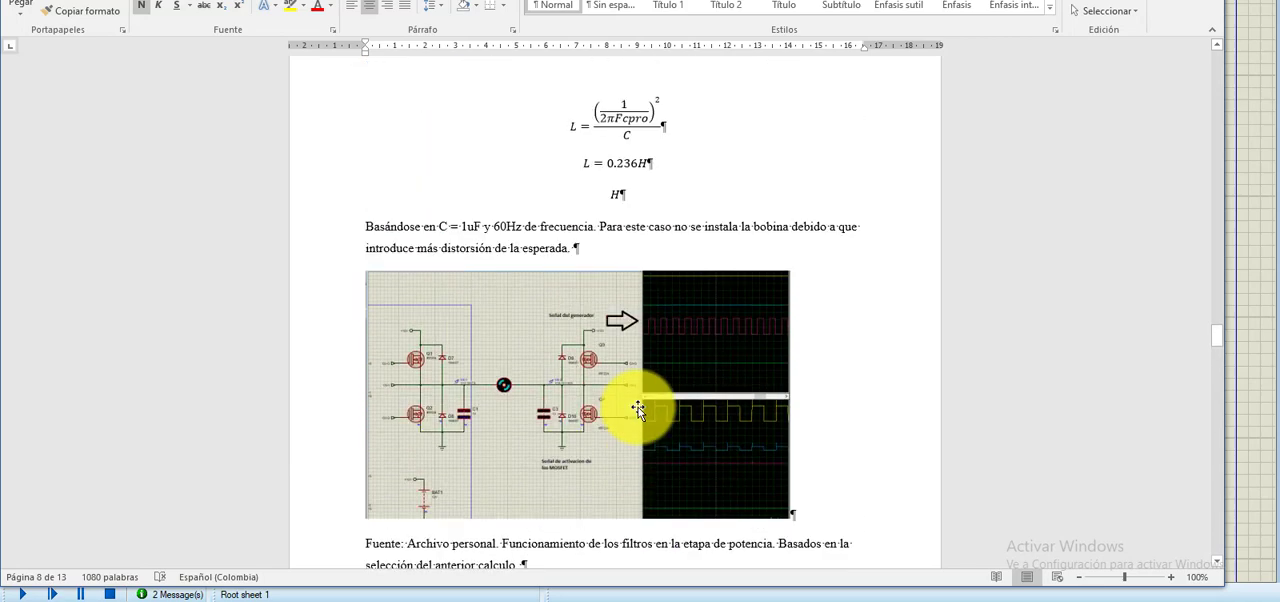
pyautogui.scroll(20, 637, 410)
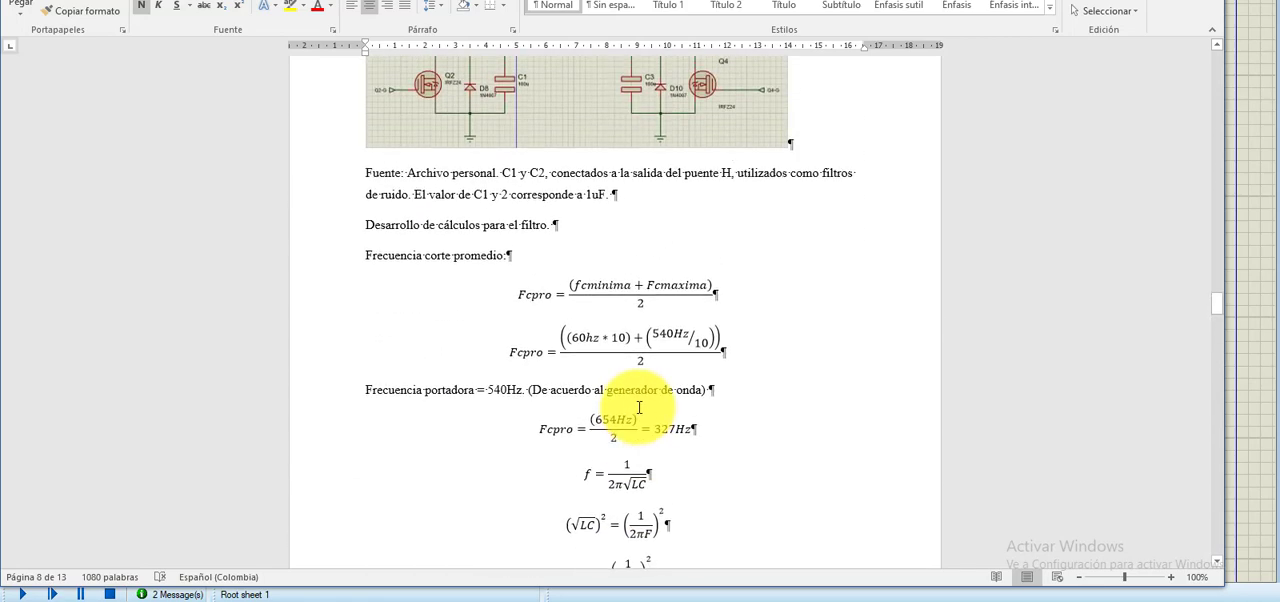
pyautogui.scroll(20, 639, 407)
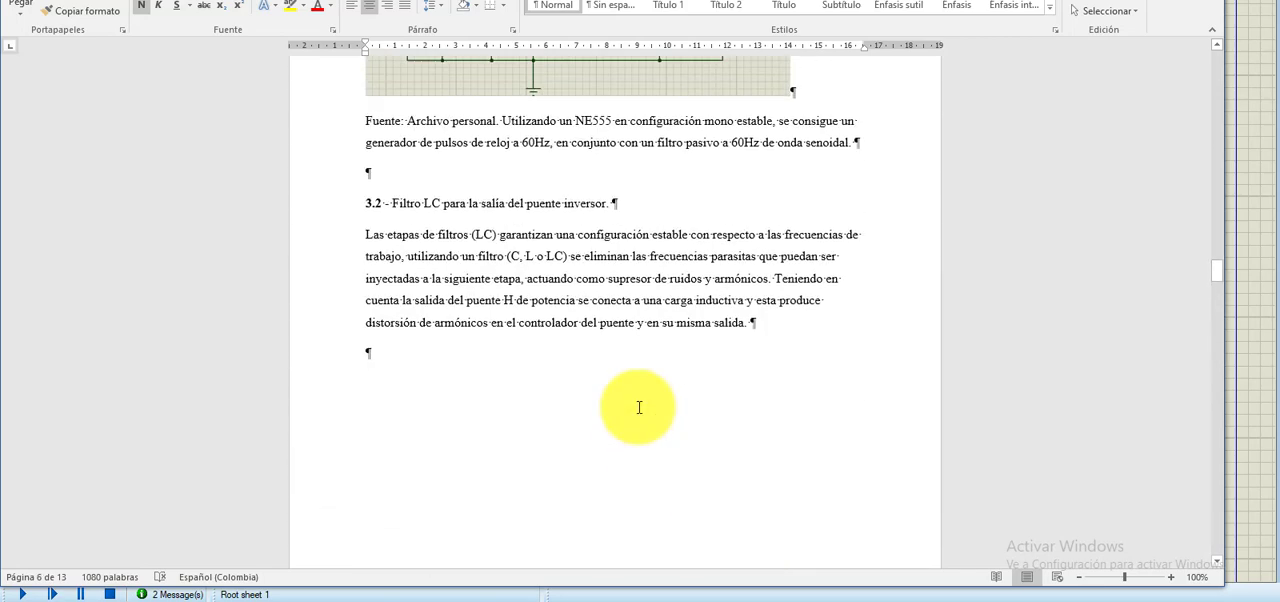
pyautogui.scroll(15, 639, 407)
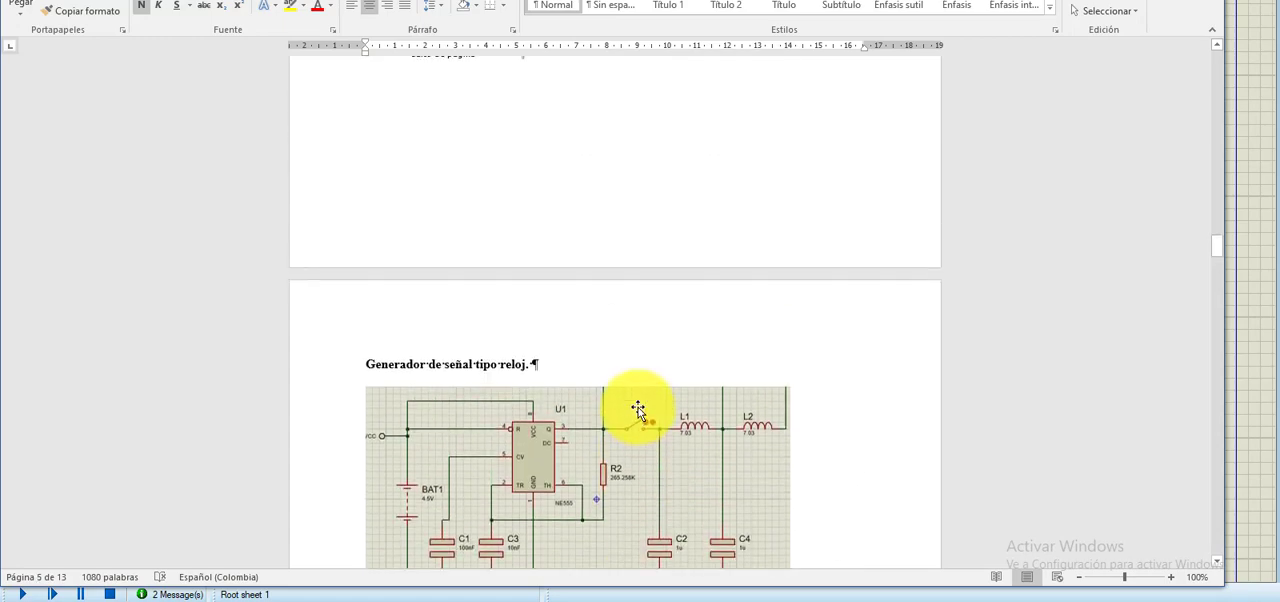
# - Review the report's full-wave H-bridge, IR2112 datasheet diagrams, power-stage controller circuit and introduction
pyautogui.scroll(-3, 639, 409)
pyautogui.scroll(14, 639, 409)
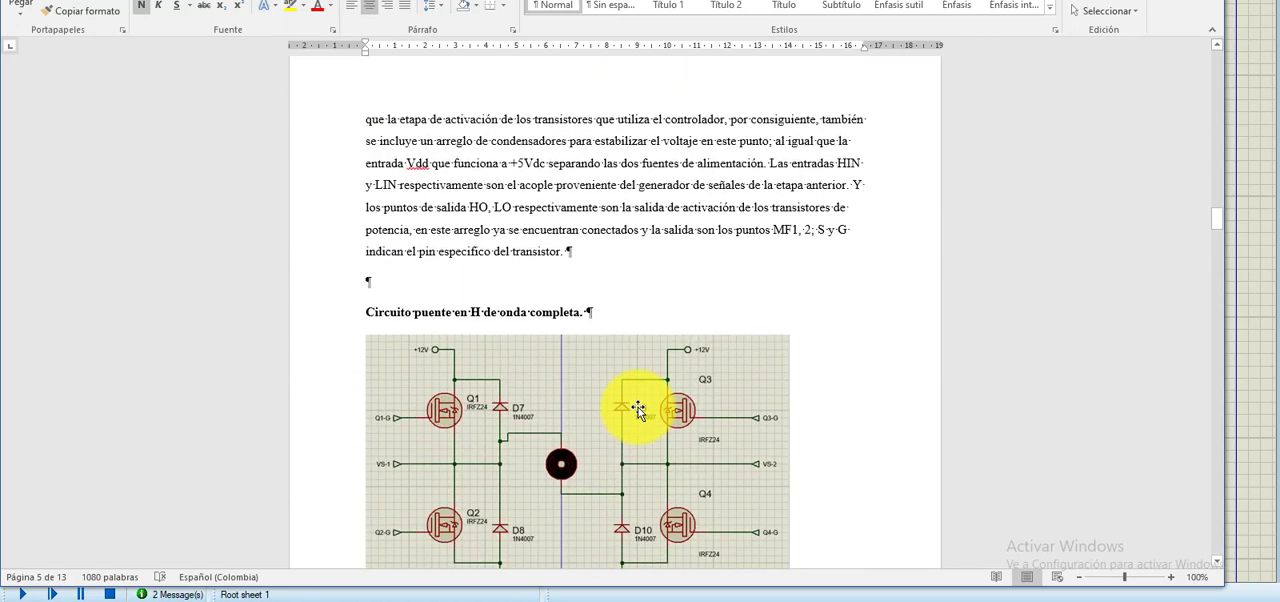
pyautogui.scroll(15, 639, 409)
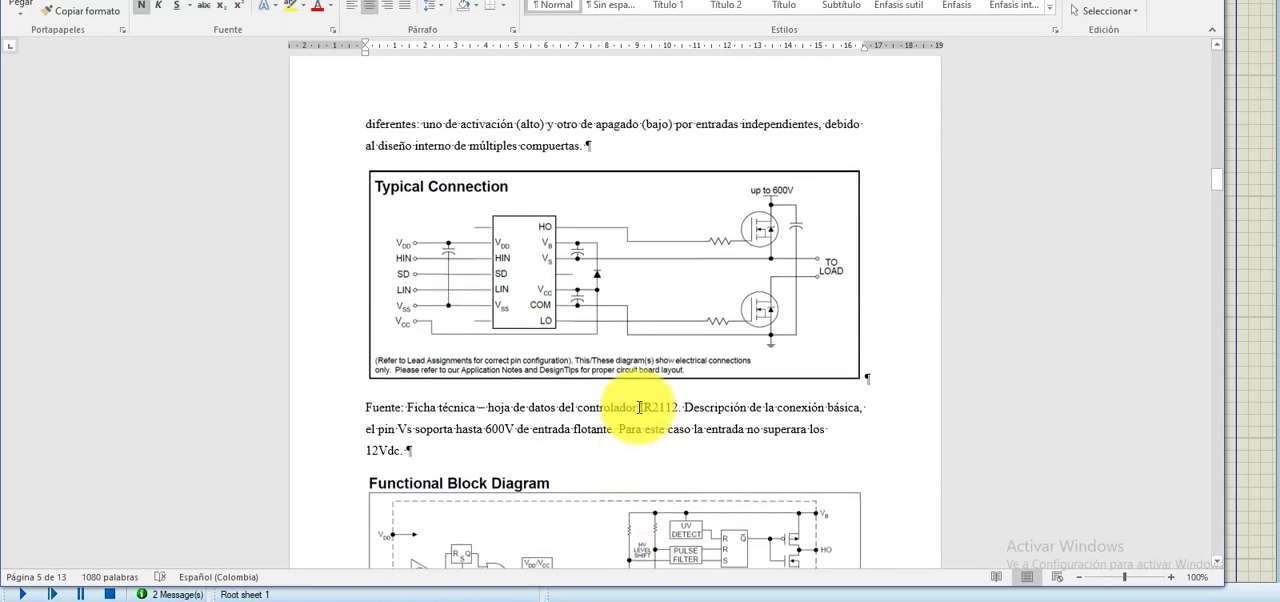
pyautogui.scroll(1, 639, 408)
pyautogui.scroll(12, 638, 410)
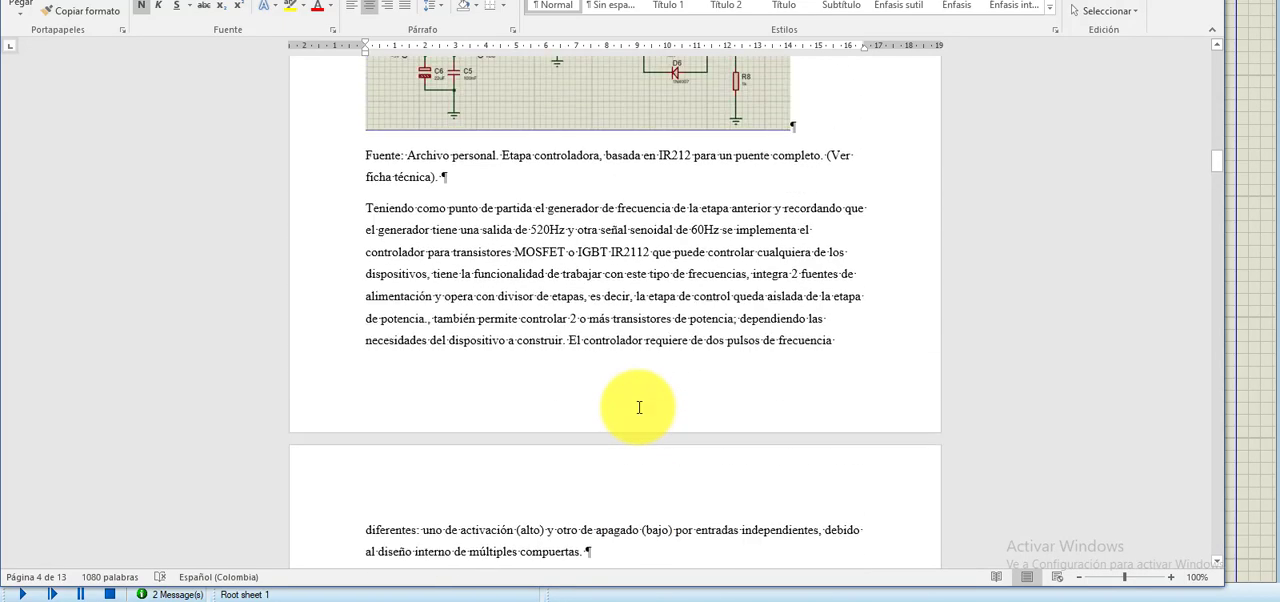
pyautogui.scroll(10, 636, 437)
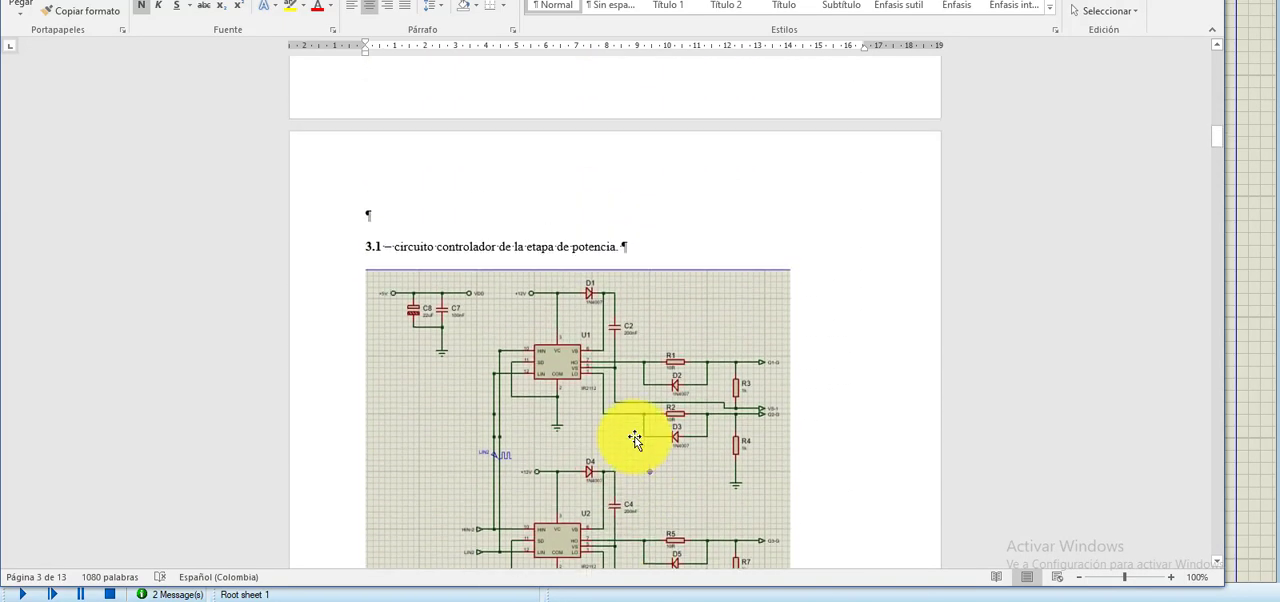
pyautogui.scroll(12, 636, 440)
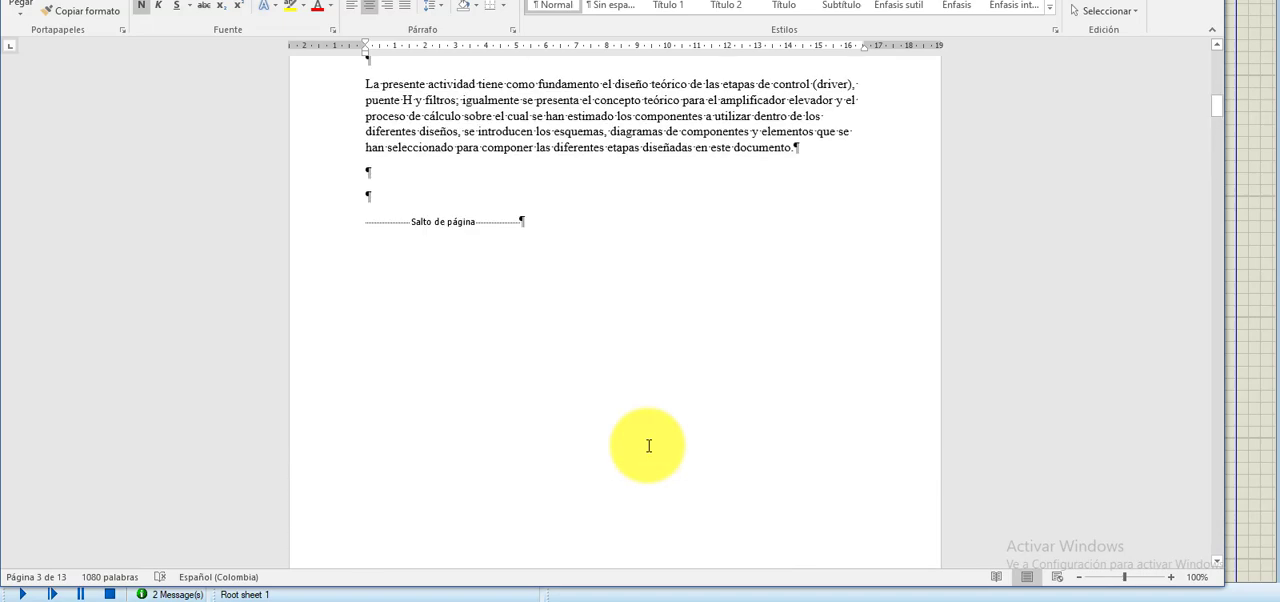
pyautogui.scroll(-10, 647, 448)
pyautogui.scroll(-10, 647, 450)
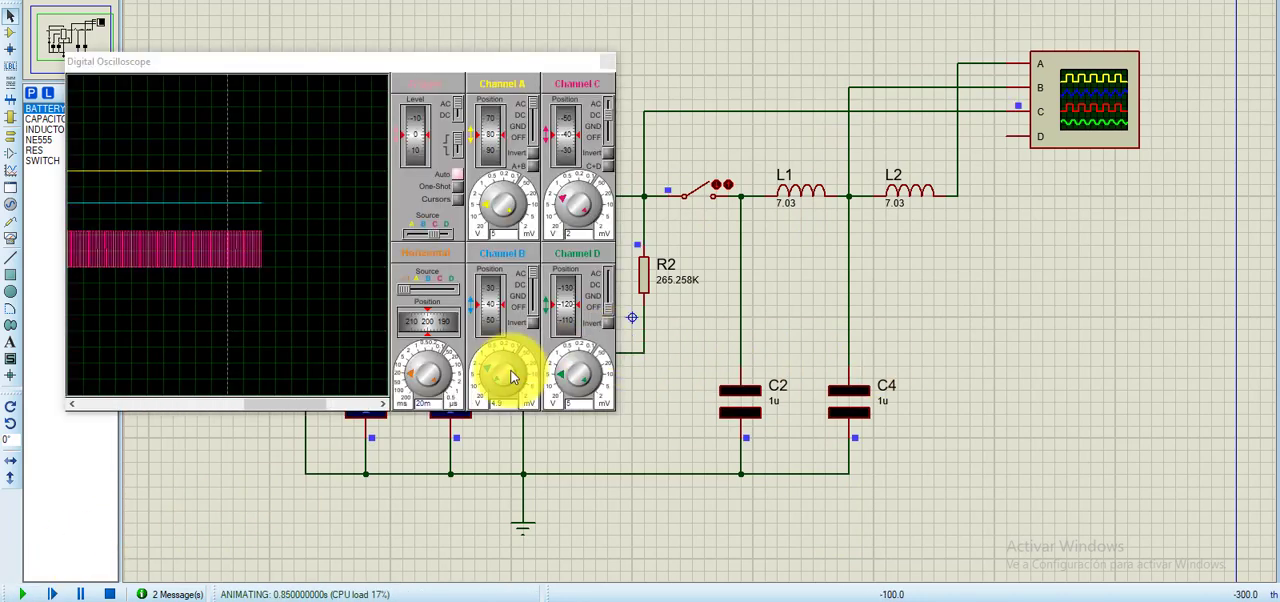
# - Set the oscilloscope's horizontal time base to 1 ms and close the switch between the NE555 output and the LC filter
pyautogui.moveTo(449, 388)
pyautogui.mouseDown()
pyautogui.moveTo(425, 370)
pyautogui.moveTo(413, 380)
pyautogui.moveTo(425, 370)
pyautogui.mouseUp()
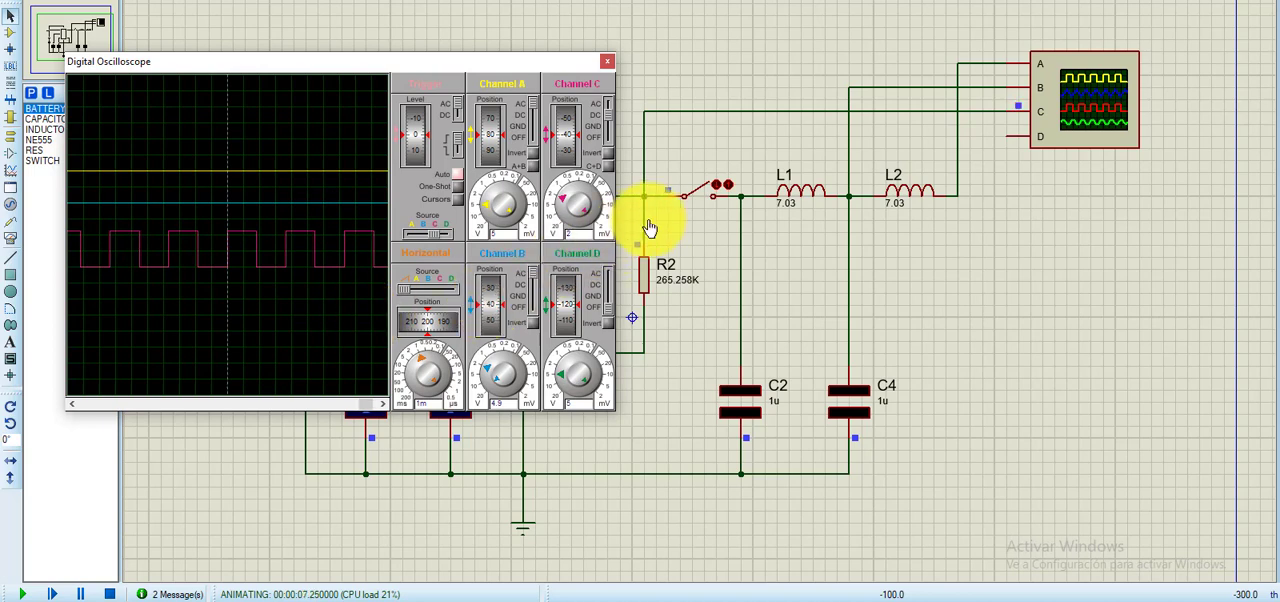
pyautogui.click(717, 183)
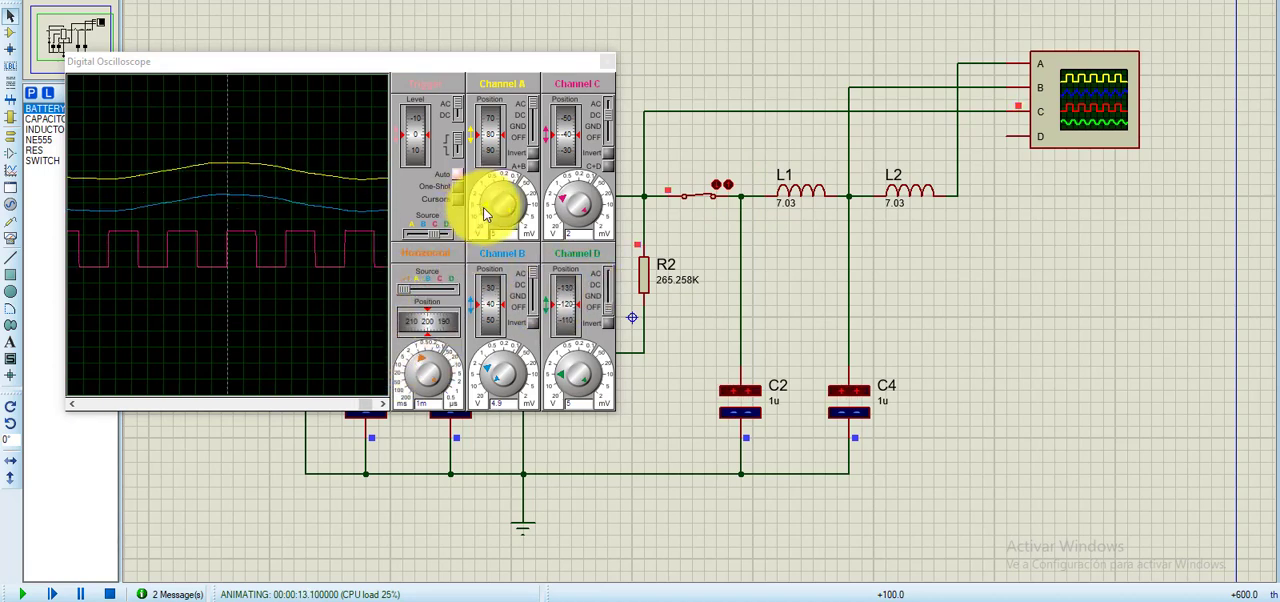
pyautogui.click(422, 365)
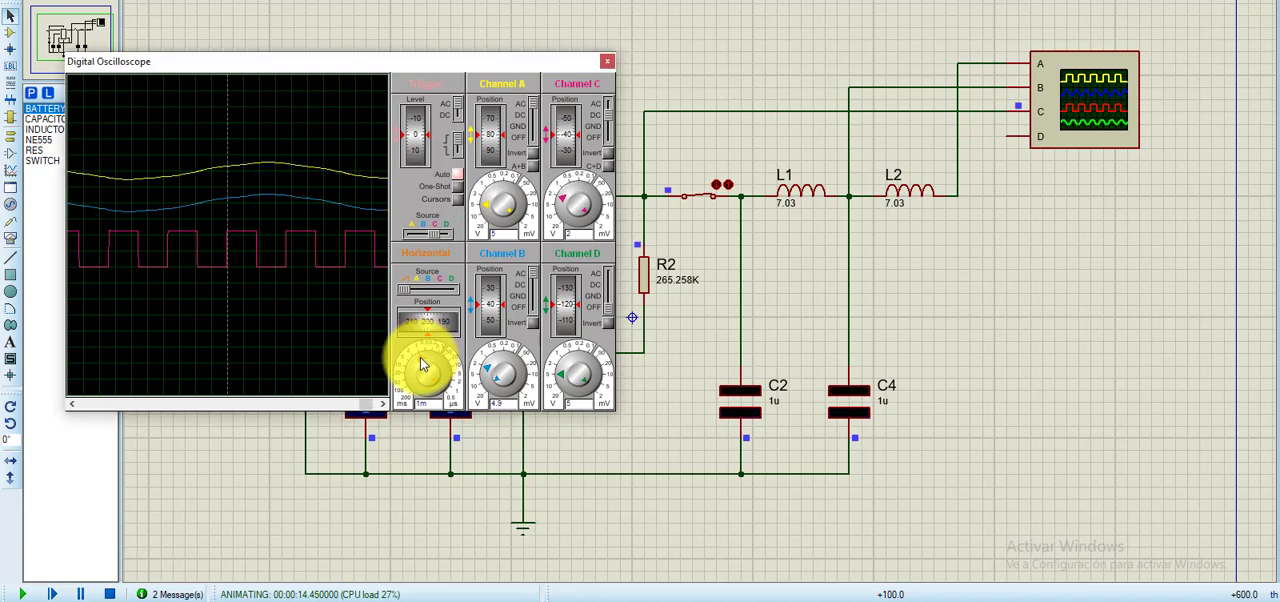
# - Set the oscilloscope's horizontal time base to 5 ms and reposition its window to uncover the NE555 circuit's components
pyautogui.click(422, 365)
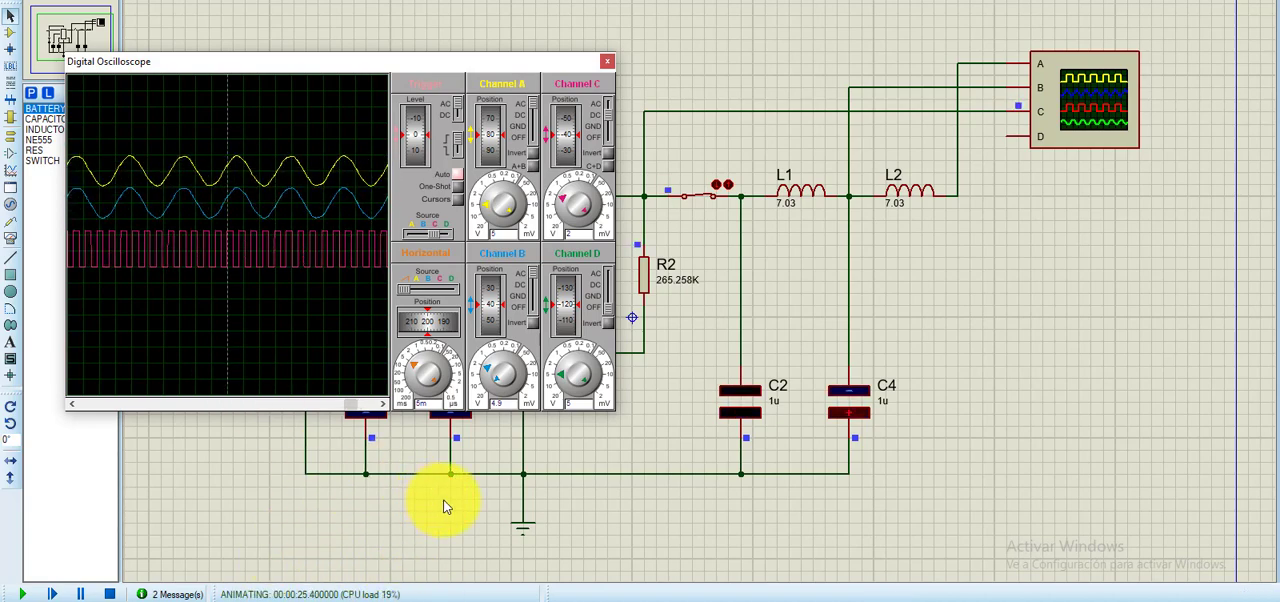
pyautogui.moveTo(334, 65)
pyautogui.mouseDown()
pyautogui.moveTo(392, 93)
pyautogui.moveTo(434, 89)
pyautogui.moveTo(423, 106)
pyautogui.moveTo(383, 99)
pyautogui.mouseUp()
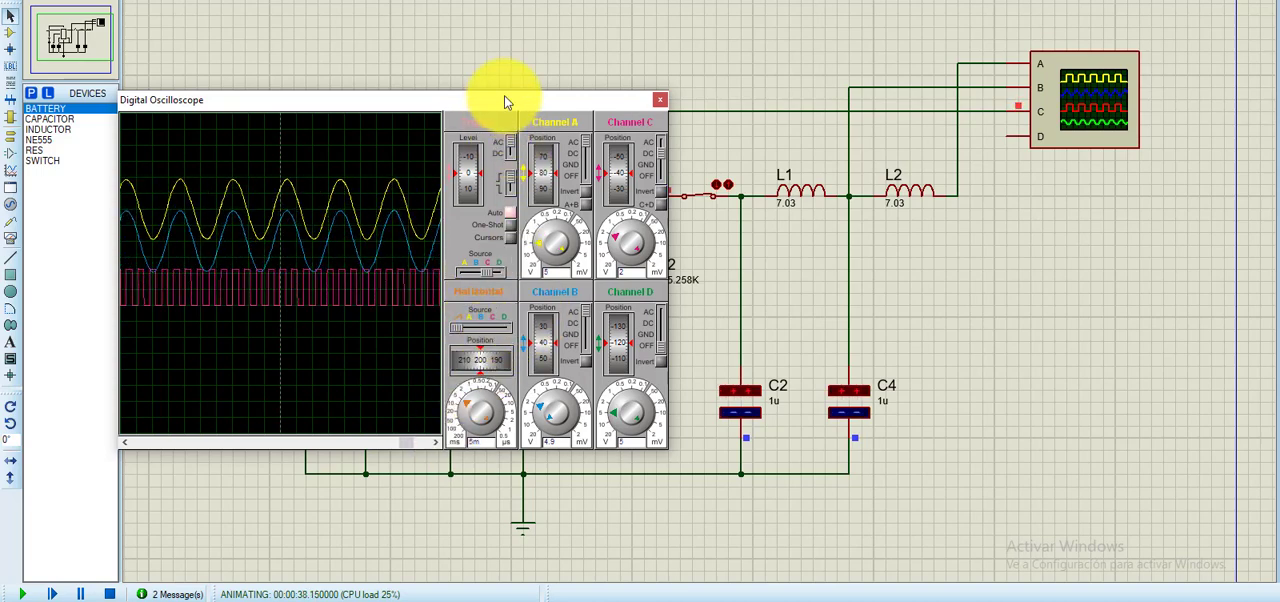
pyautogui.moveTo(506, 100); pyautogui.dragTo(905, 157)
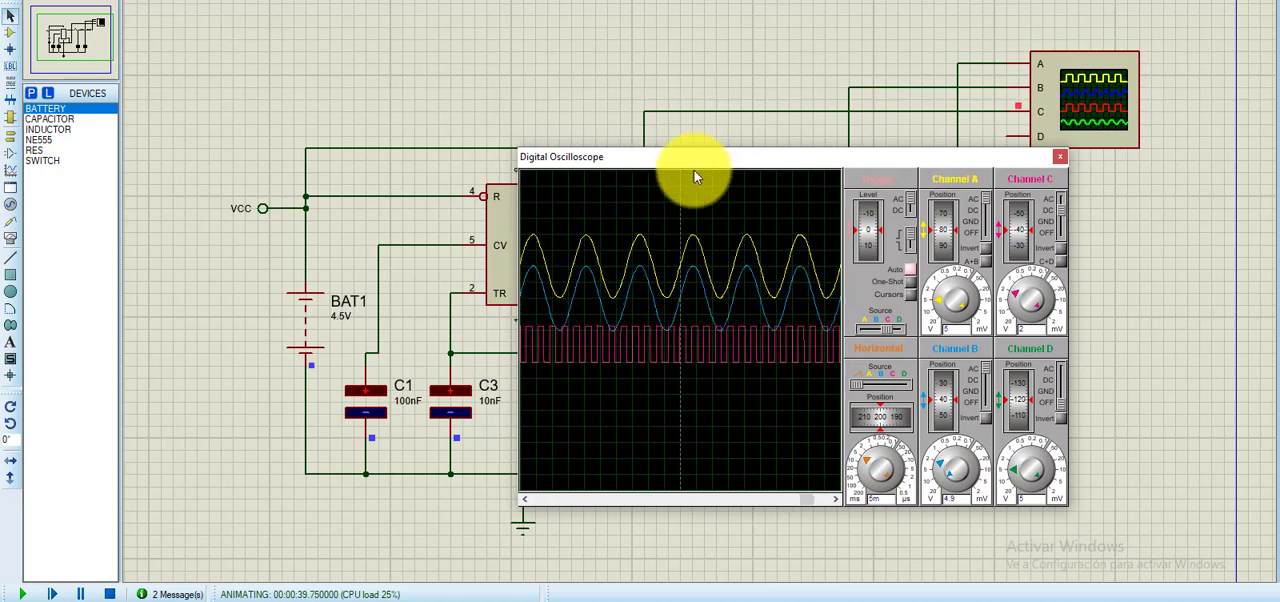
pyautogui.moveTo(690, 159); pyautogui.dragTo(785, 136)
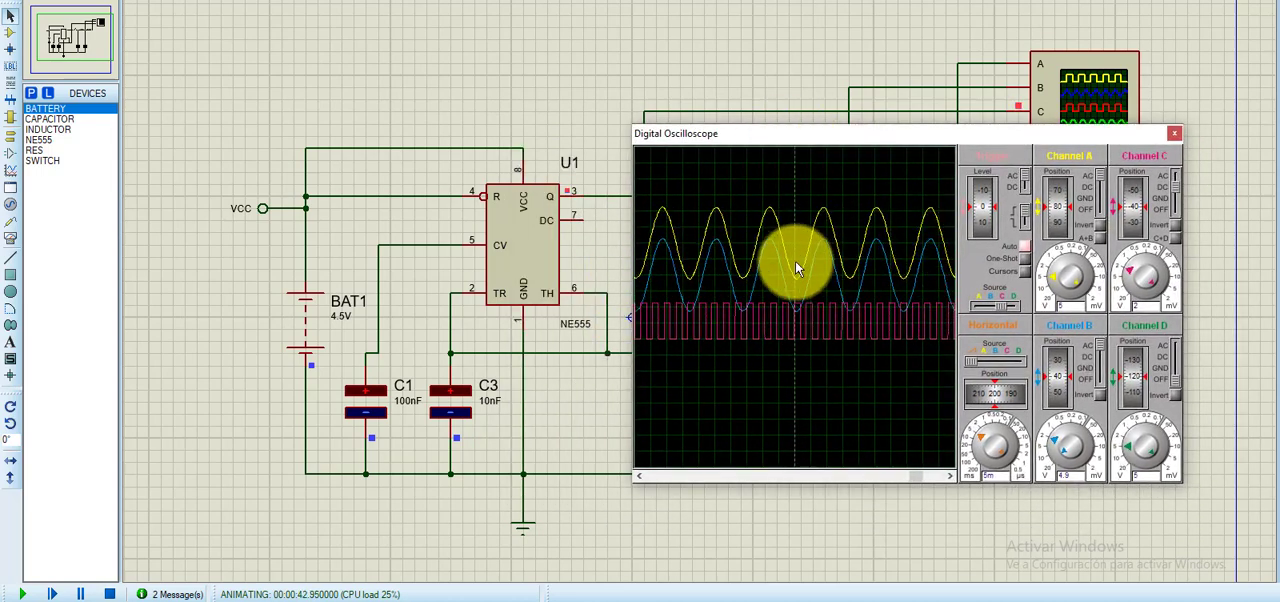
pyautogui.moveTo(794, 138); pyautogui.dragTo(633, 129)
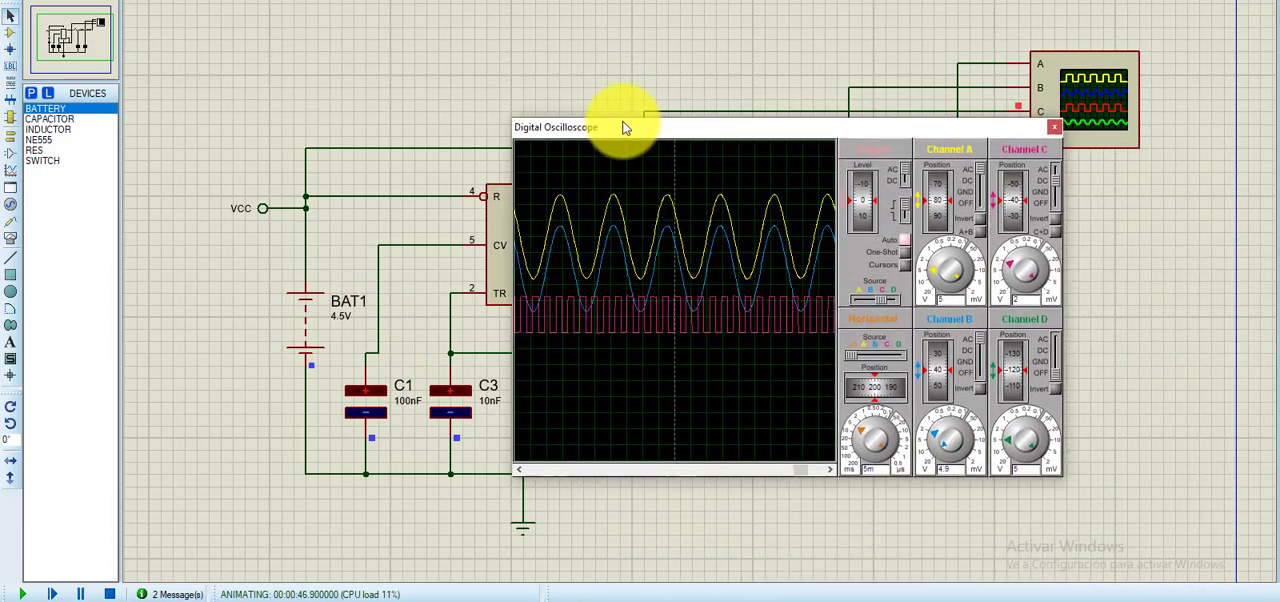
# - Pause and stop the NE555 simulation, and switch to the triangular signal generator project
pyautogui.press('Pause')
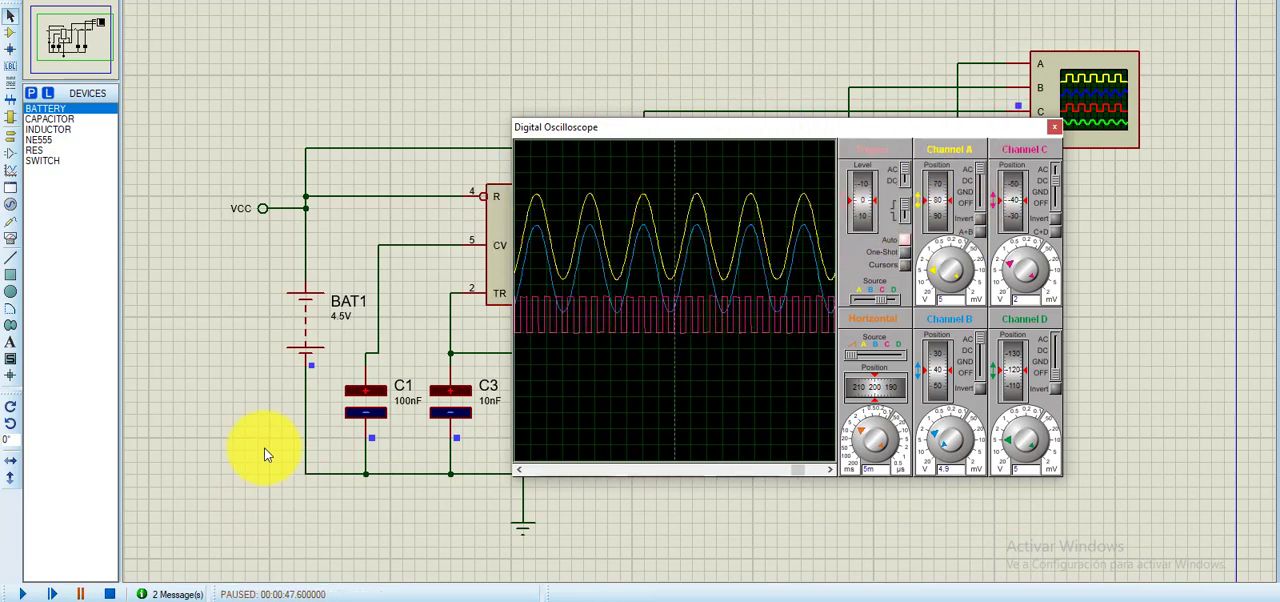
pyautogui.press('shift+Pause')
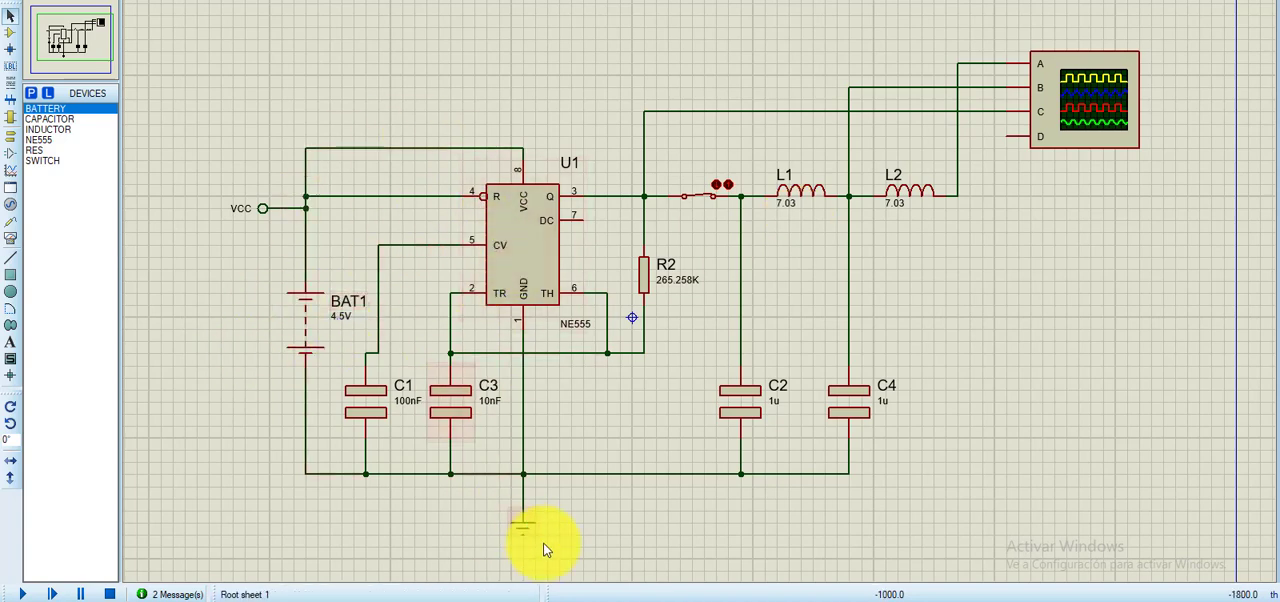
pyautogui.moveTo(567, 597)
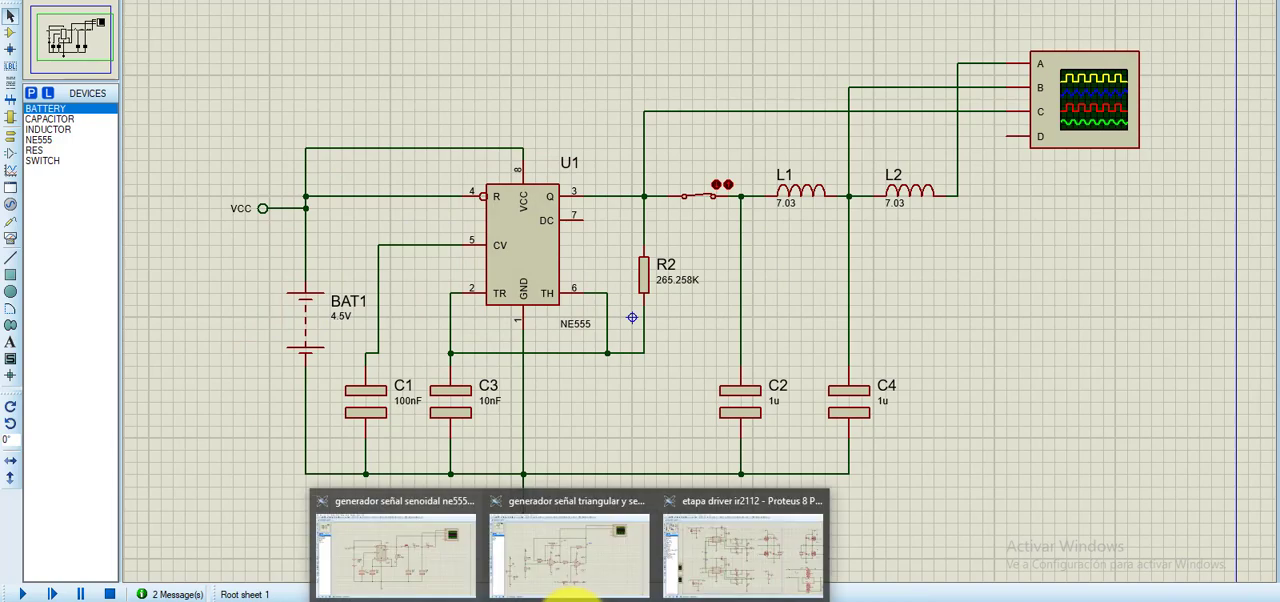
pyautogui.click(571, 585)
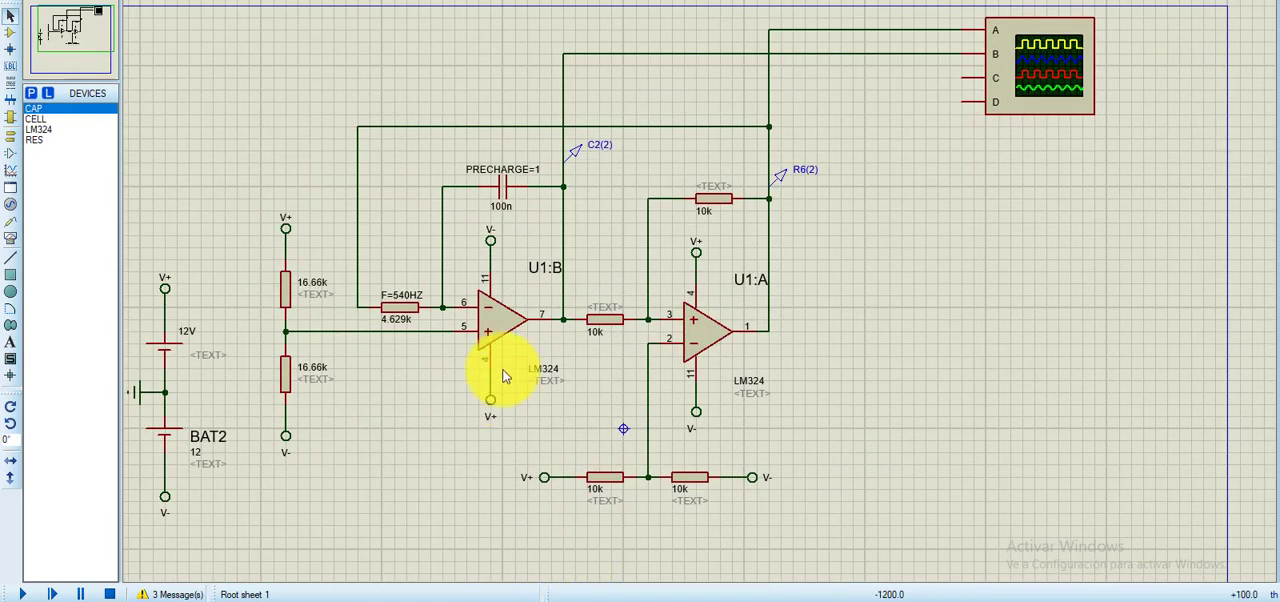
# - Examine the LM324 op-amp generator circuit from its dual 12 V supply and voltage divider through stages U1:B and U1:A
pyautogui.moveTo(405, 424); pyautogui.dragTo(458, 415)
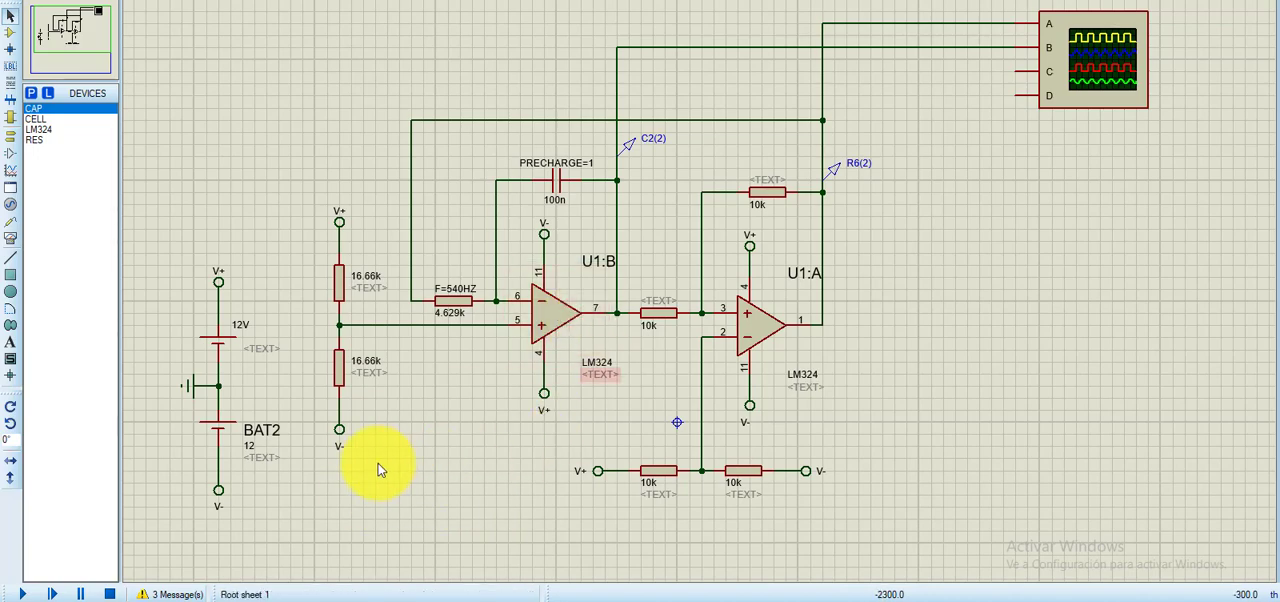
pyautogui.middleClick(451, 475)
pyautogui.click(469, 456)
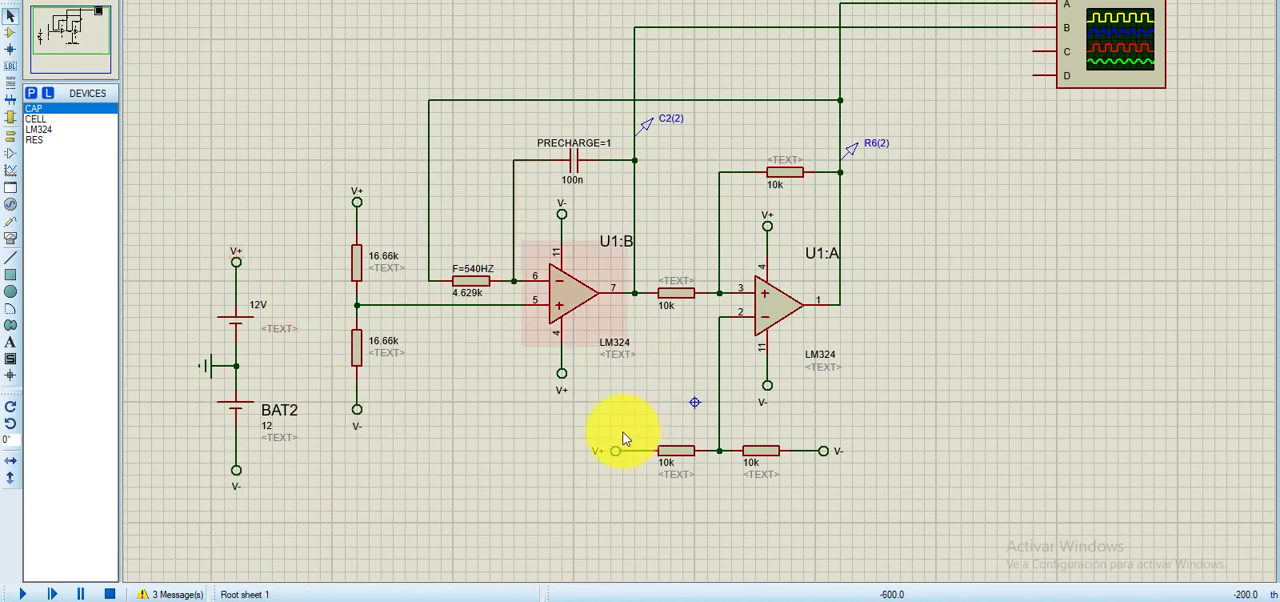
pyautogui.middleClick(496, 404)
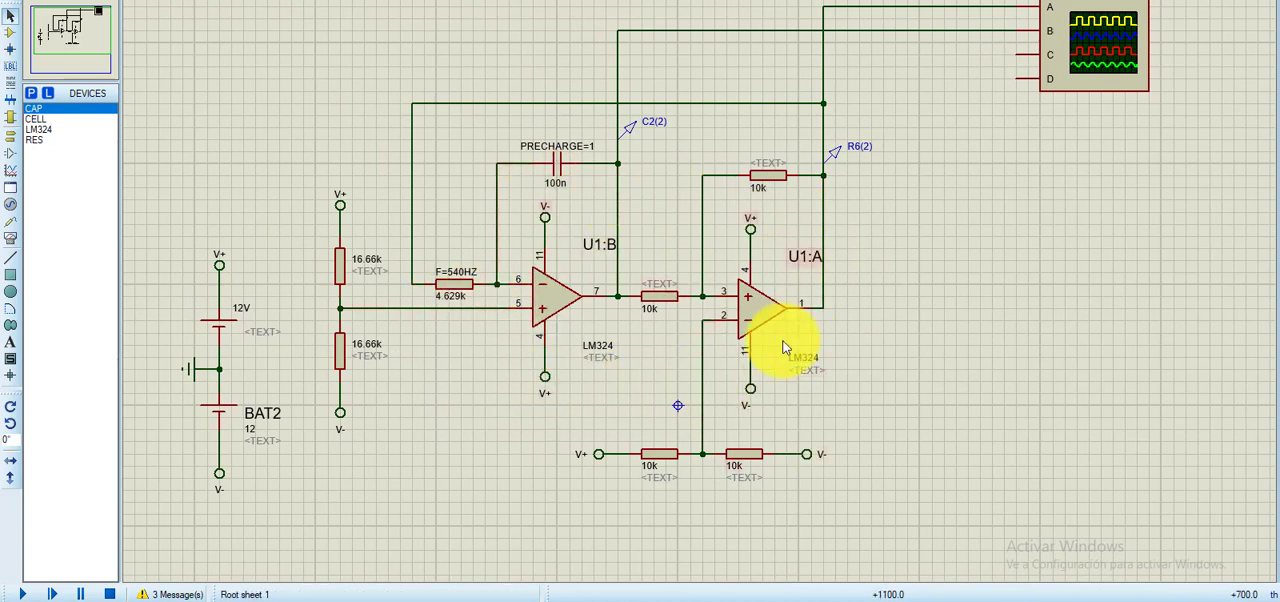
pyautogui.middleClick(866, 352)
pyautogui.click(849, 360)
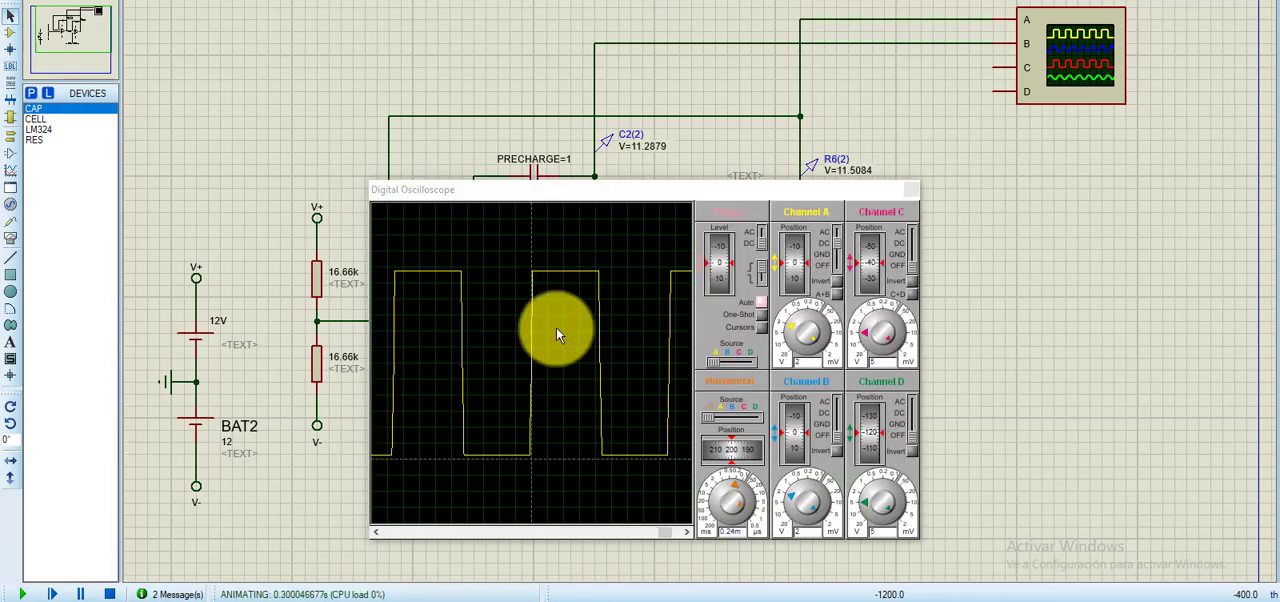
# - With the LM324 simulation running, set the oscilloscope's horizontal time base to 0.59 ms and move its window to uncover both voltage probes
pyautogui.moveTo(607, 195); pyautogui.dragTo(859, 174)
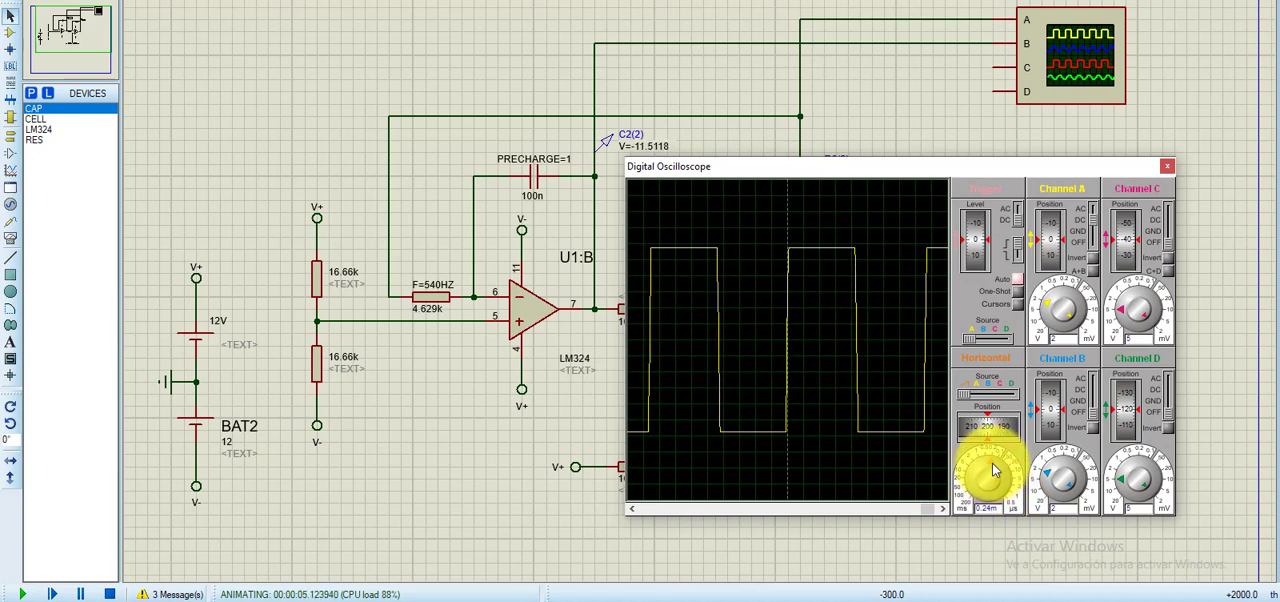
pyautogui.moveTo(993, 469); pyautogui.dragTo(967, 480)
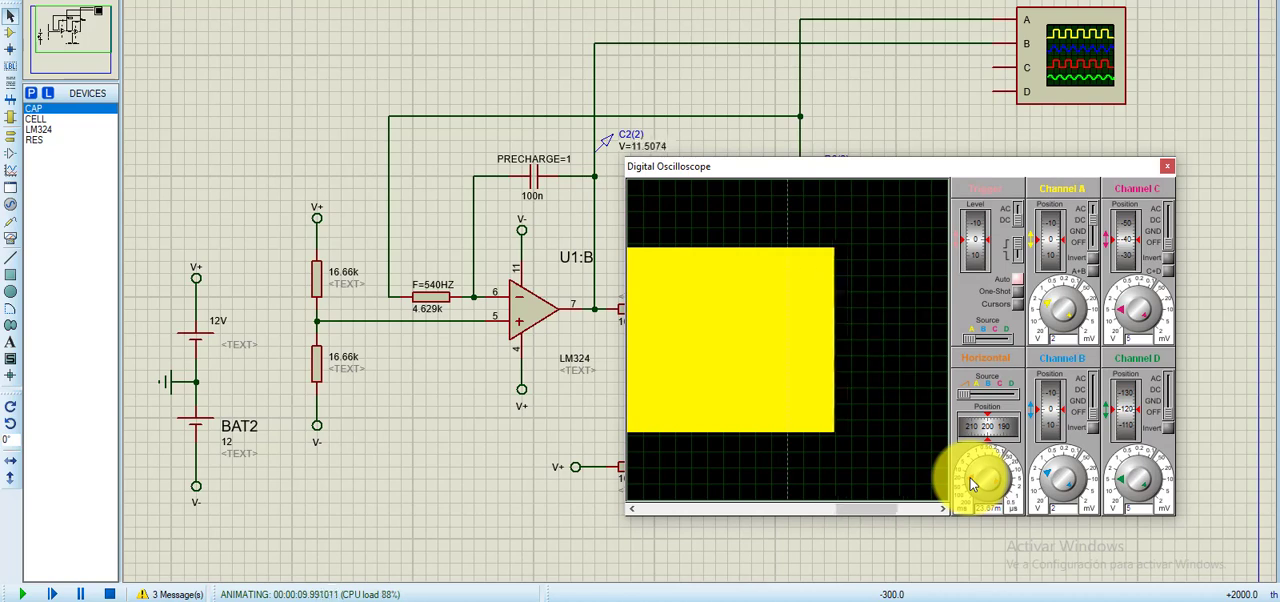
pyautogui.moveTo(970, 478)
pyautogui.mouseDown()
pyautogui.moveTo(991, 470)
pyautogui.moveTo(986, 460)
pyautogui.mouseUp()
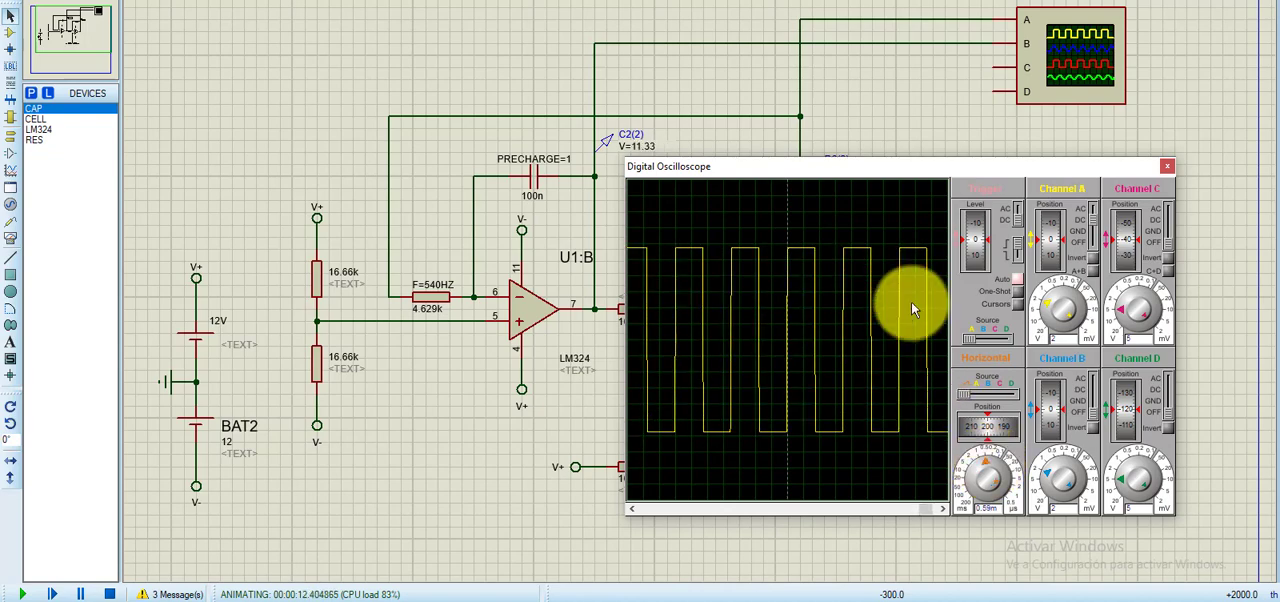
pyautogui.moveTo(825, 172); pyautogui.dragTo(645, 234)
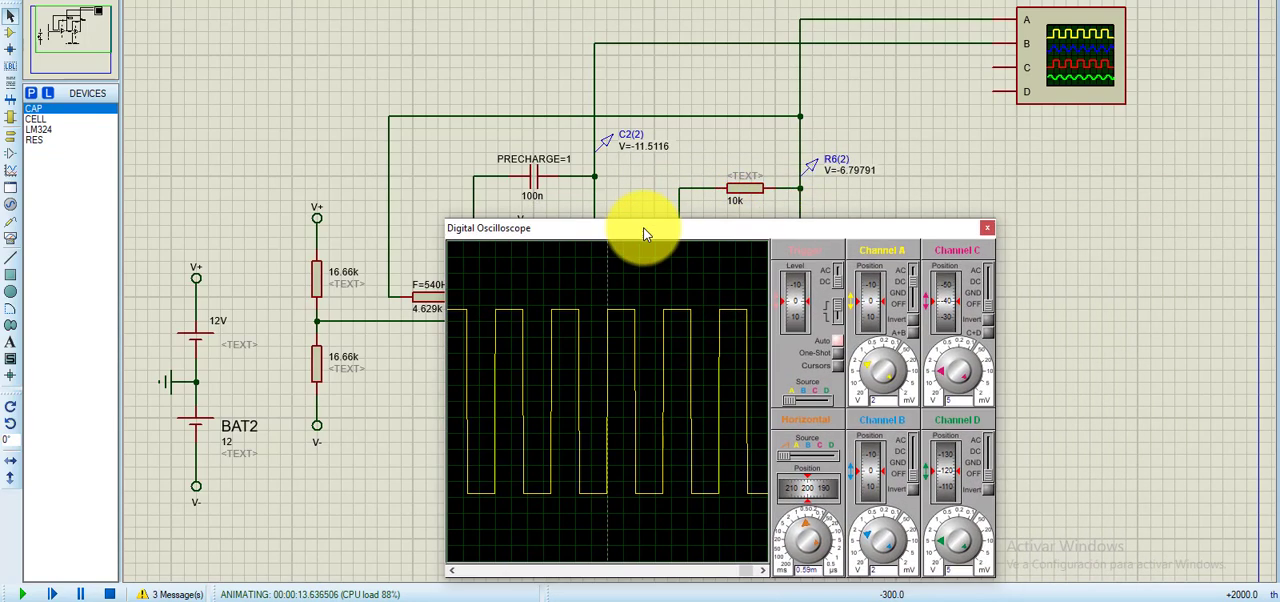
# - Compare the channel A square wave with the channel B triangular wave by switching each trace on and off, leaving only channel A on
pyautogui.click(914, 456)
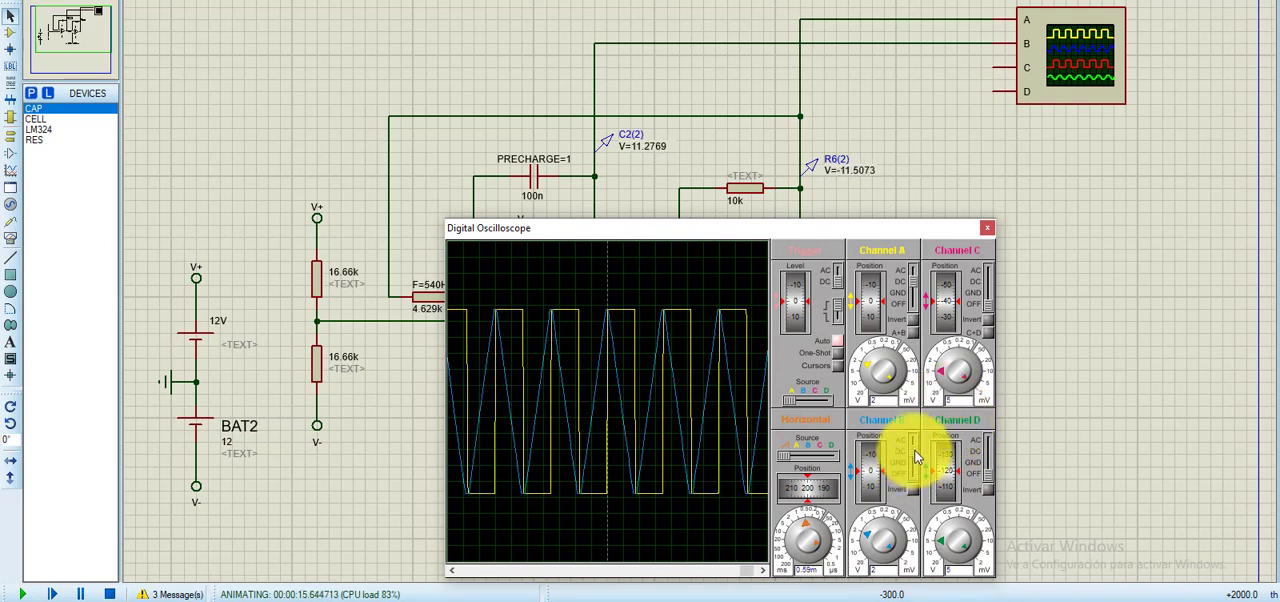
pyautogui.click(913, 305)
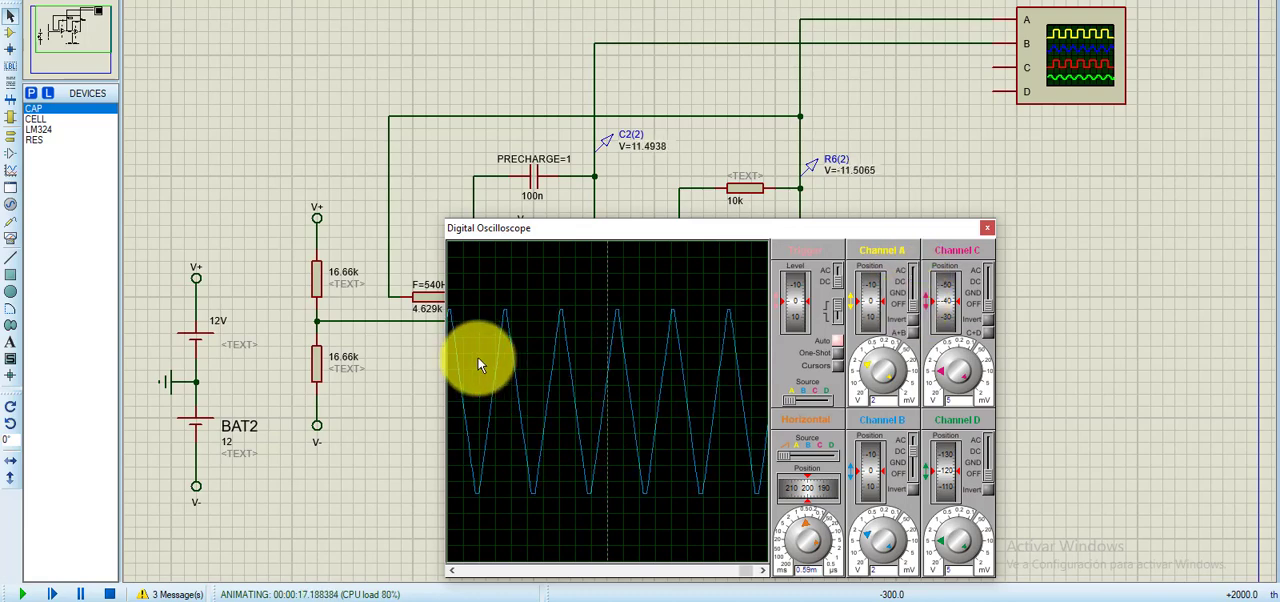
pyautogui.click(912, 285)
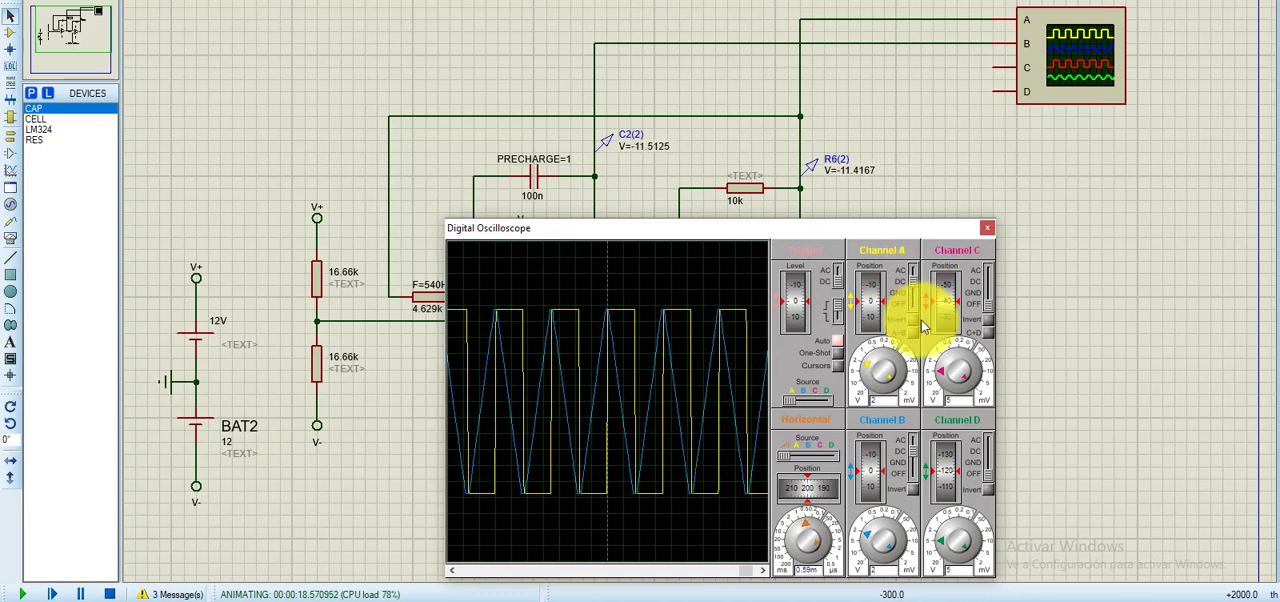
pyautogui.click(912, 476)
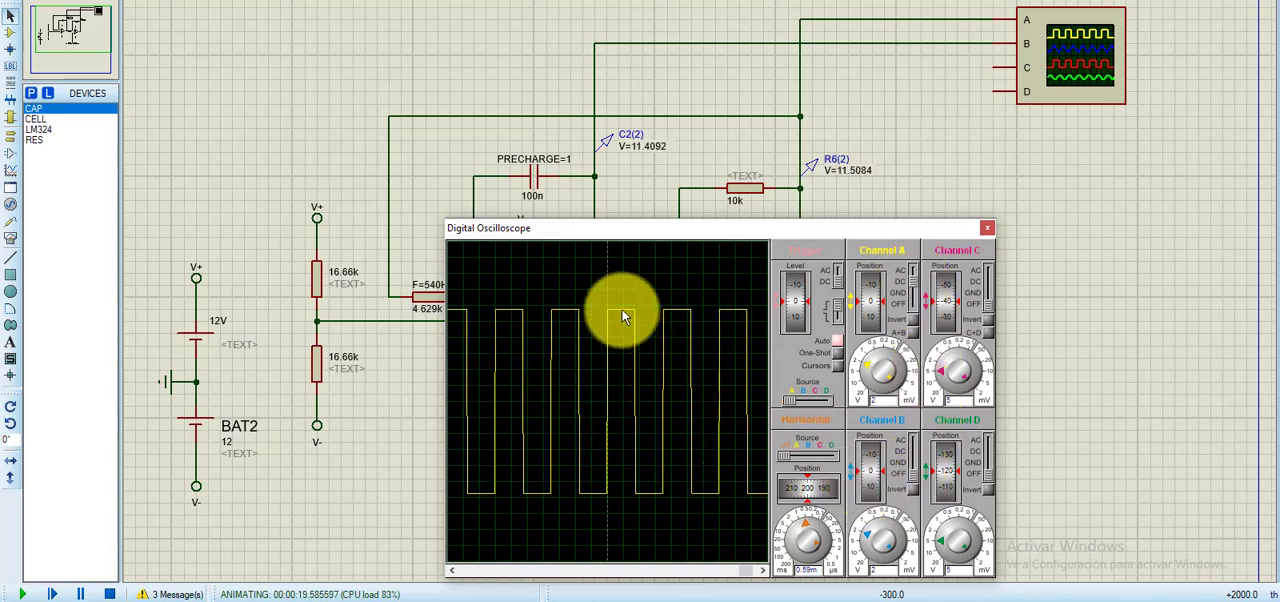
# - Move the oscilloscope window clear of the two op-amp stages and stop the simulation
pyautogui.moveTo(590, 228); pyautogui.dragTo(959, 149)
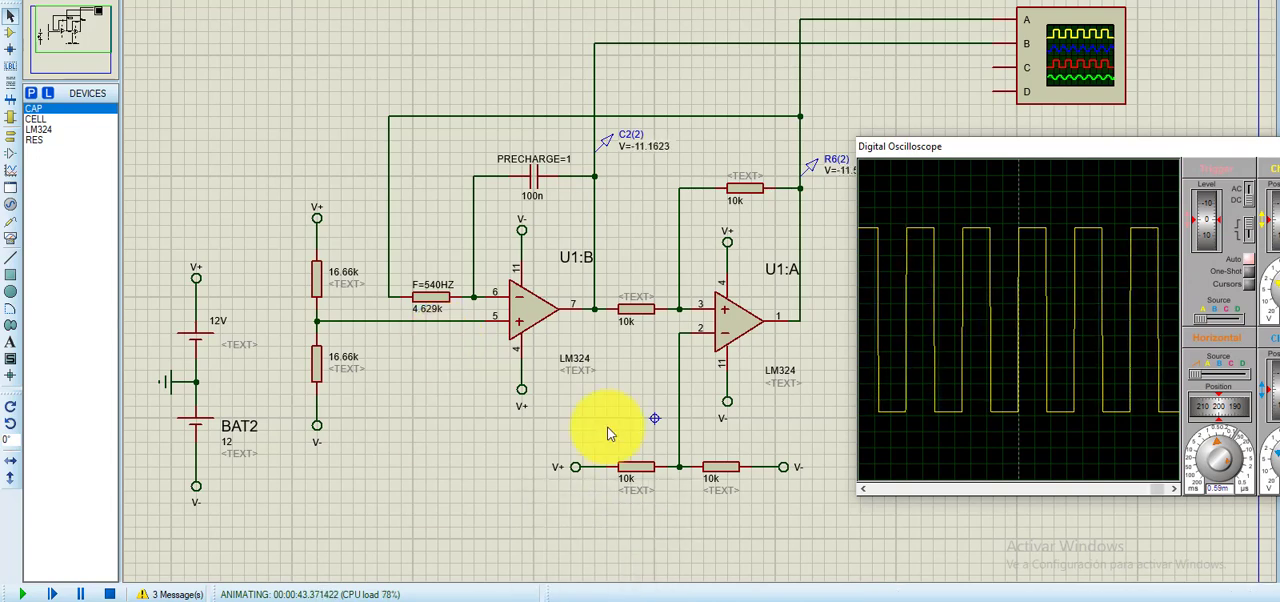
pyautogui.press('Pause')
pyautogui.press('Escape')
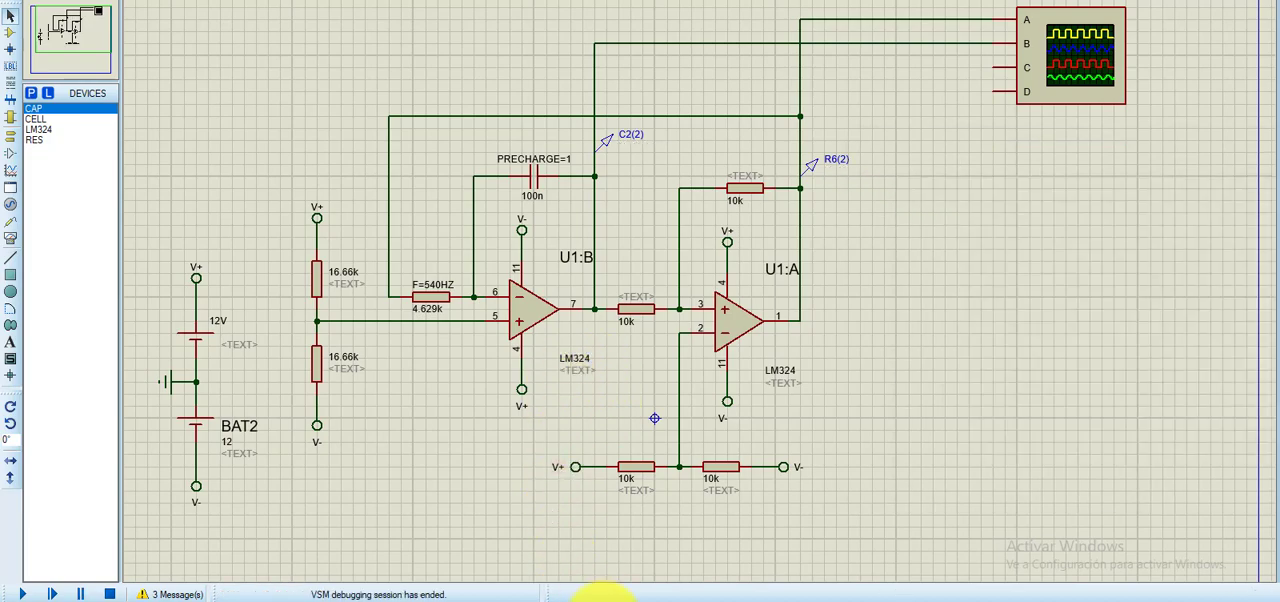
# - Switch to the Word report and review the clock signal generator, LC filter calculations, MOSFET H-bridge and step-up transformer sections
pyautogui.click(605, 601)
pyautogui.scroll(-10, 637, 400)
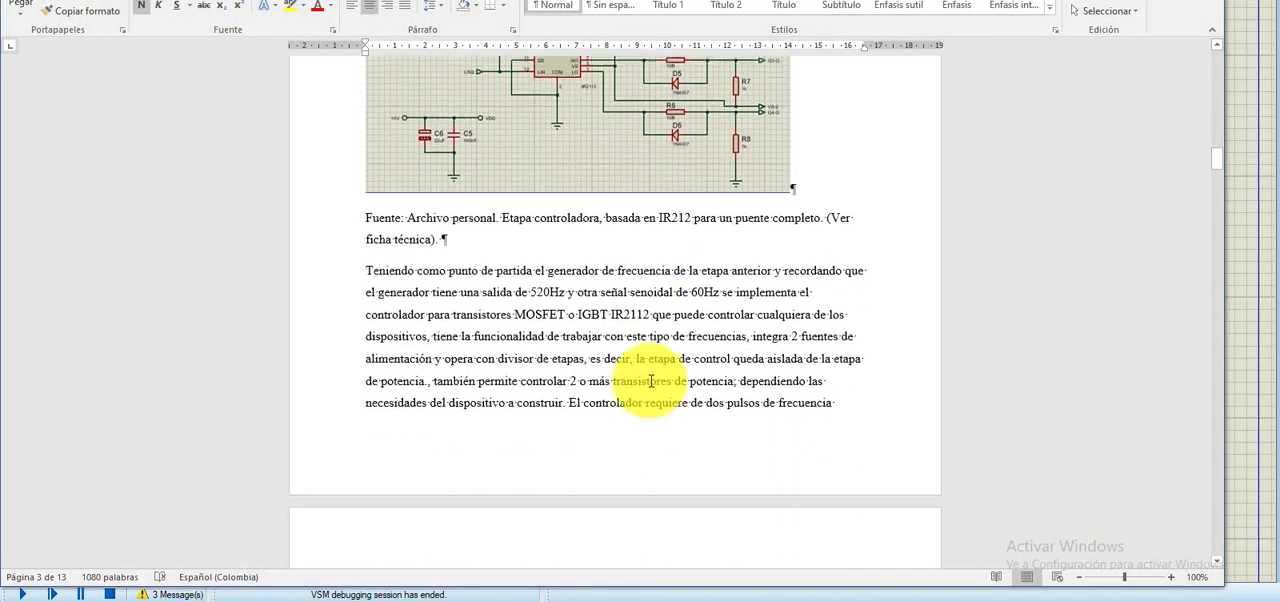
pyautogui.scroll(-15, 651, 381)
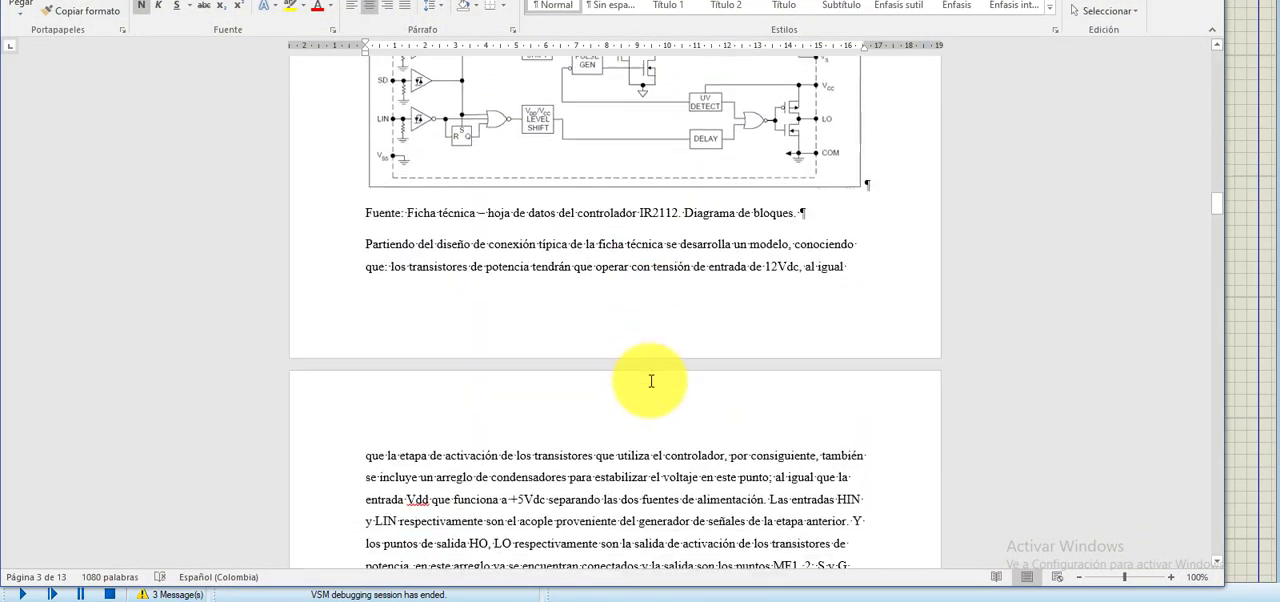
pyautogui.scroll(-15, 651, 381)
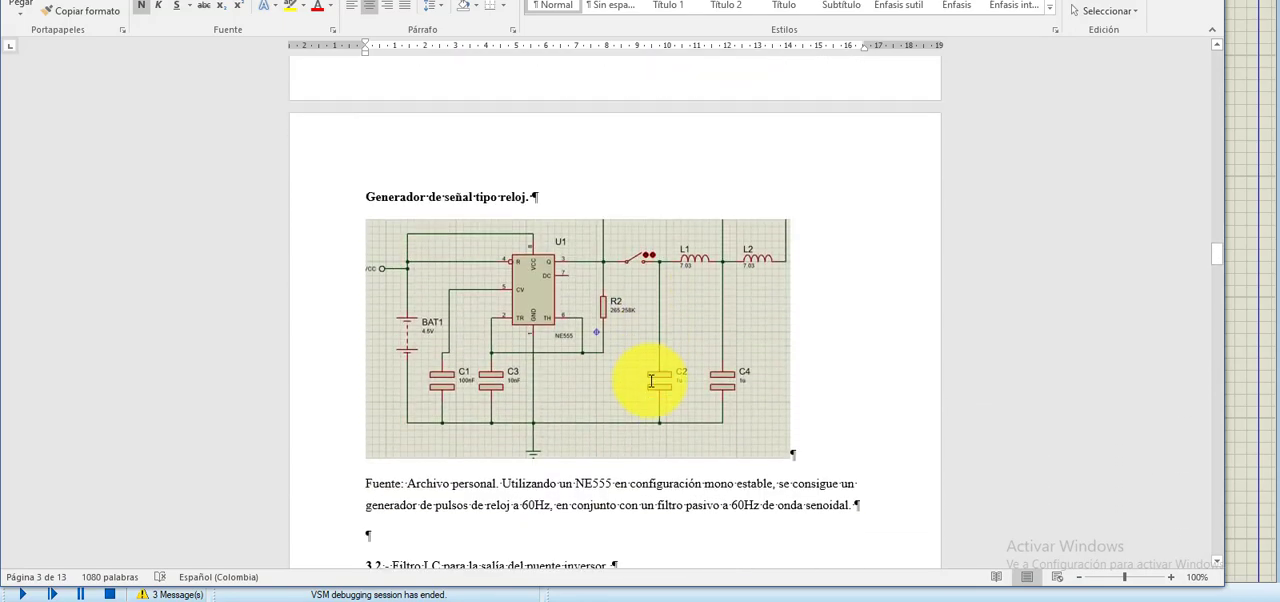
pyautogui.scroll(4, 651, 381)
pyautogui.scroll(-7, 610, 350)
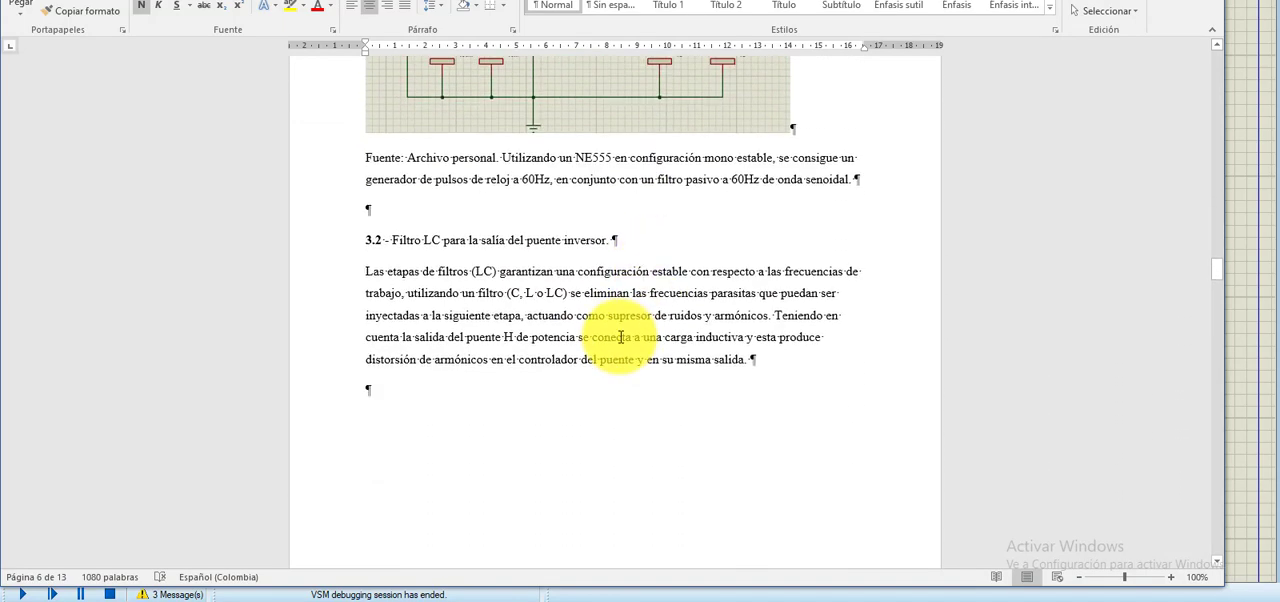
pyautogui.scroll(-15, 620, 327)
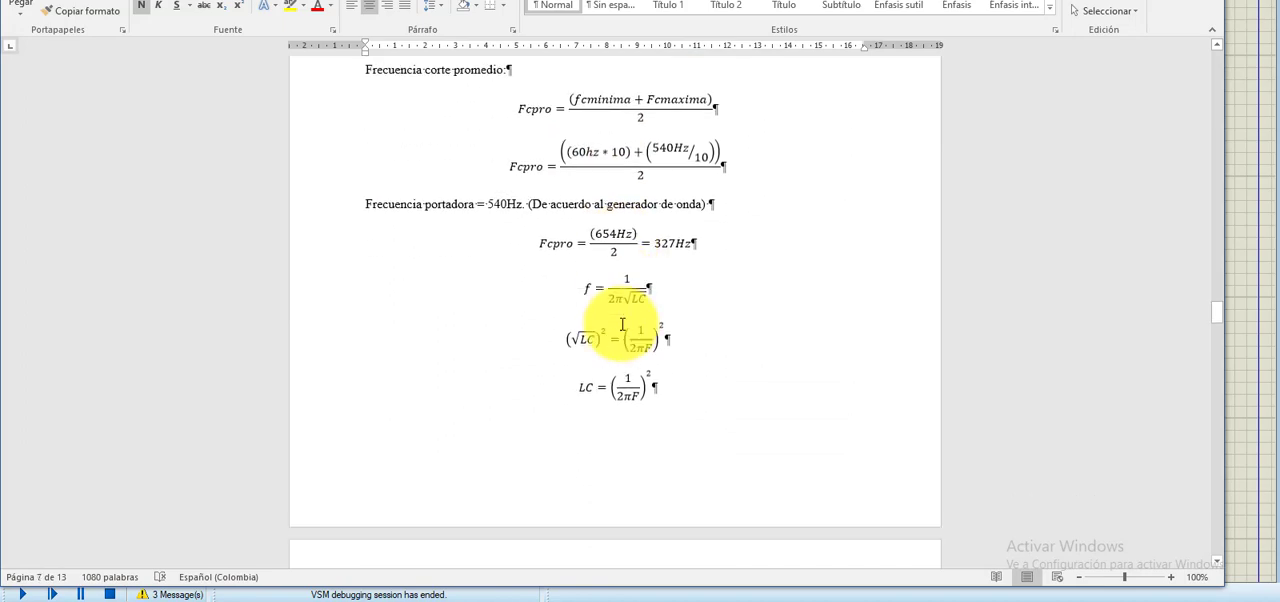
pyautogui.scroll(-15, 622, 324)
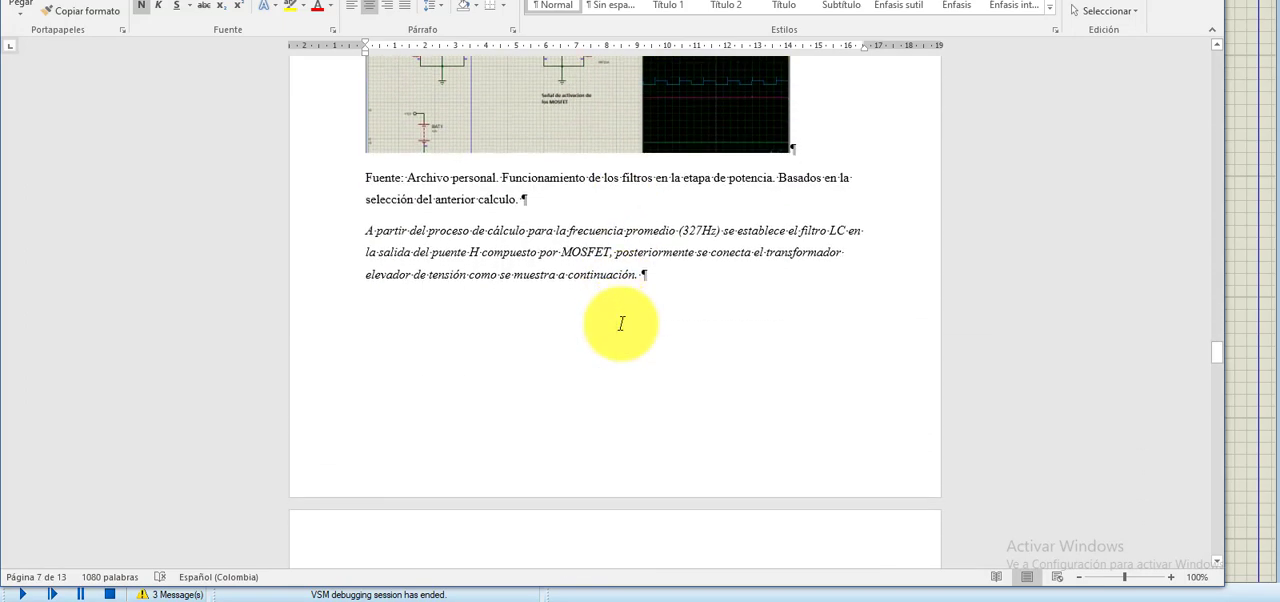
pyautogui.scroll(-14, 622, 324)
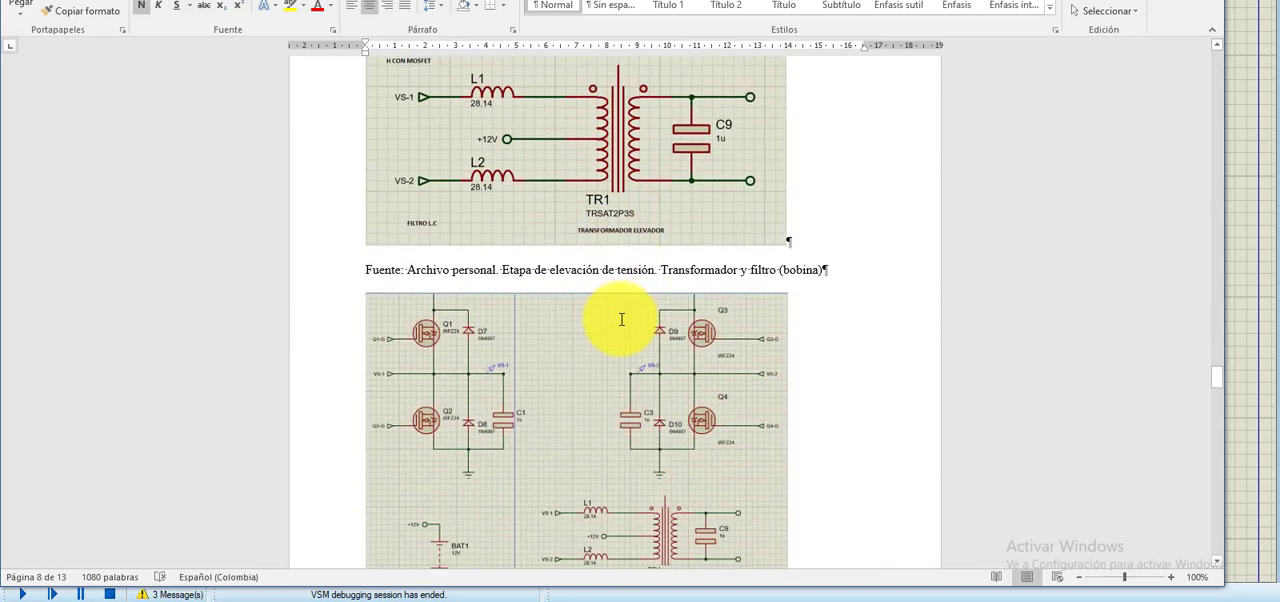
pyautogui.scroll(-3, 621, 319)
pyautogui.scroll(5, 609, 320)
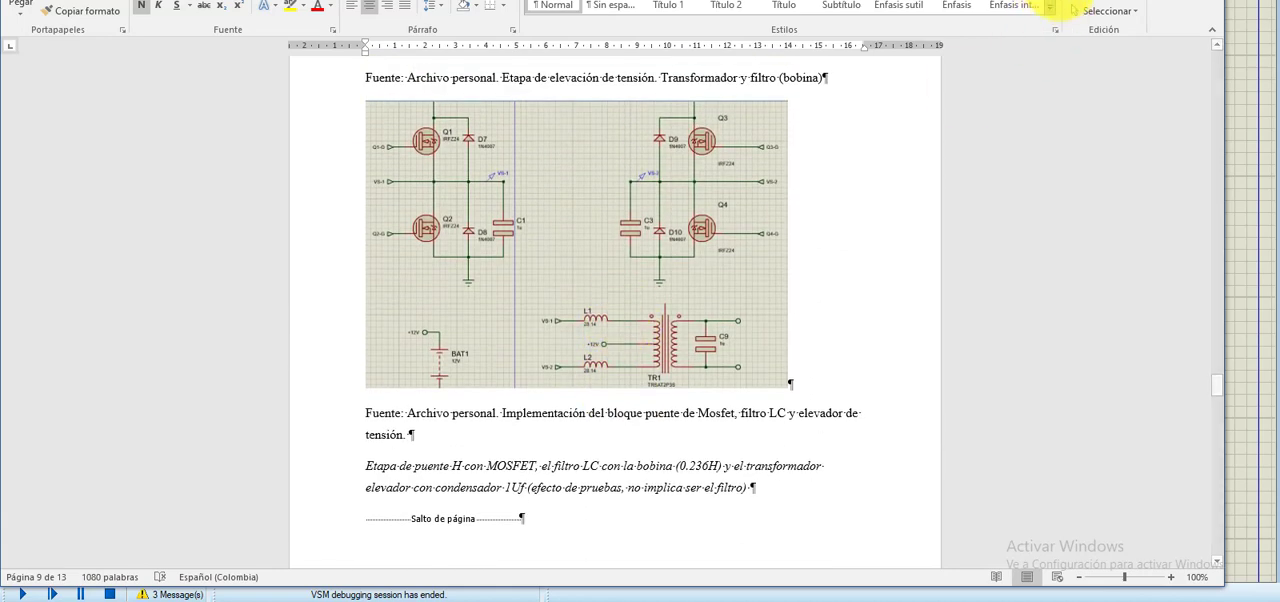
# - Switch to the IR2112 driver stage project in Proteus and examine the circuit around driver U2
pyautogui.hotkey('alt', 'Tab')
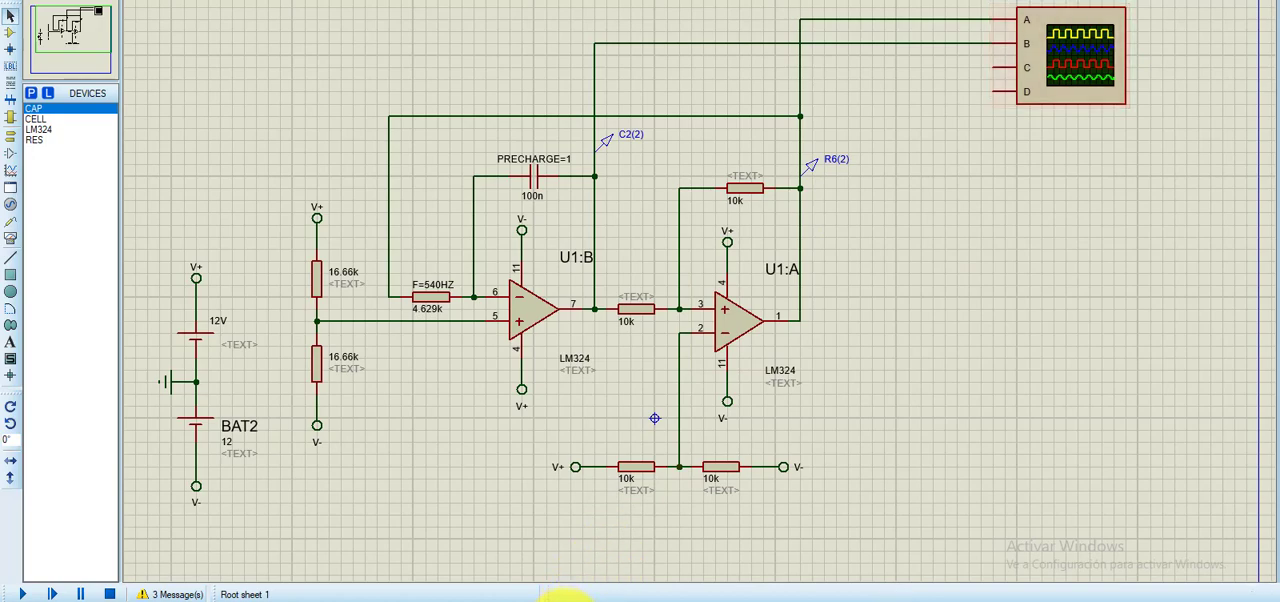
pyautogui.moveTo(557, 590)
pyautogui.click(722, 562)
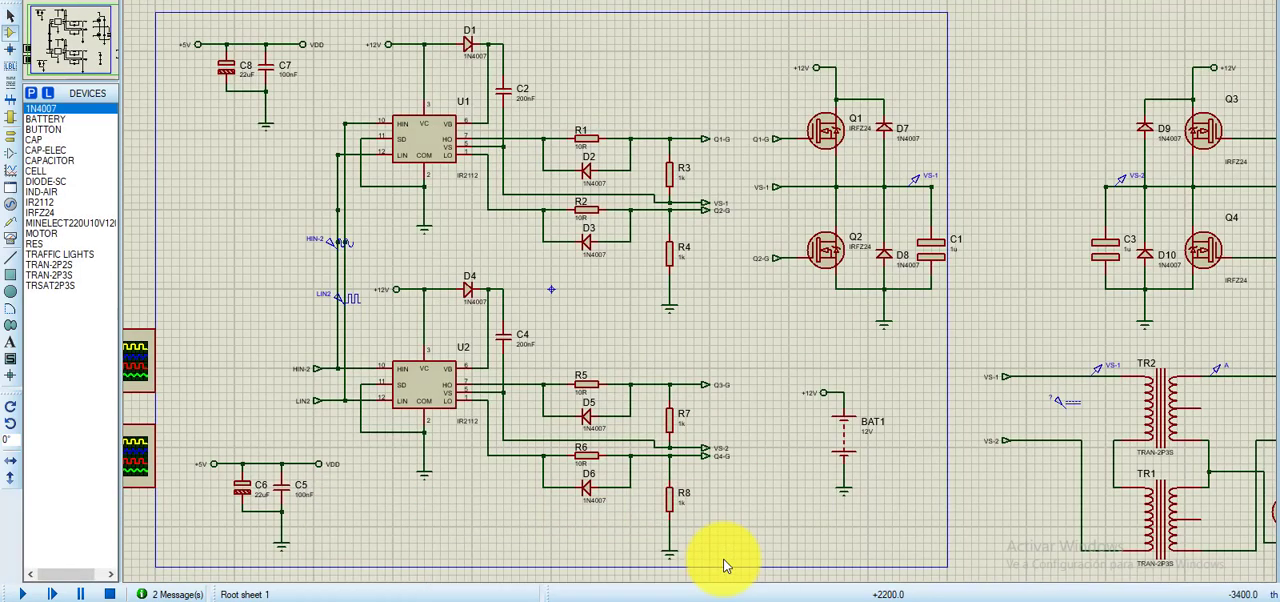
pyautogui.moveTo(581, 333); pyautogui.dragTo(666, 331)
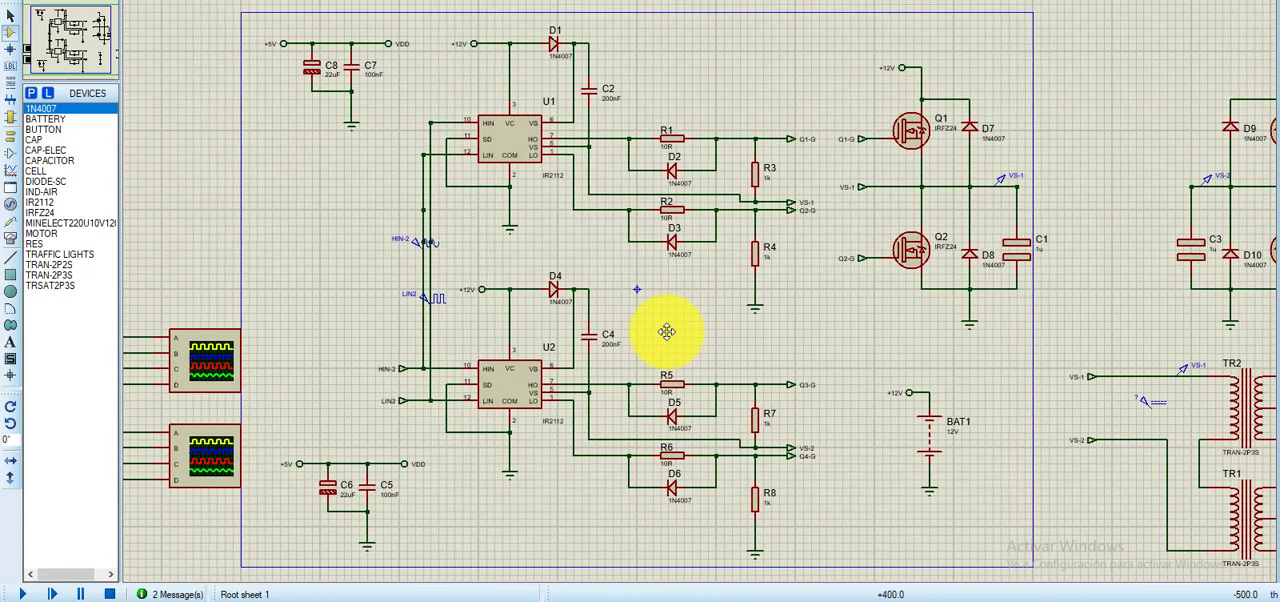
pyautogui.scroll(2, 509, 409)
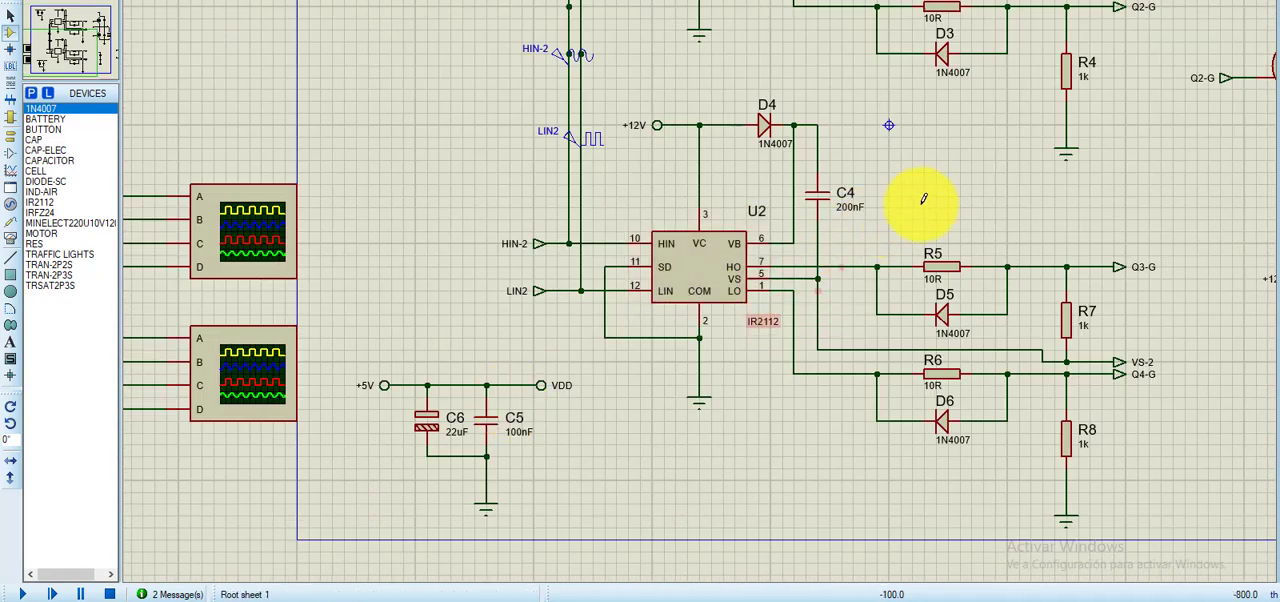
# - Switch to the Word report and examine the IR2112 datasheet's functional block diagram and typical connection diagram
pyautogui.moveTo(943, 194); pyautogui.dragTo(749, 265)
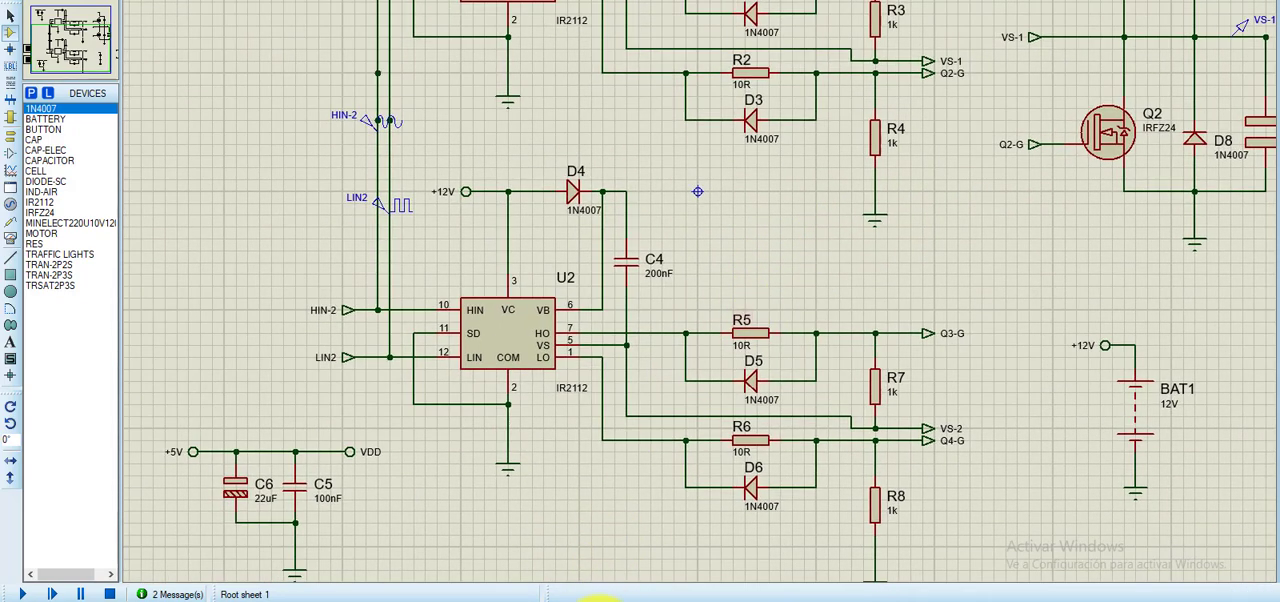
pyautogui.click(612, 601)
pyautogui.scroll(14, 681, 381)
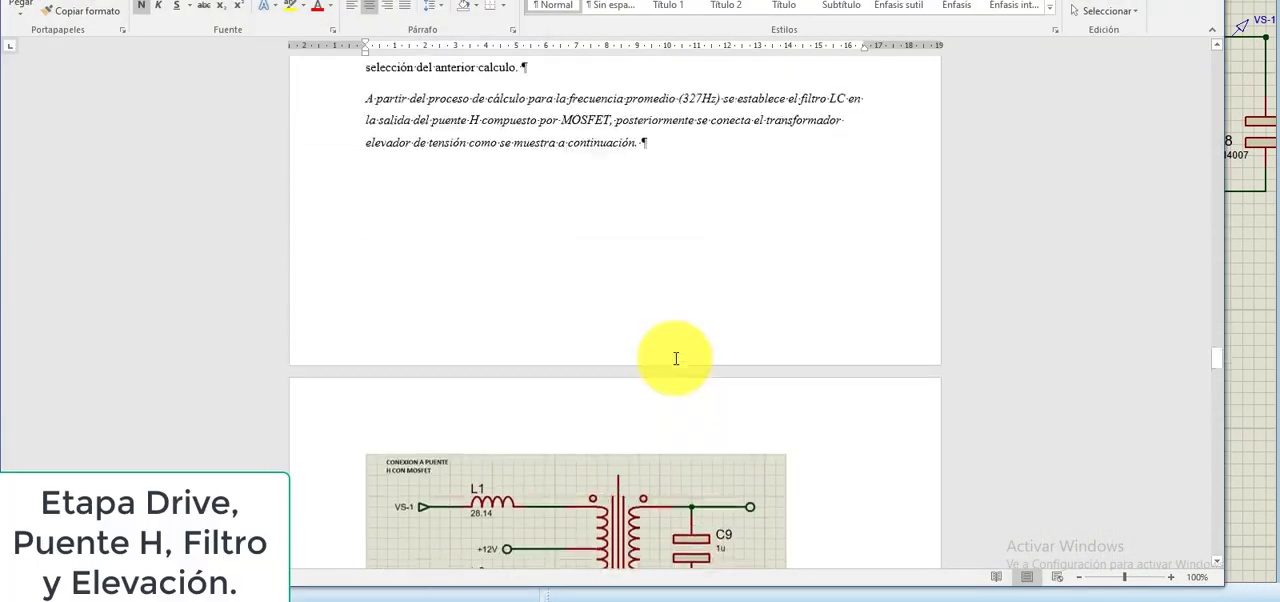
pyautogui.scroll(15, 599, 451)
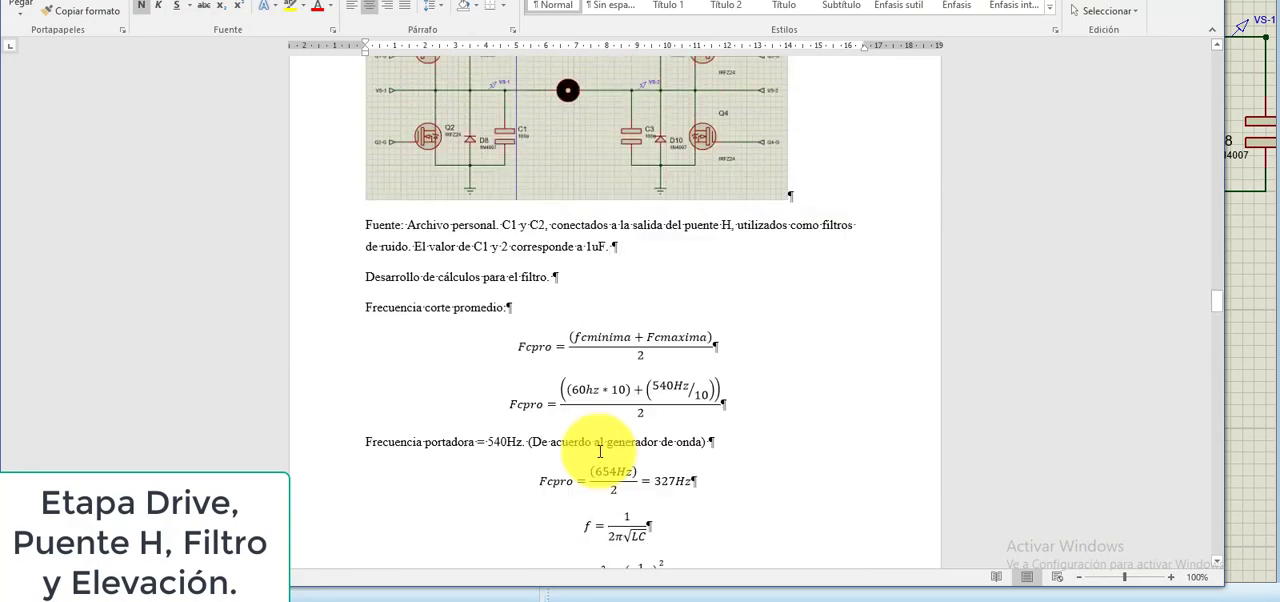
pyautogui.scroll(15, 599, 453)
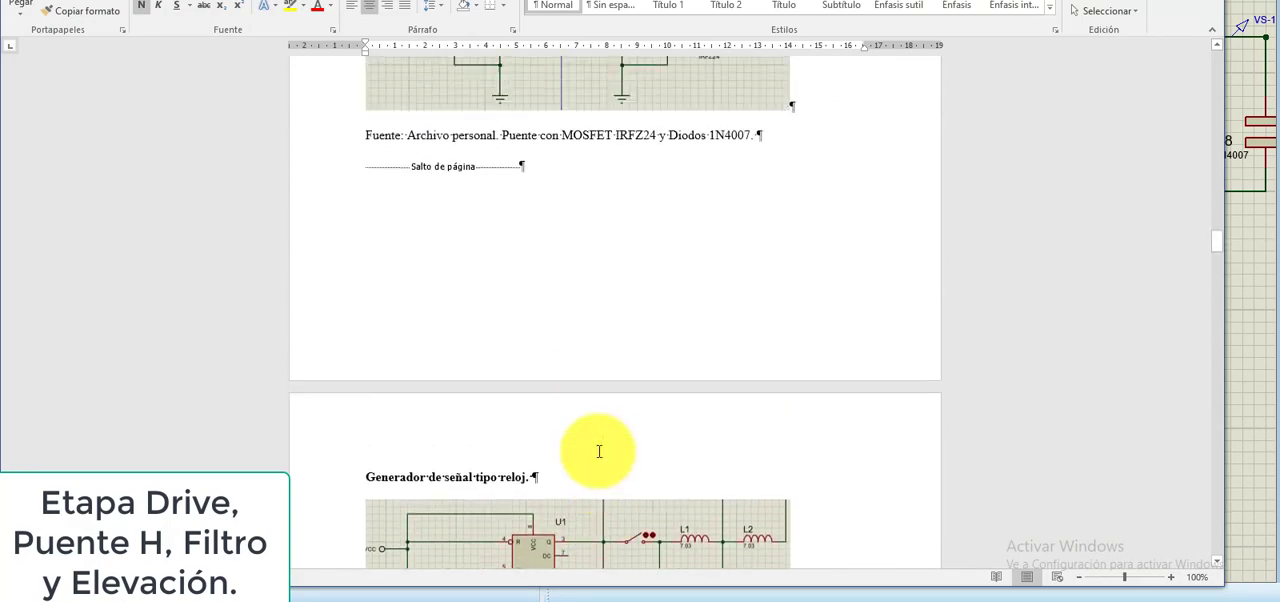
pyautogui.scroll(12, 597, 454)
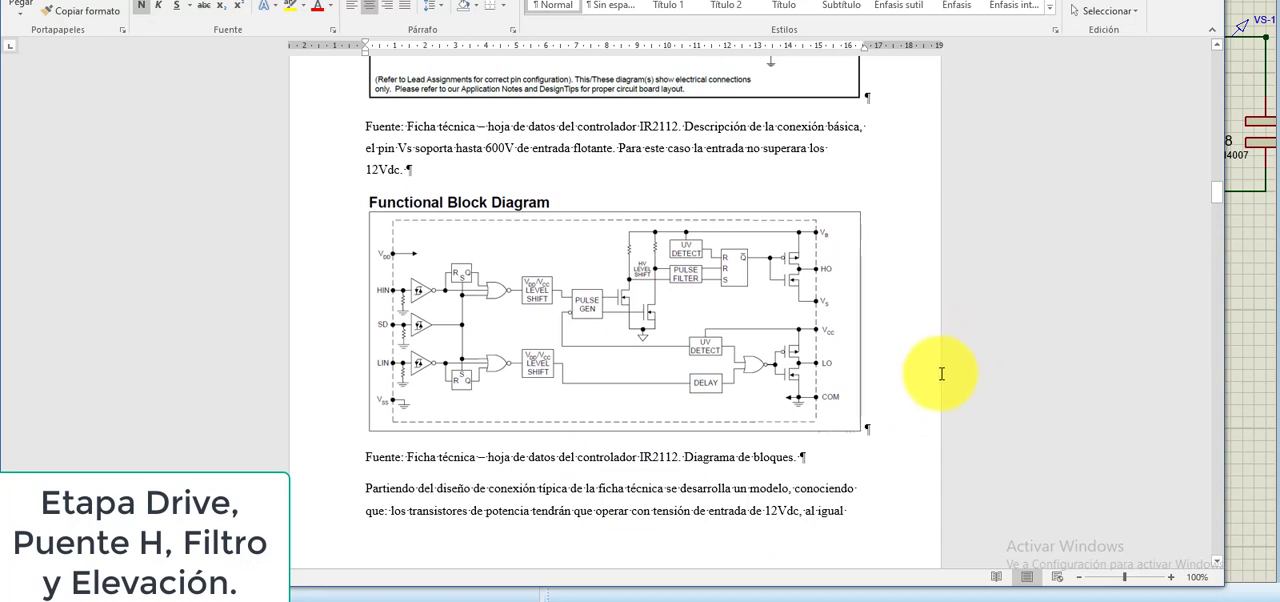
pyautogui.scroll(-2, 914, 394)
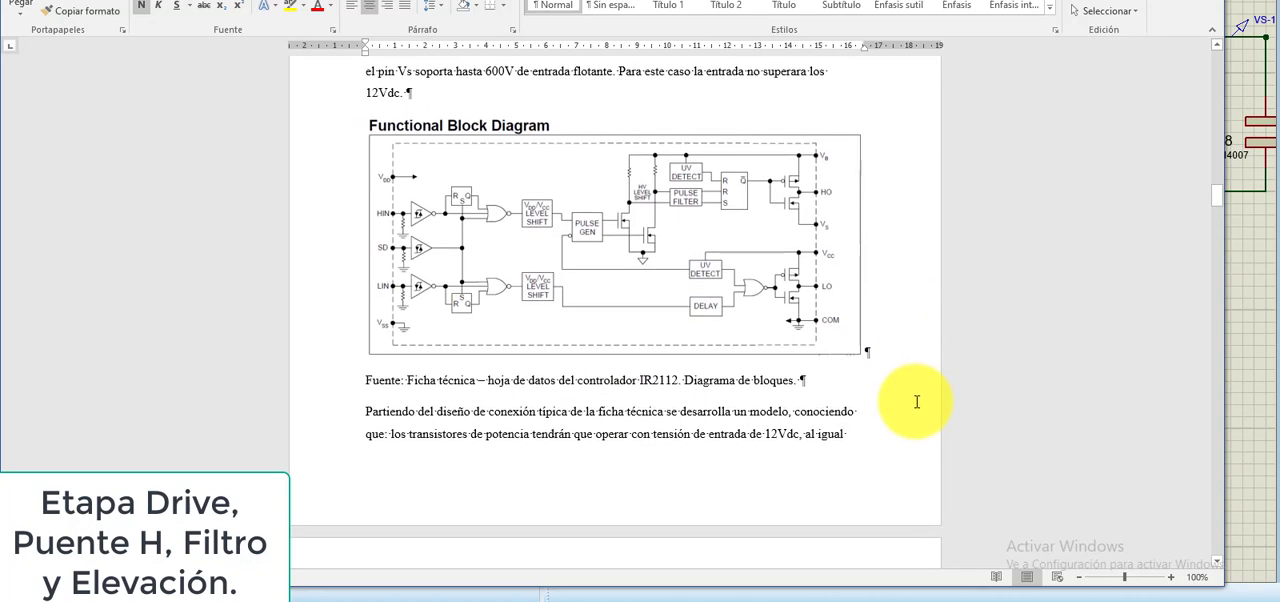
pyautogui.scroll(3, 917, 400)
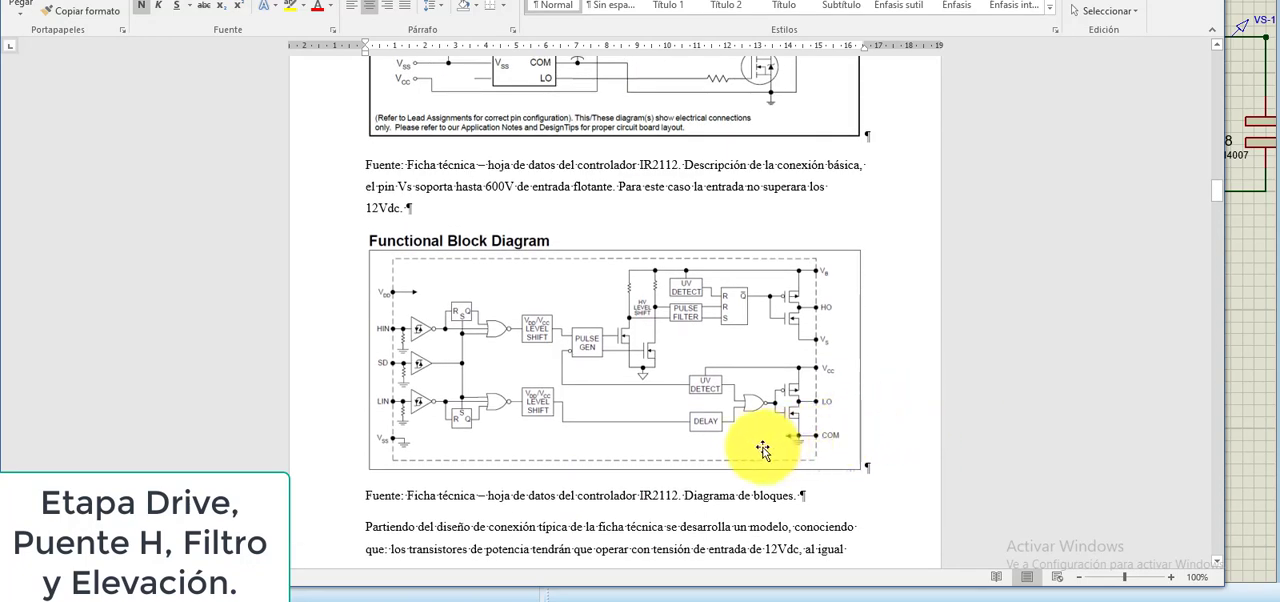
pyautogui.scroll(5, 777, 428)
pyautogui.scroll(1, 530, 305)
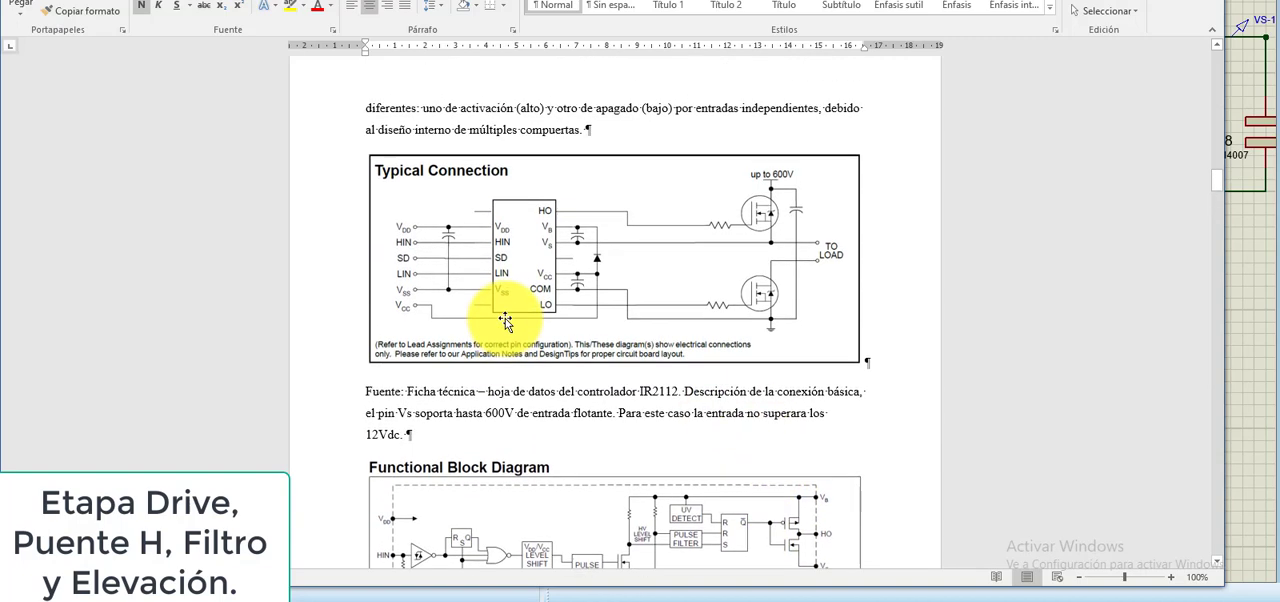
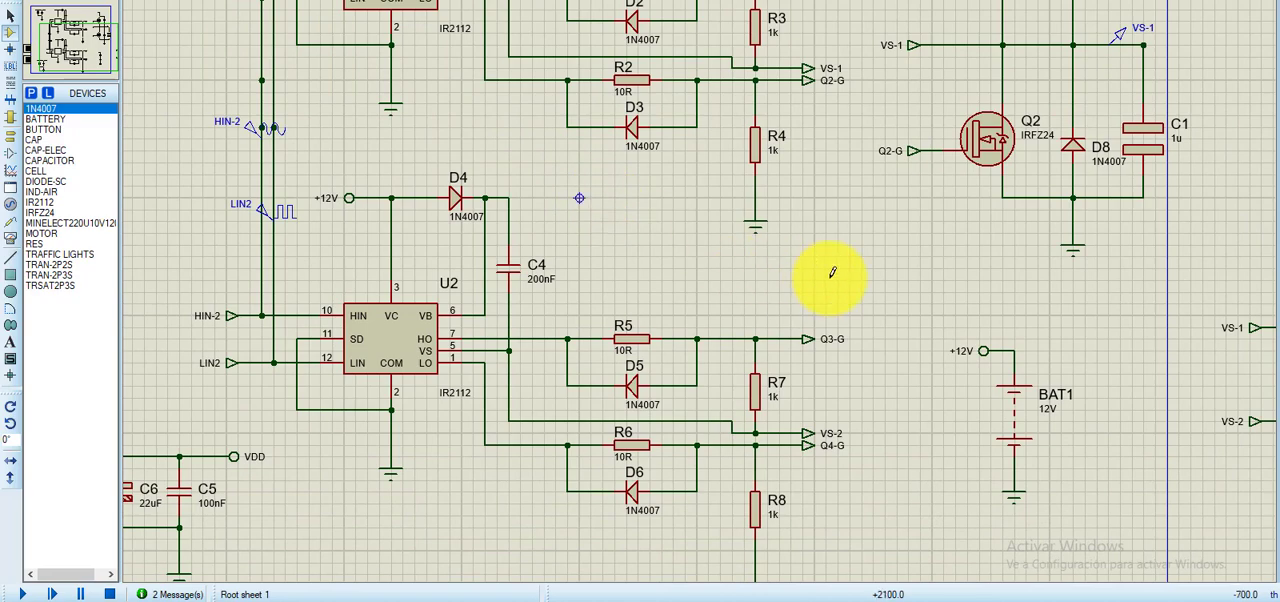
# - Examine the U2 driver stage, from its HIN-2 and LIN2 inputs to the Q3-G and Q4-G gate outputs
pyautogui.moveTo(772, 288)
pyautogui.mouseDown()
pyautogui.moveTo(671, 303)
pyautogui.moveTo(825, 311)
pyautogui.mouseUp()
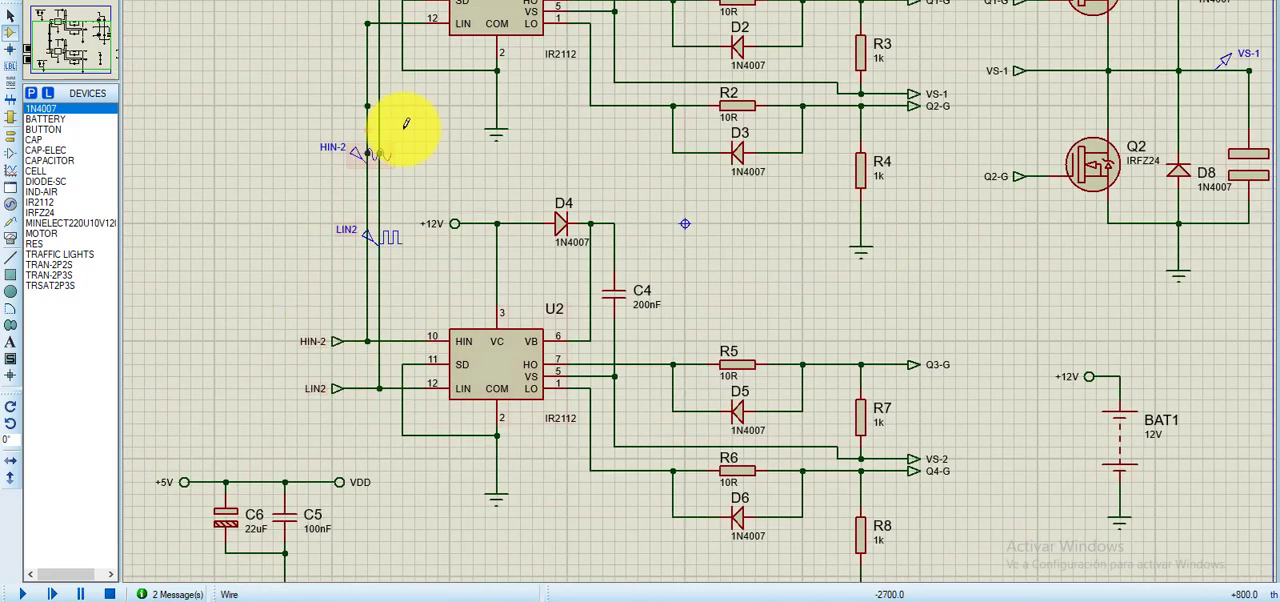
pyautogui.moveTo(466, 164); pyautogui.dragTo(680, 194)
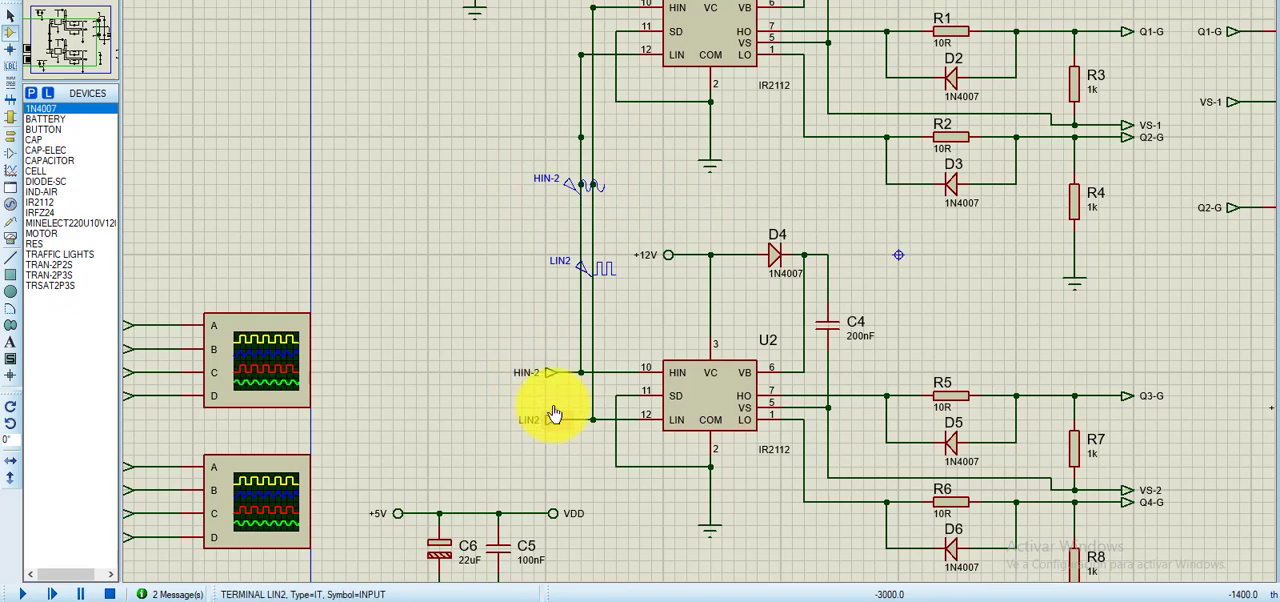
pyautogui.middleClick(902, 262)
pyautogui.click(713, 288)
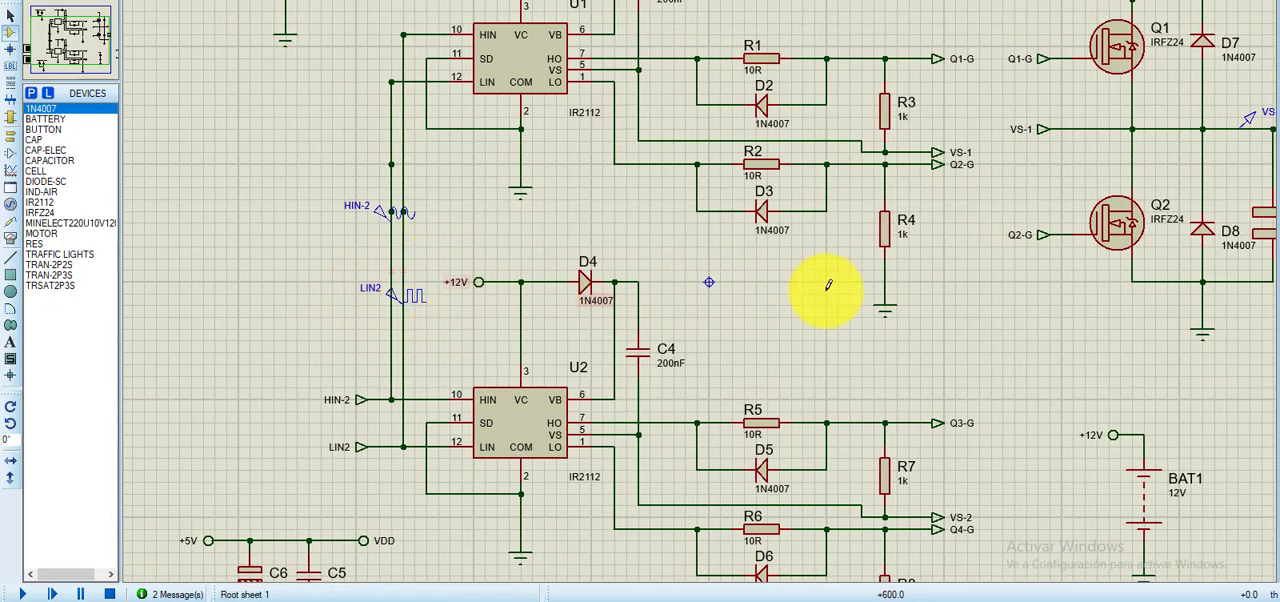
pyautogui.middleClick(968, 337)
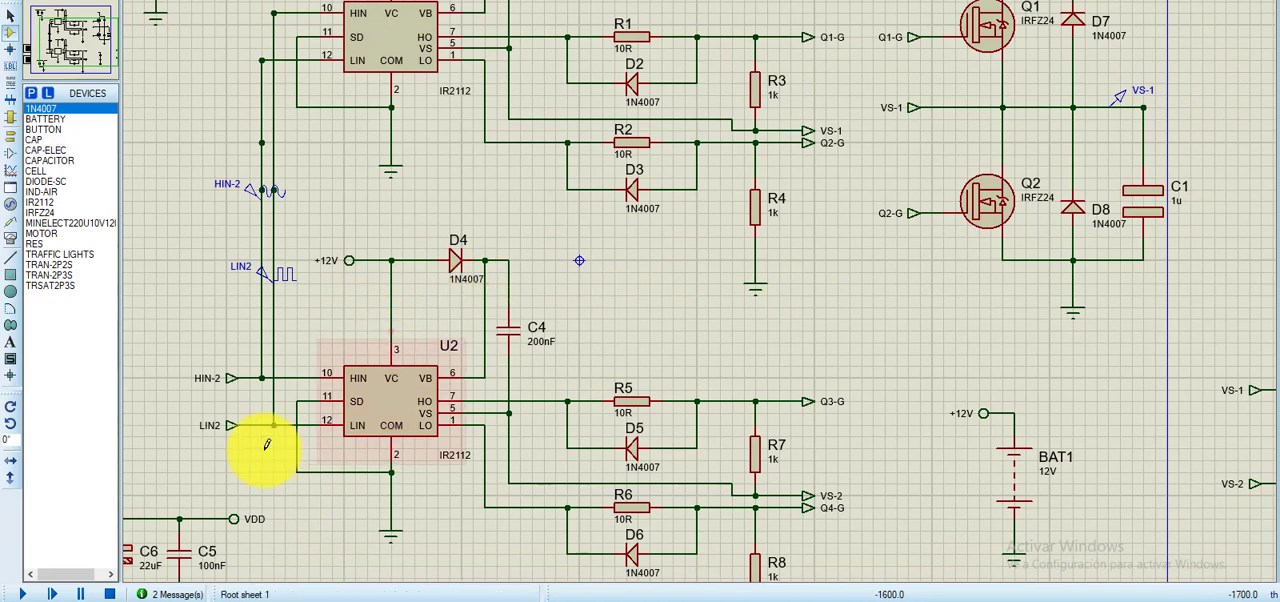
pyautogui.middleClick(900, 313)
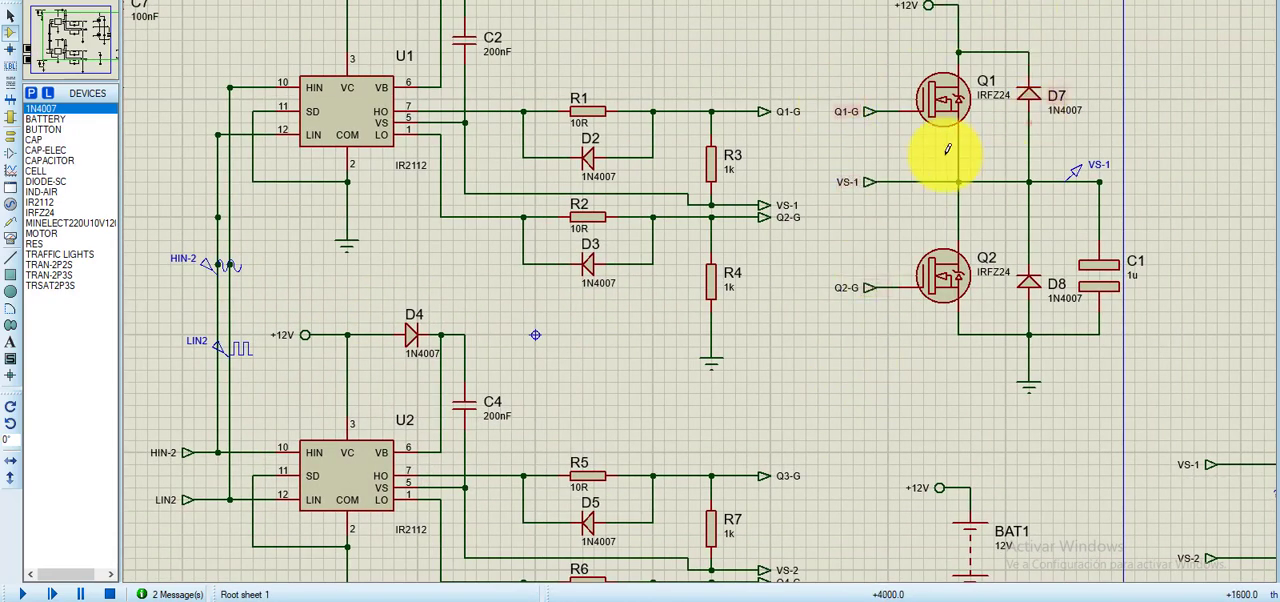
# - Examine the Q1 to Q4 MOSFET bridge and how the U1 and U2 driver circuits connect to it
pyautogui.middleClick(1191, 208)
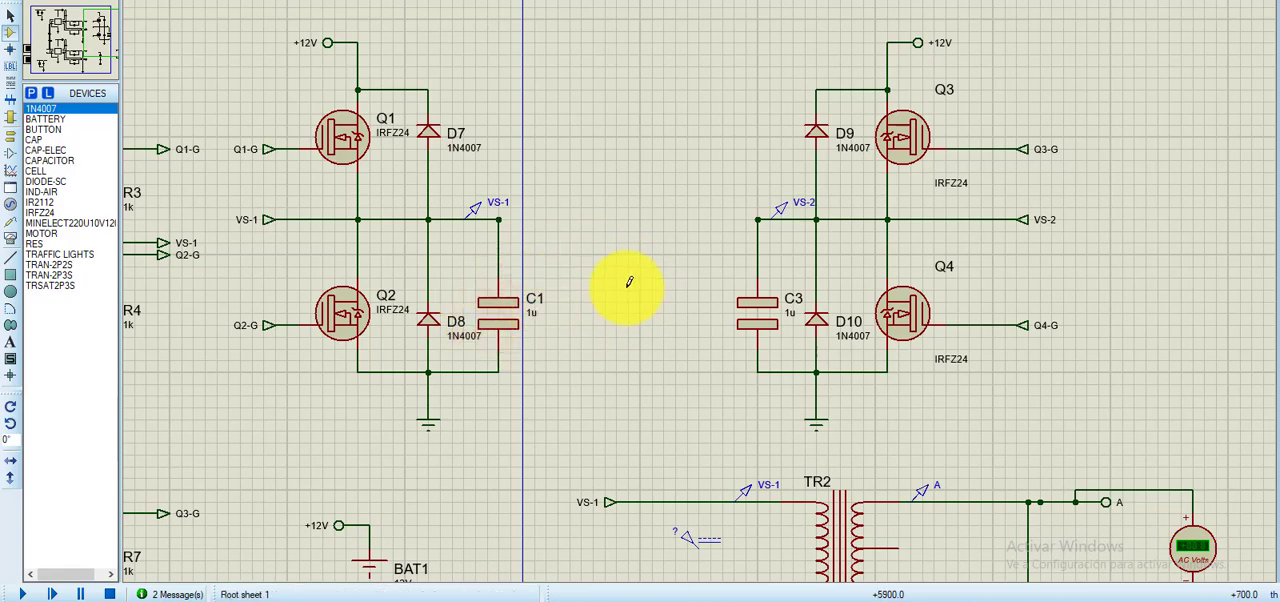
pyautogui.scroll(-1, 628, 284)
pyautogui.middleClick(591, 291)
pyautogui.click(834, 249)
pyautogui.middleClick(654, 308)
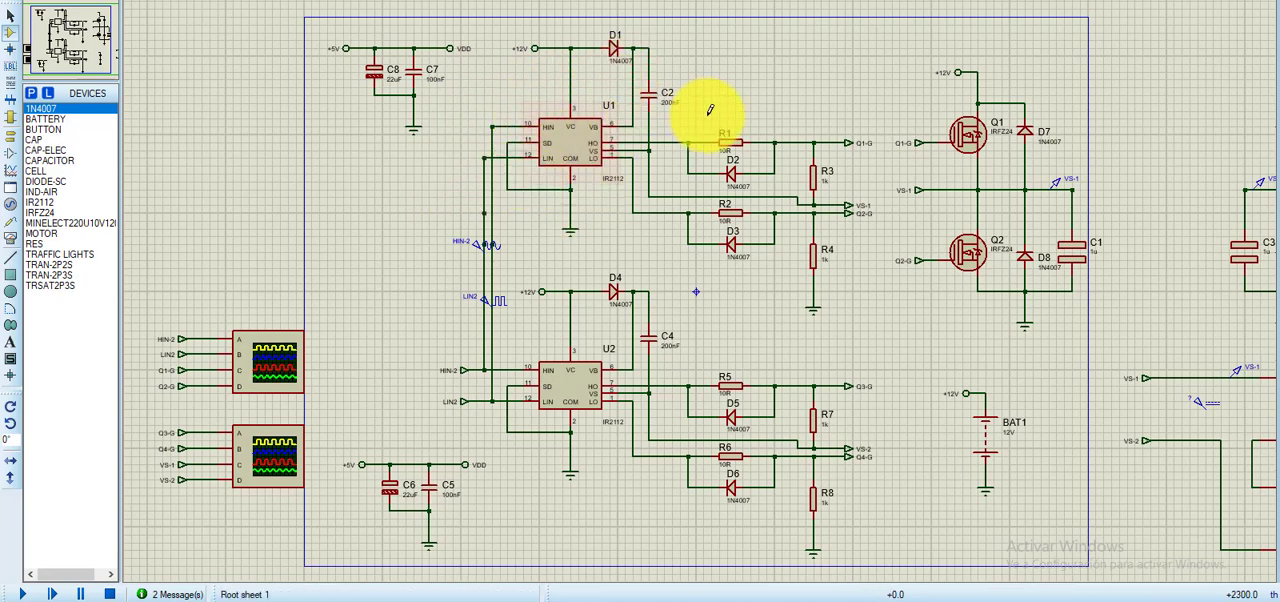
pyautogui.middleClick(795, 52)
pyautogui.click(778, 42)
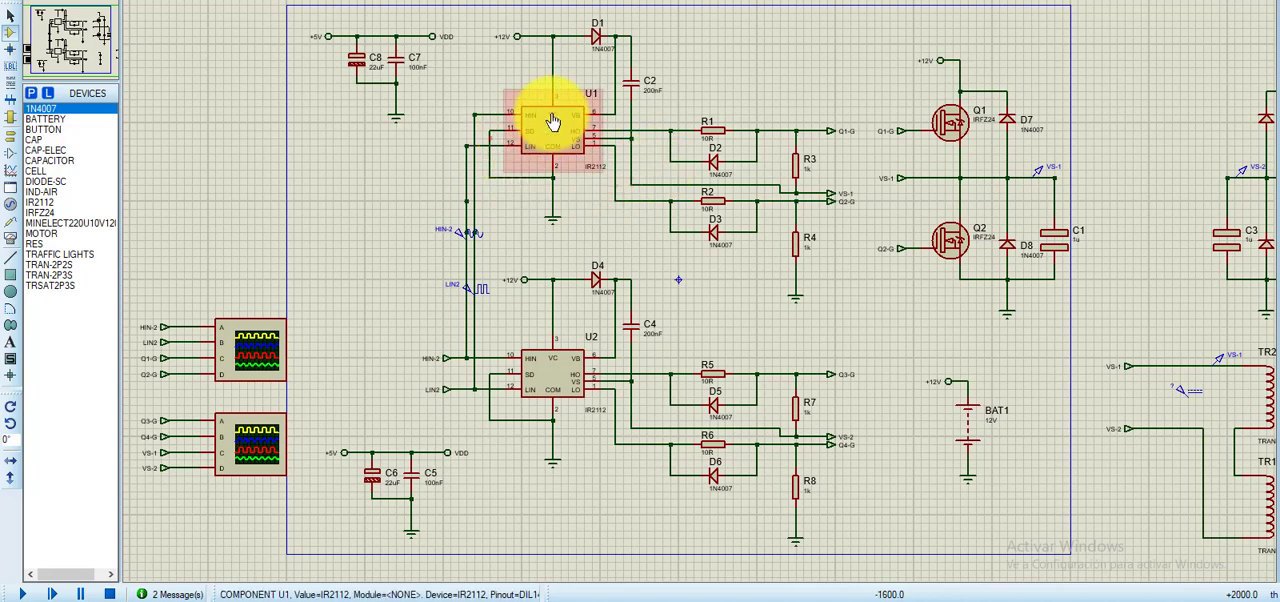
pyautogui.middleClick(427, 108)
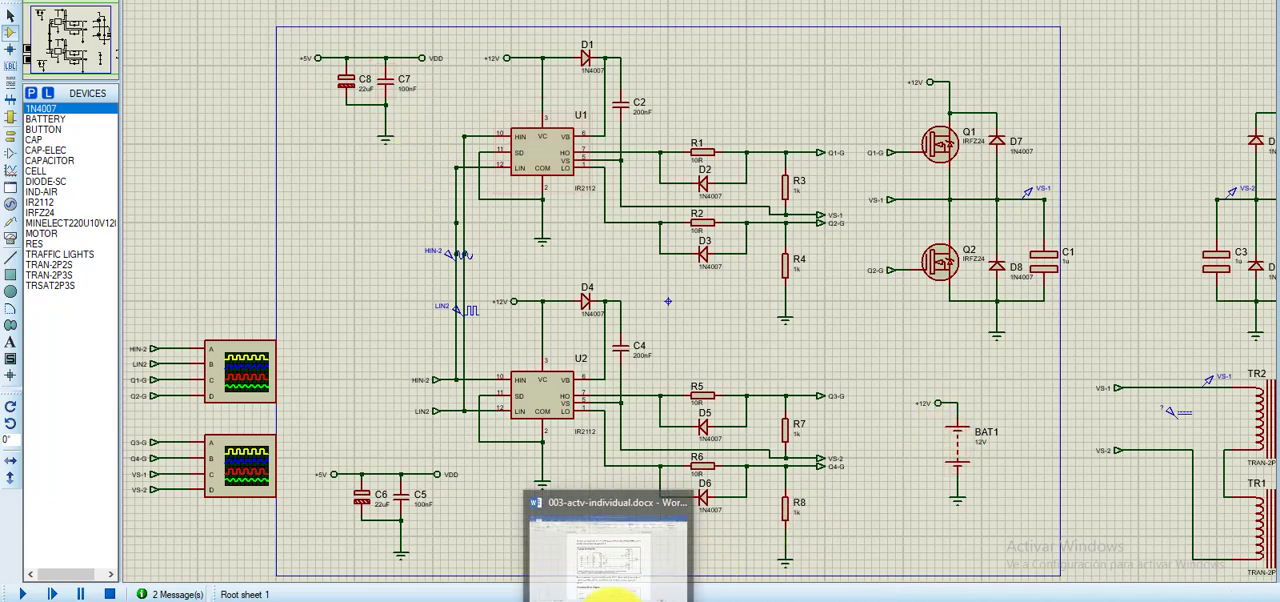
# - Check the IR2112 typical connection diagram in the Word report, and return to the driver schematic in Proteus
pyautogui.click(612, 598)
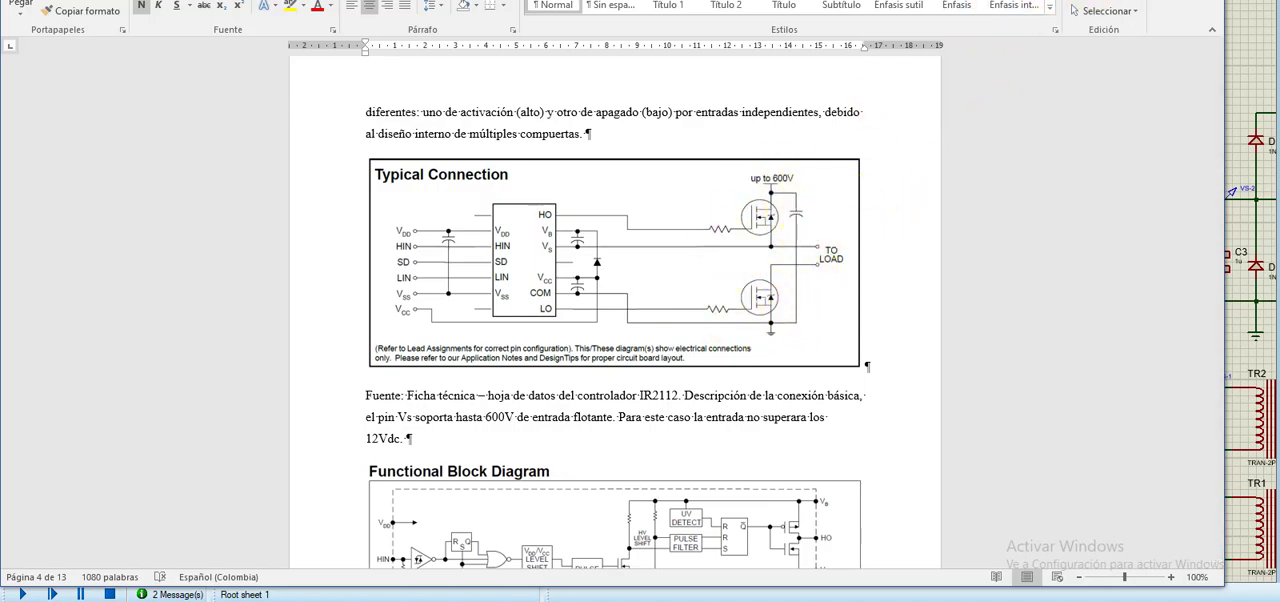
pyautogui.click(1115, 0)
pyautogui.moveTo(839, 276); pyautogui.dragTo(777, 277)
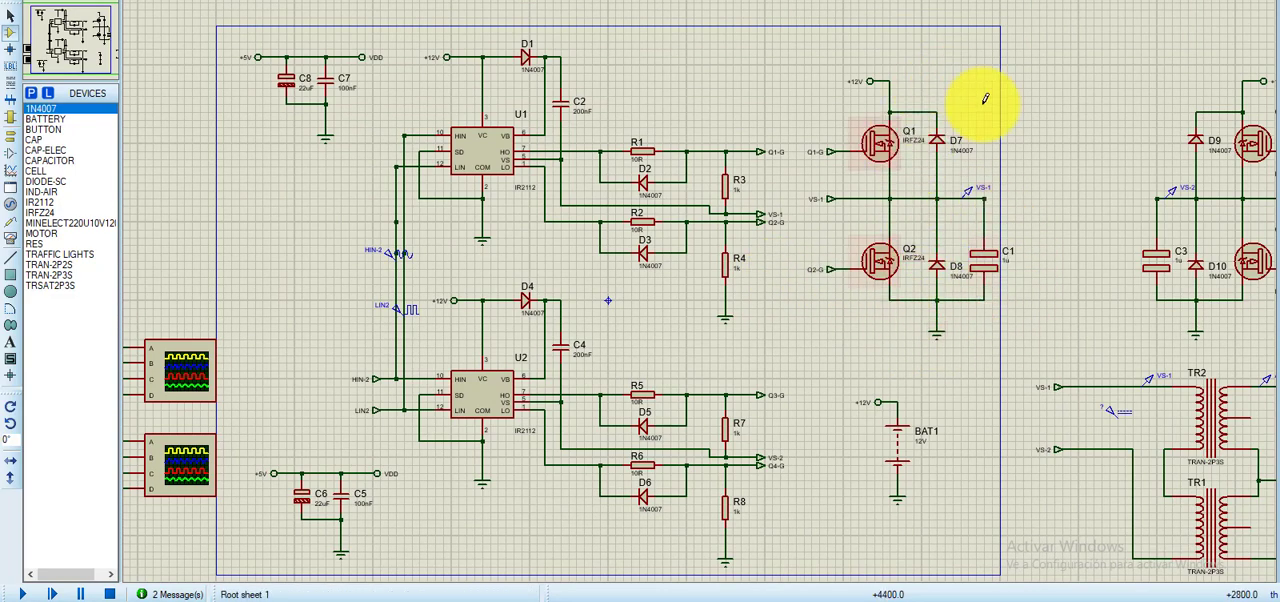
# - Review the half-bridges with capacitors C1 and C3, and the TR1 and TR2 transformer stage with its AC voltmeters
pyautogui.moveTo(776, 325); pyautogui.dragTo(906, 303)
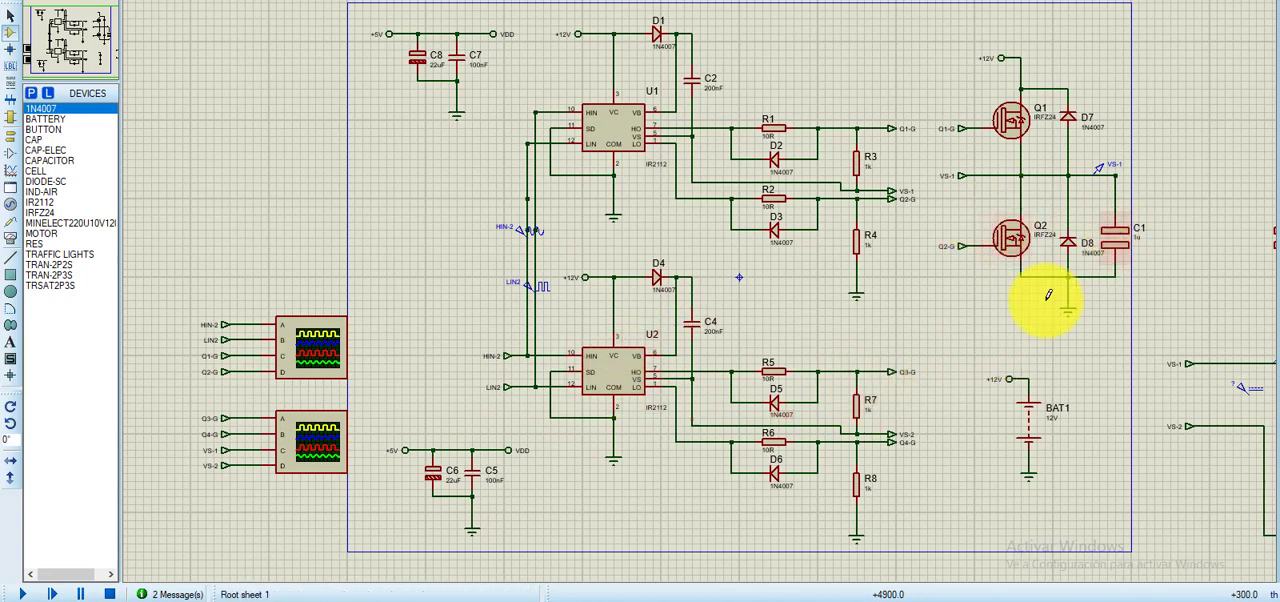
pyautogui.middleClick(960, 346)
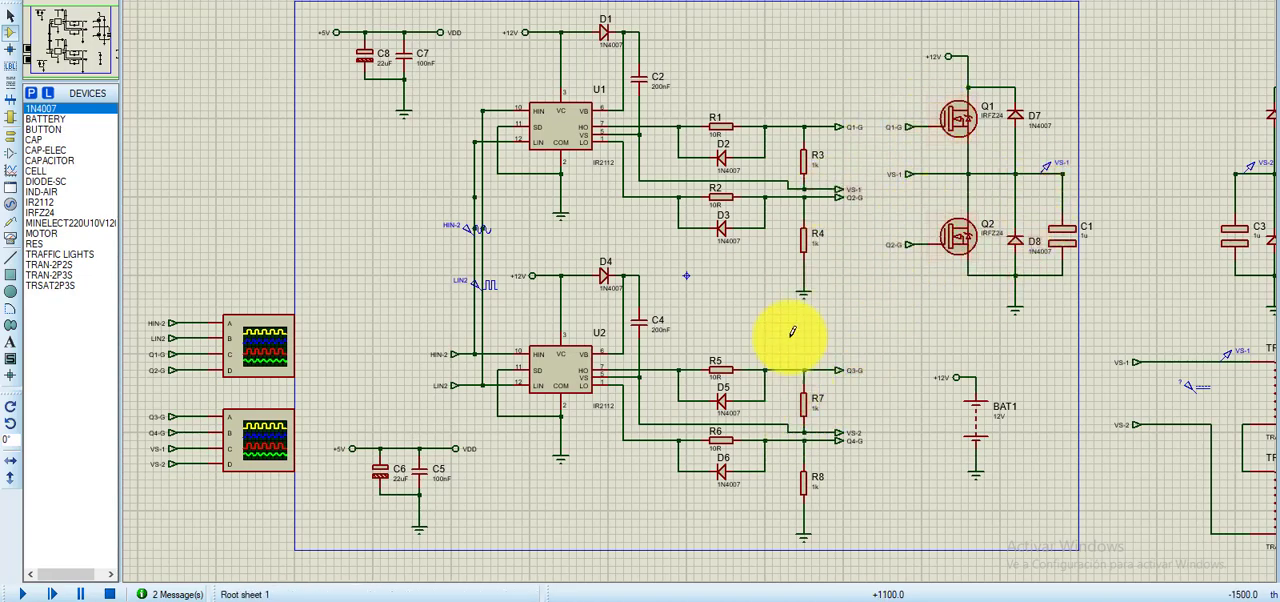
pyautogui.moveTo(1141, 298); pyautogui.dragTo(757, 329)
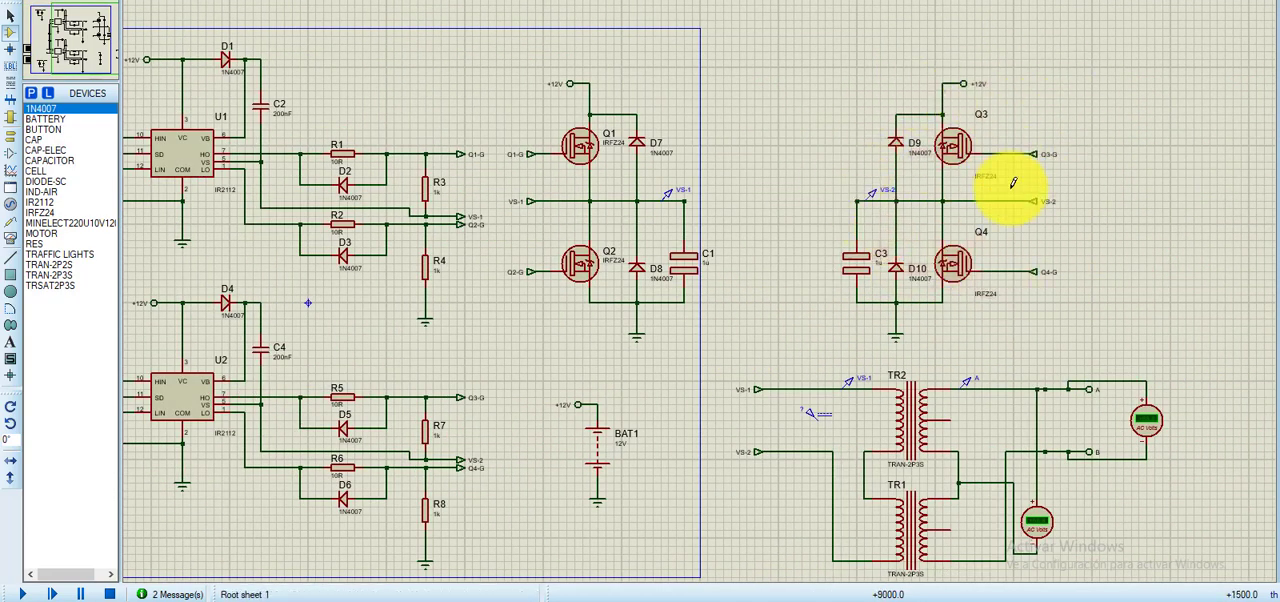
pyautogui.moveTo(751, 262); pyautogui.dragTo(785, 200)
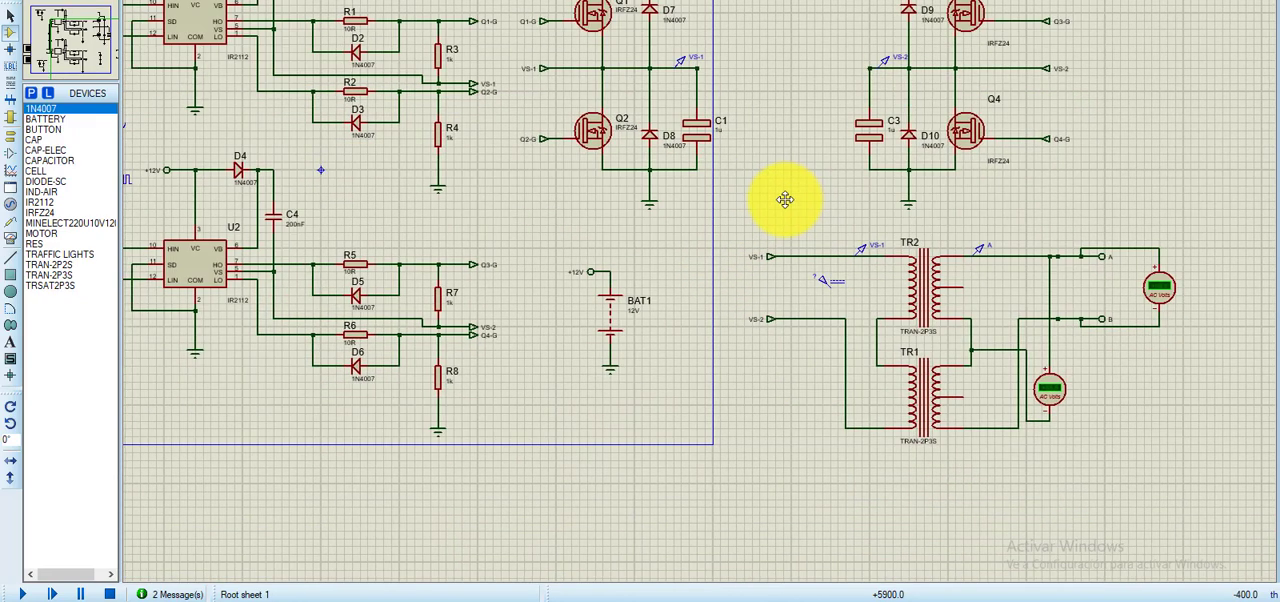
pyautogui.moveTo(658, 403); pyautogui.dragTo(581, 420)
pyautogui.click(1002, 268)
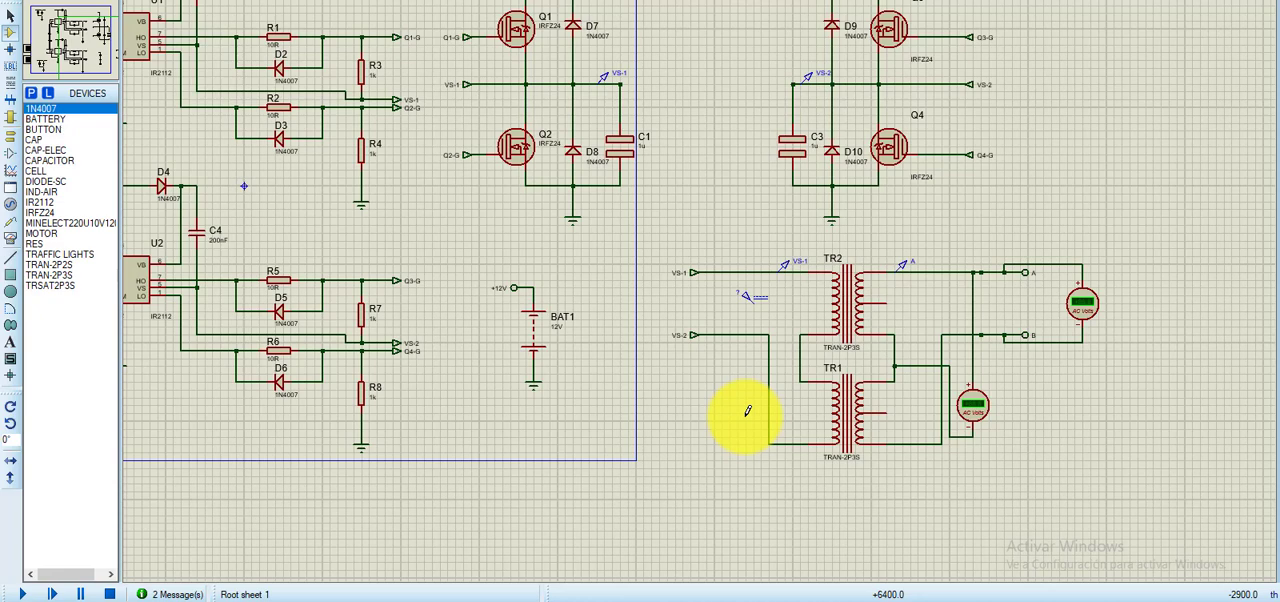
# - Inspect transformer TR2's inductance, coupling factor and DC resistance properties without changing them
pyautogui.doubleClick(852, 295)
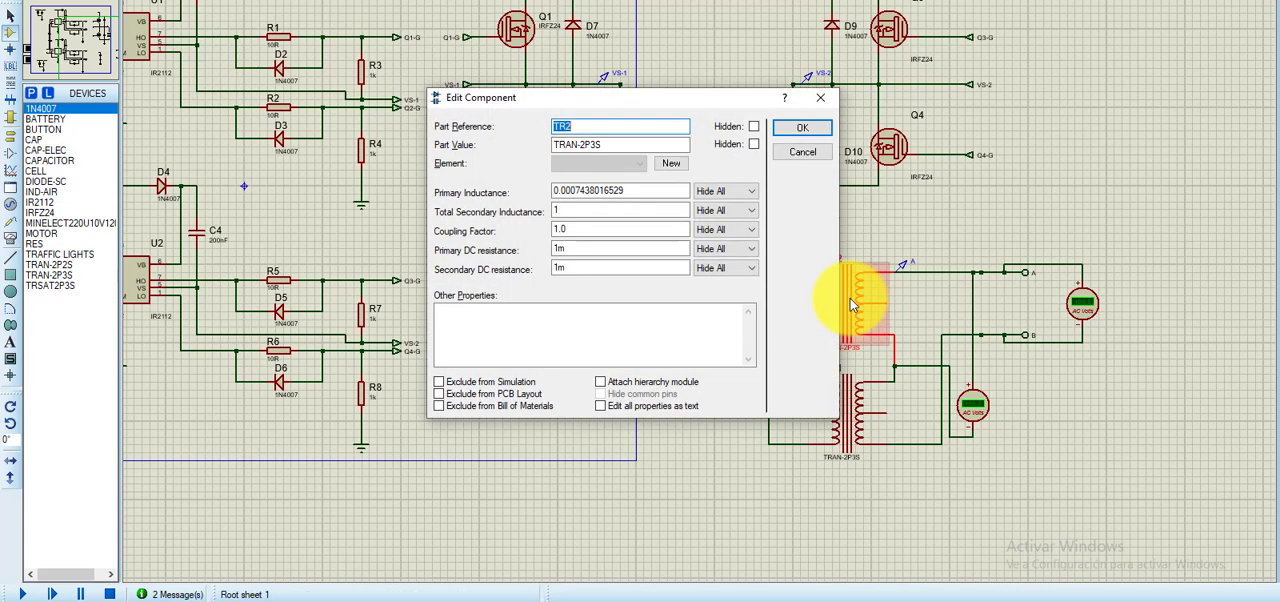
pyautogui.press('Escape')
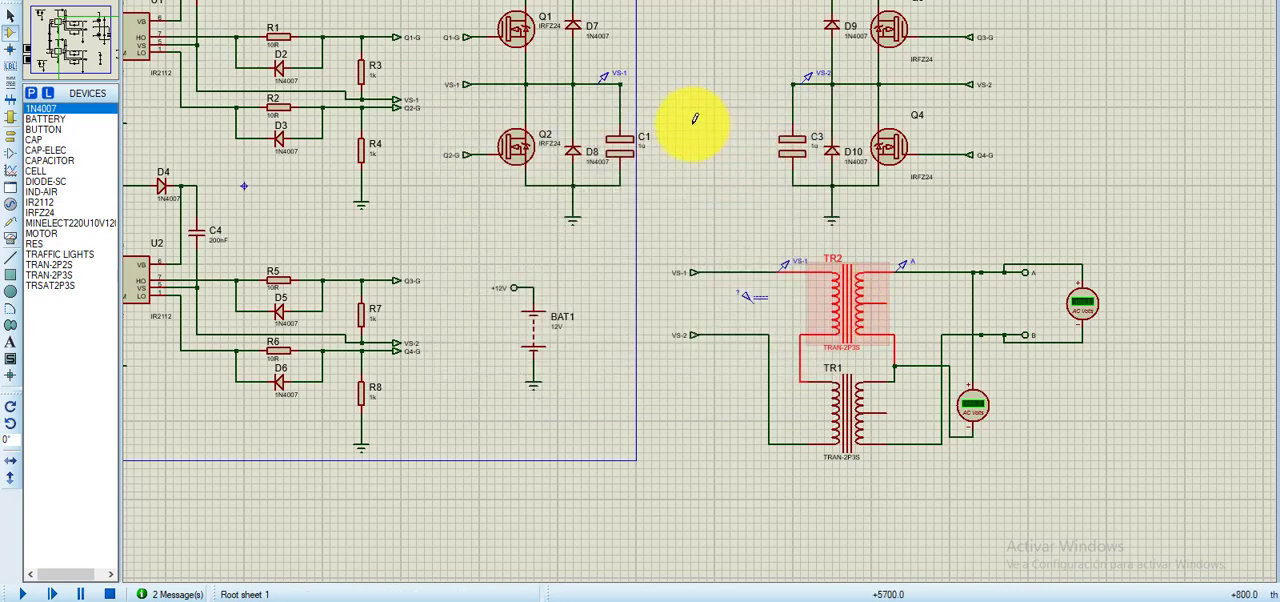
pyautogui.doubleClick(858, 295)
pyautogui.moveTo(622, 99); pyautogui.dragTo(632, 129)
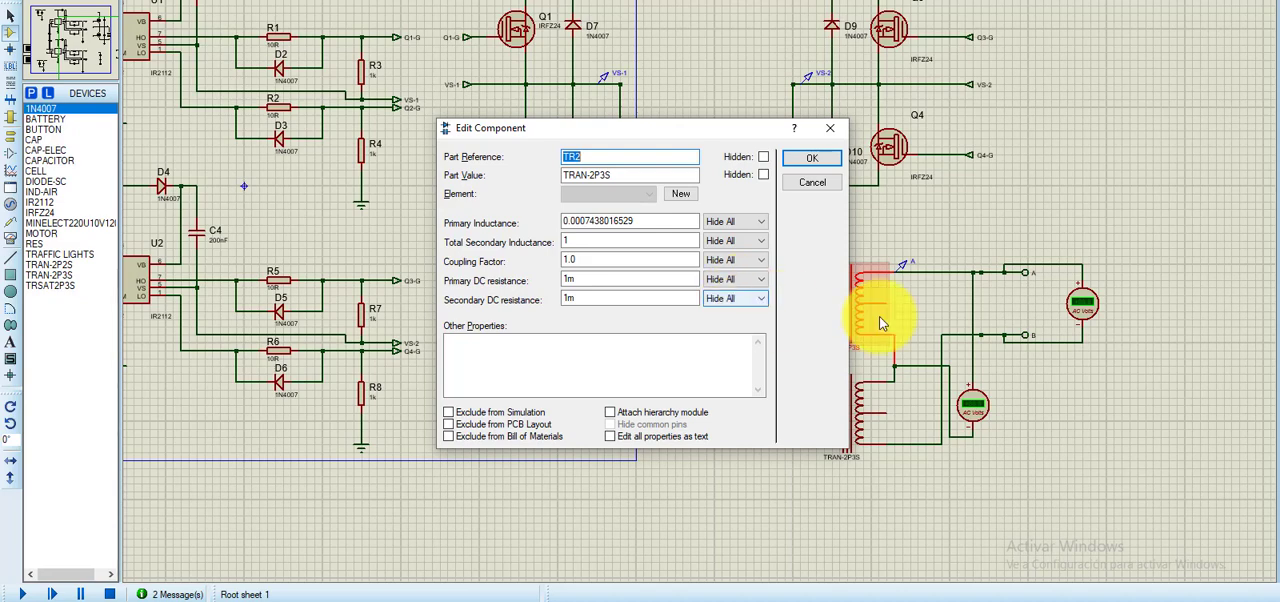
pyautogui.click(822, 186)
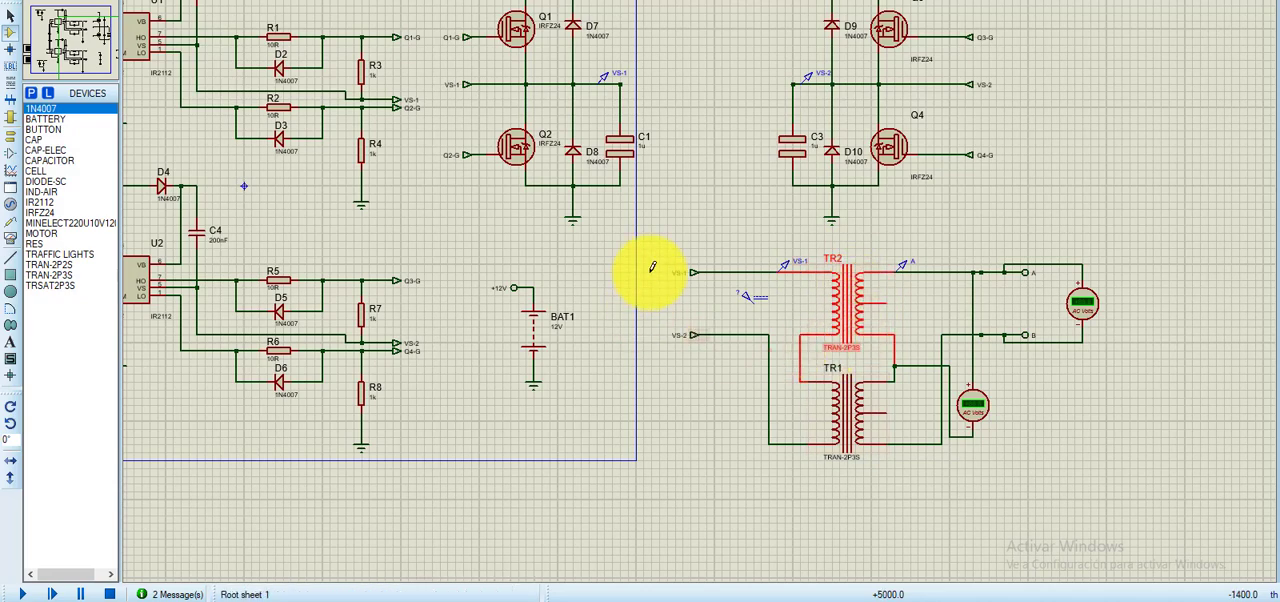
# - Launch the Windows Calculator with the CALC command and place its window clear of the Q1/Q2 half-bridge
pyautogui.moveTo(763, 202); pyautogui.dragTo(757, 322)
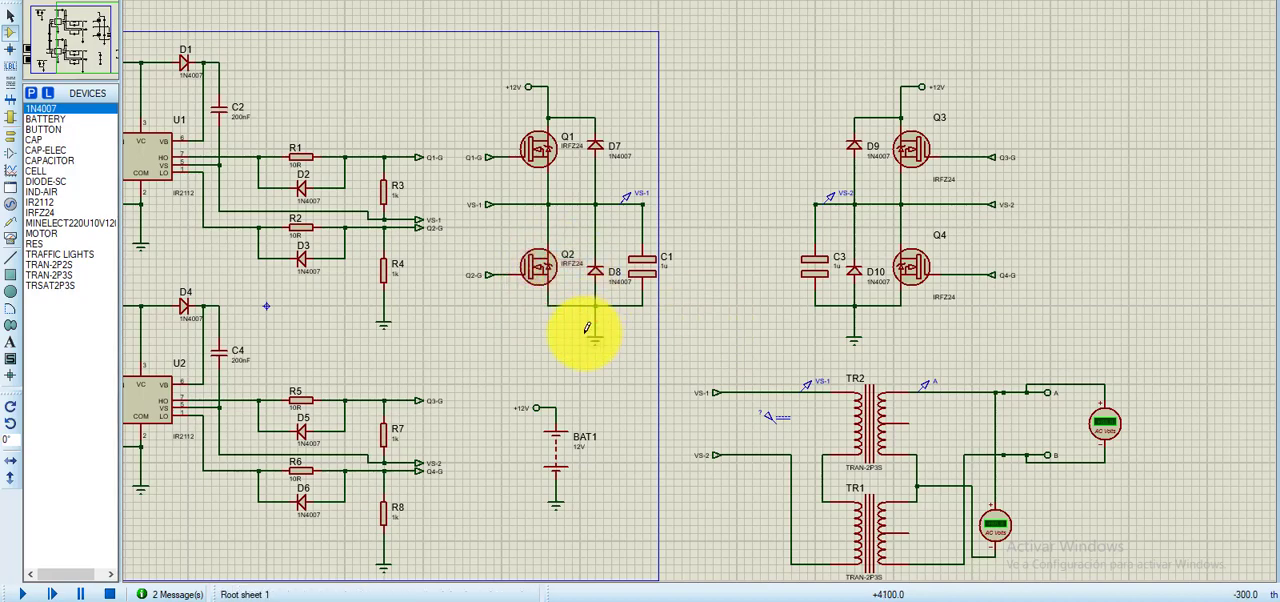
pyautogui.press('super+r')
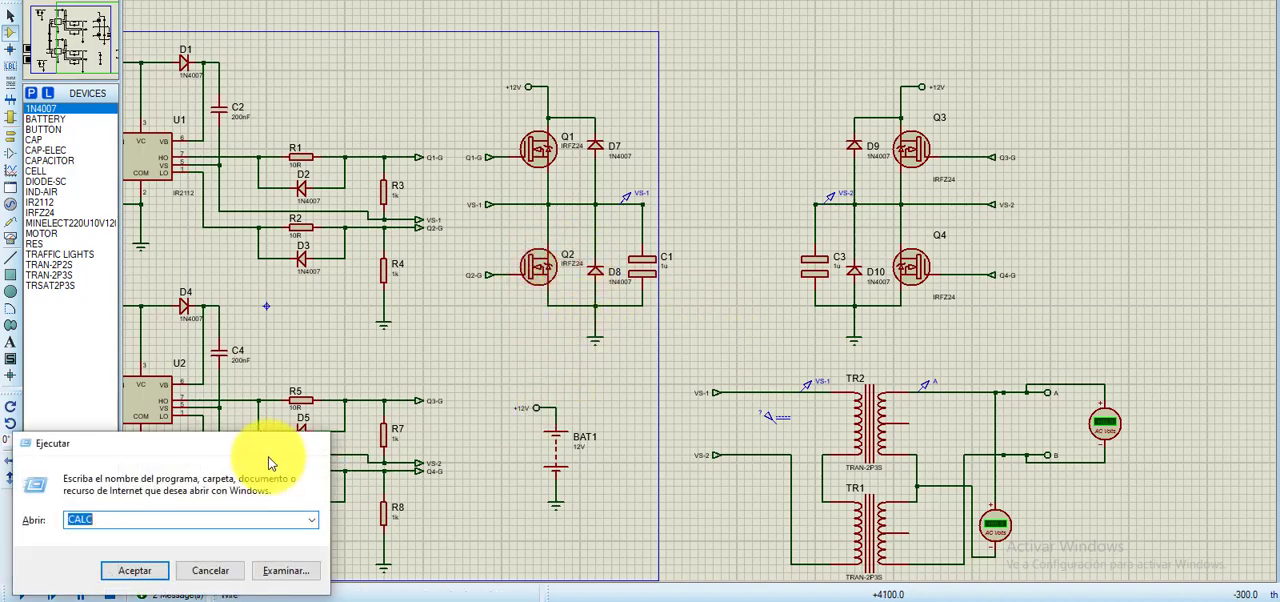
pyautogui.press('Return')
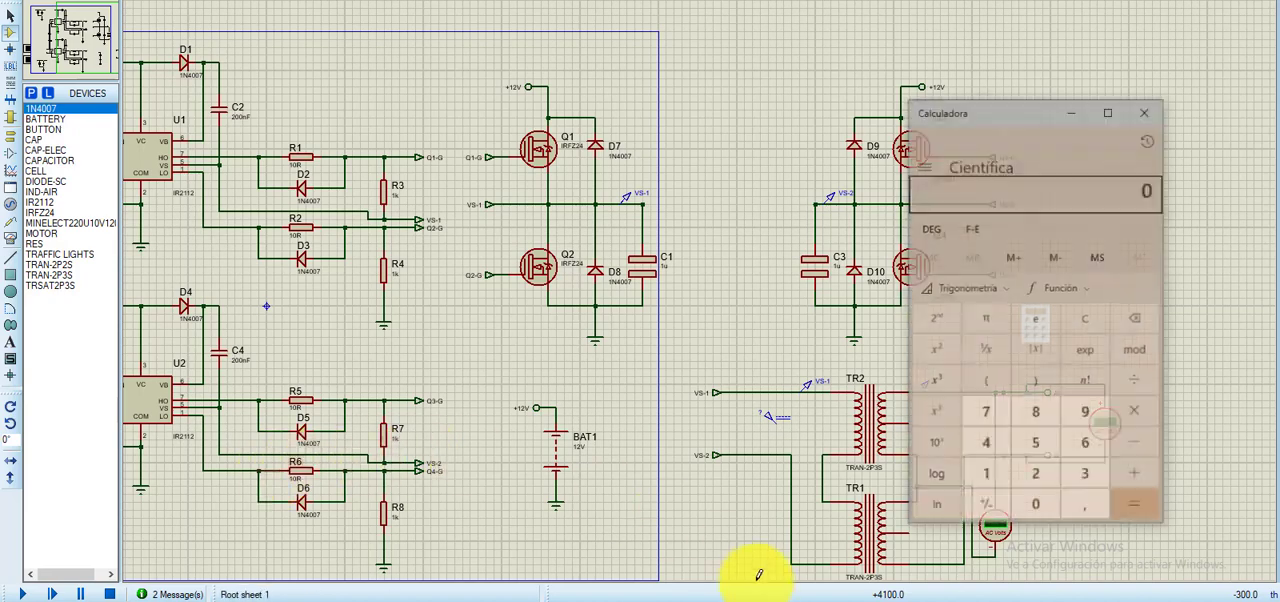
pyautogui.moveTo(1008, 117); pyautogui.dragTo(1005, 78)
pyautogui.click(527, 96)
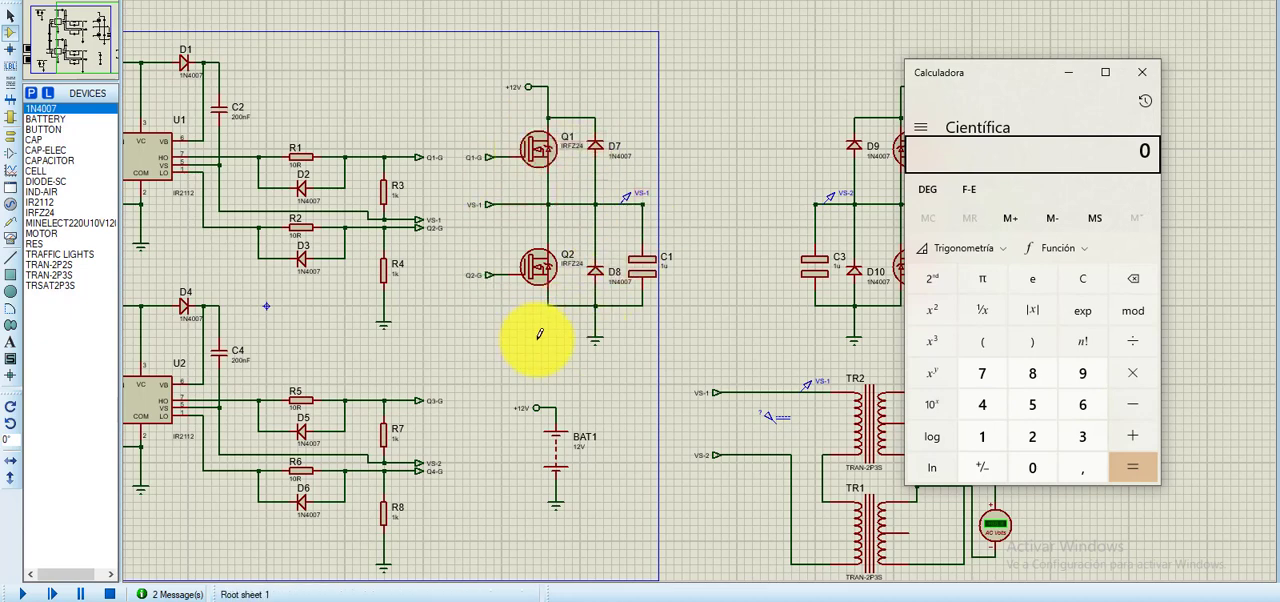
pyautogui.moveTo(986, 74); pyautogui.dragTo(944, 54)
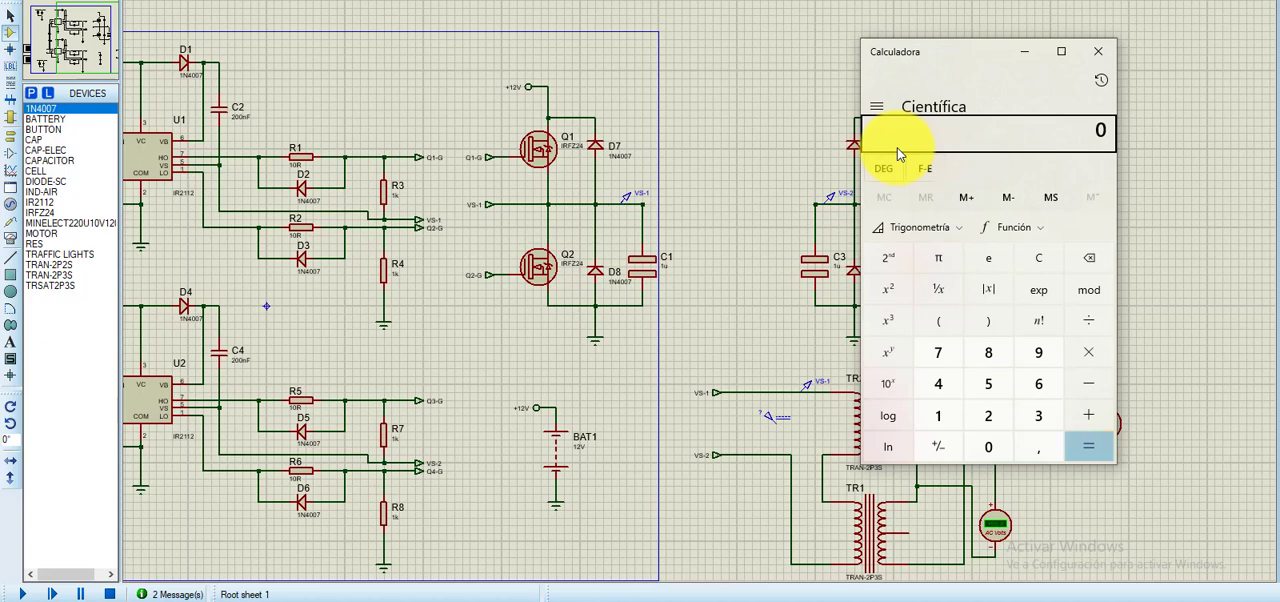
pyautogui.moveTo(955, 52); pyautogui.dragTo(924, 61)
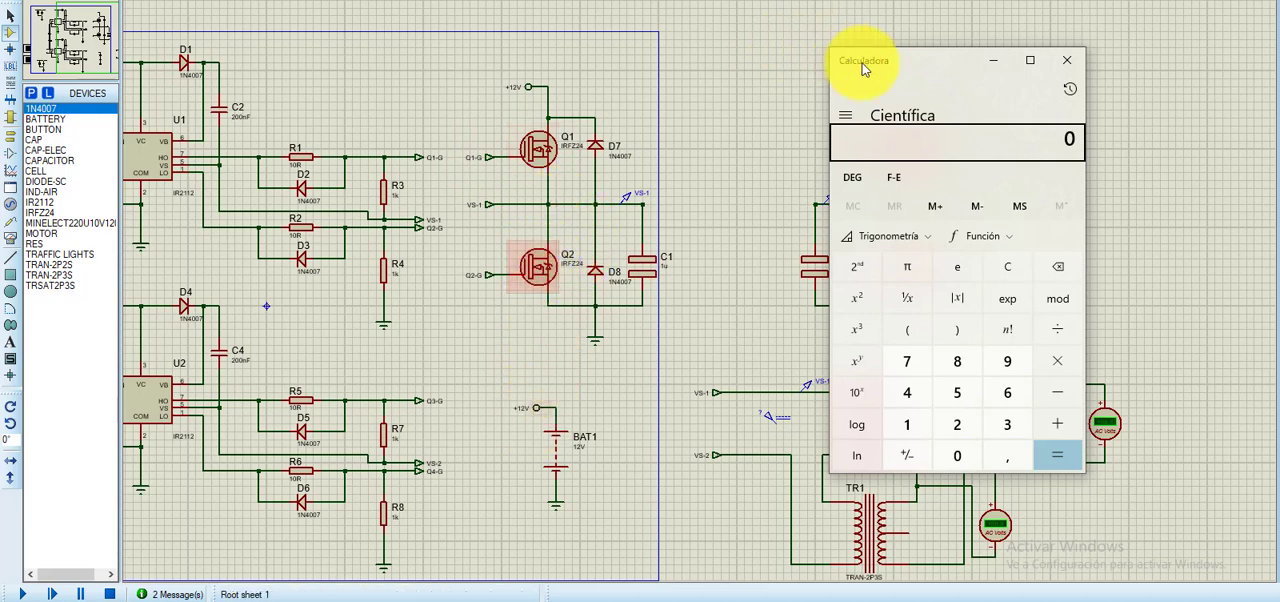
pyautogui.moveTo(920, 57); pyautogui.dragTo(891, 48)
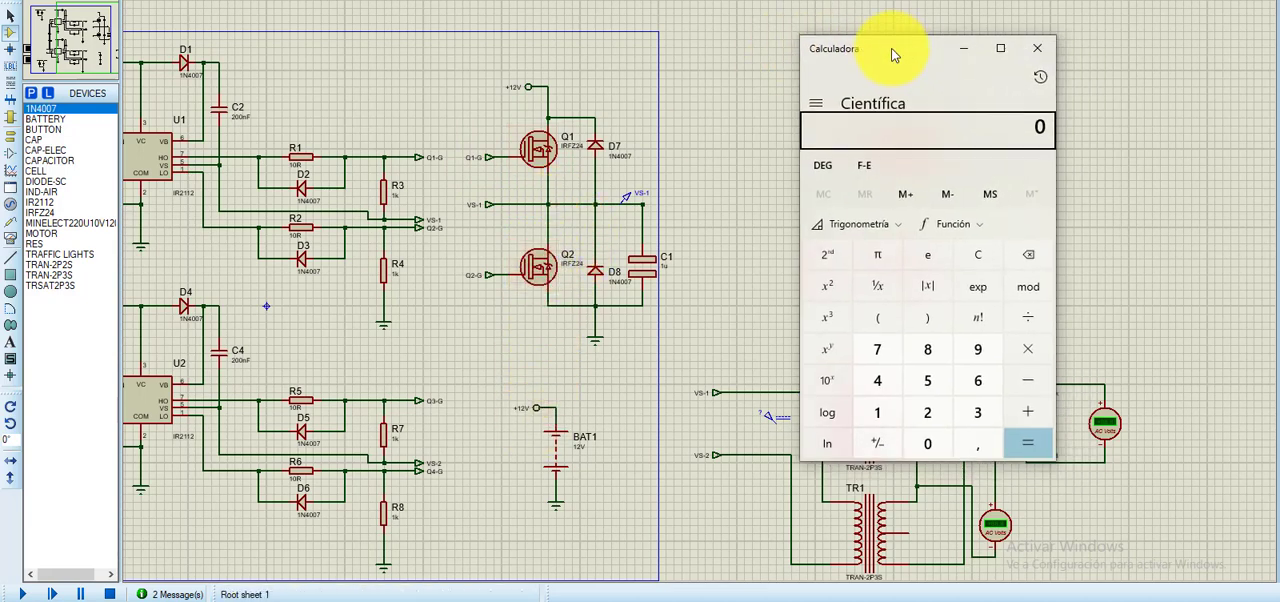
pyautogui.write('1000')
pyautogui.press('/')
pyautogui.write('12')
pyautogui.press('Return')
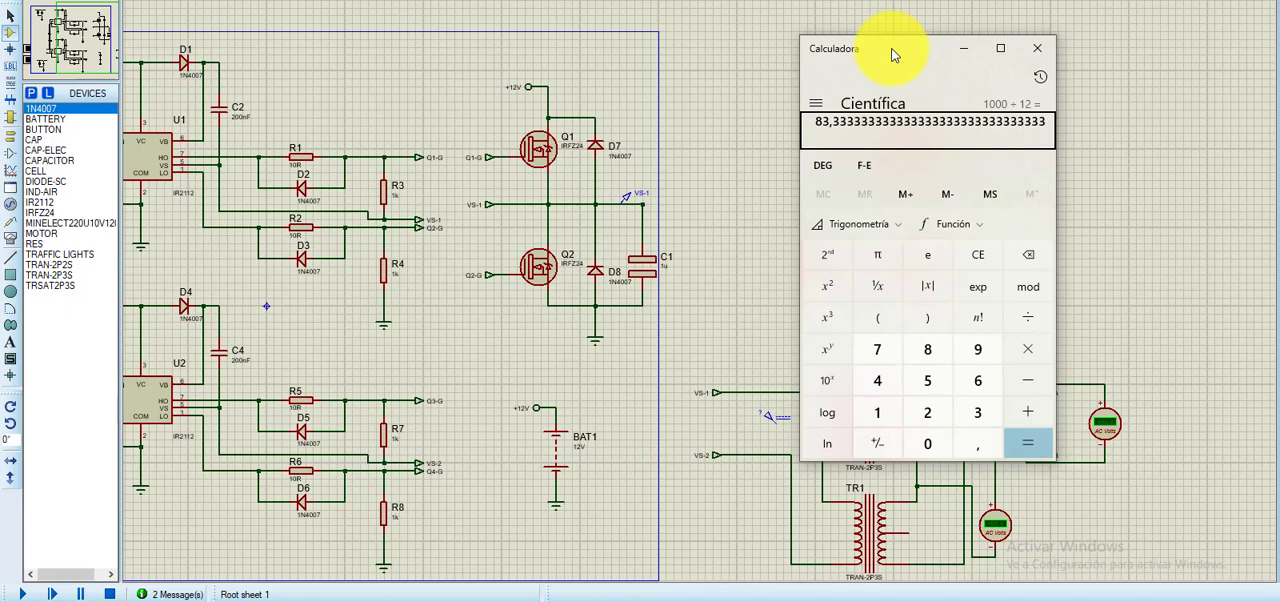
pyautogui.write('/12')
pyautogui.press('Return')
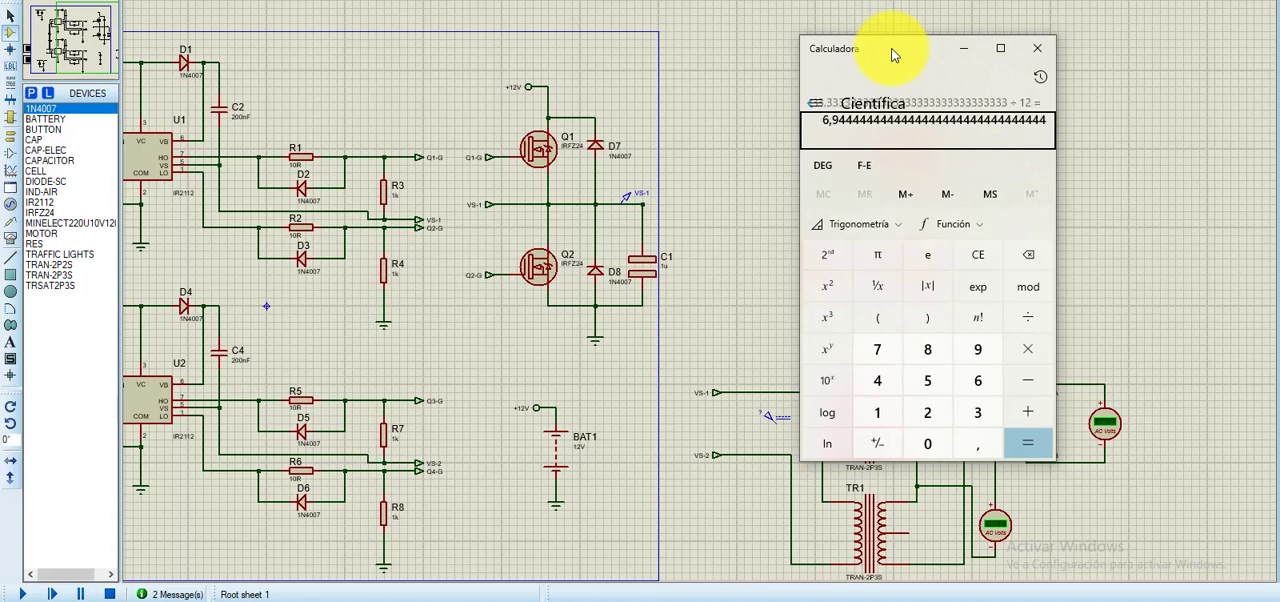
# - Clear the calculator, divide 1000 by 12, and divide the result by 17
pyautogui.press('Escape')
pyautogui.write('100')
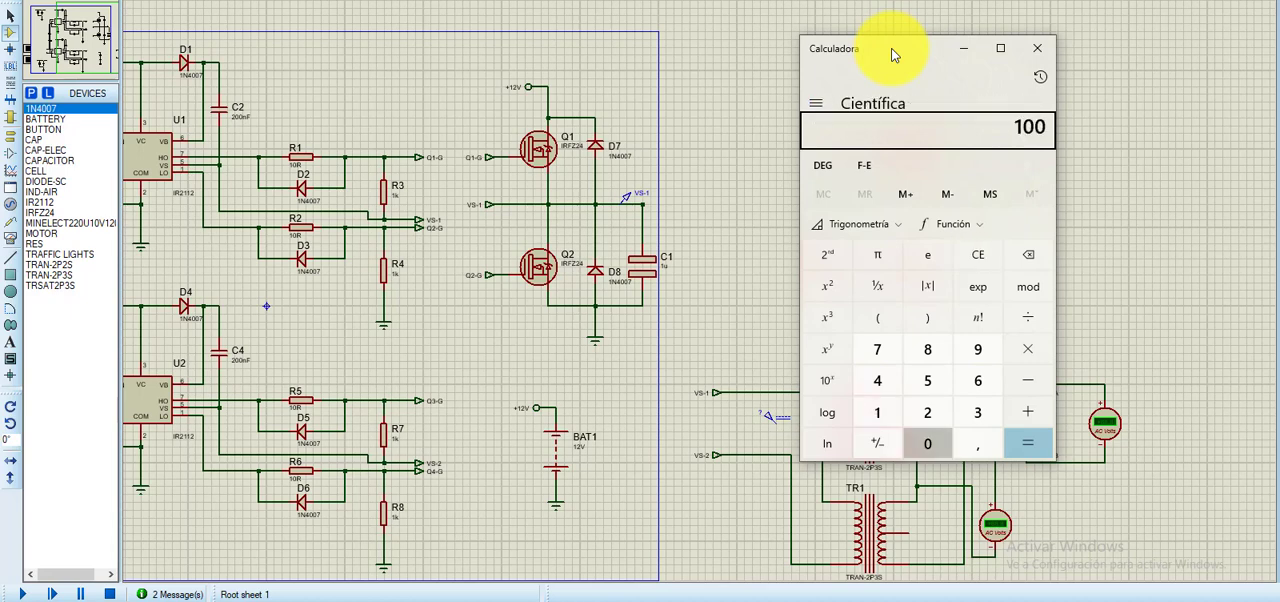
pyautogui.write('0')
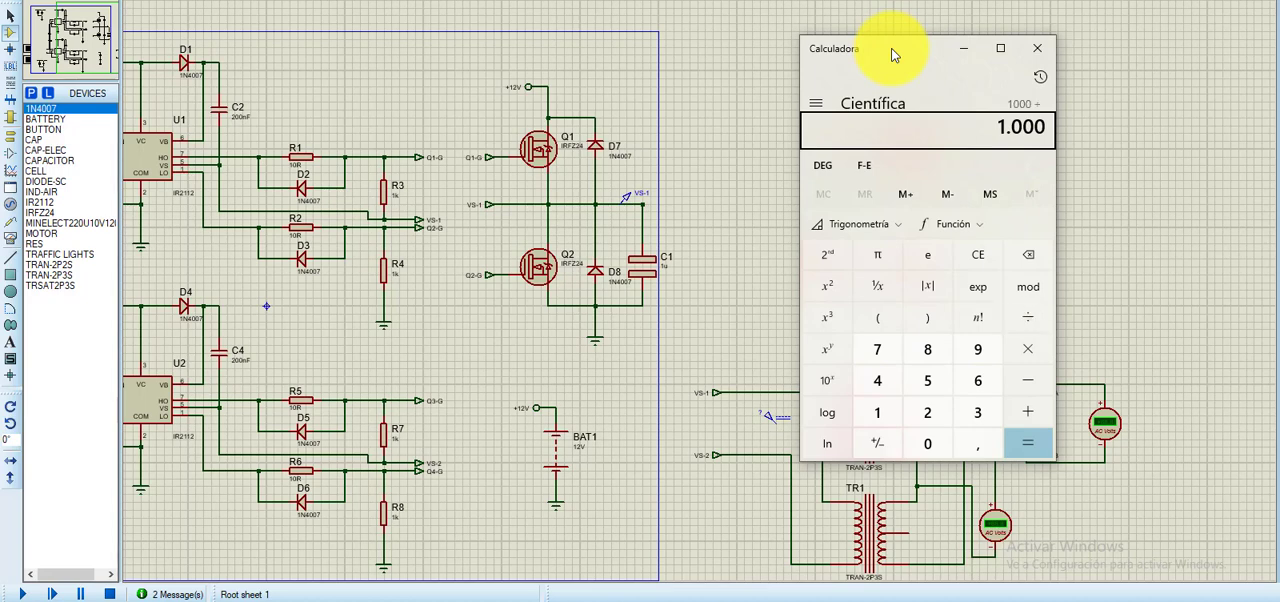
pyautogui.write('/12')
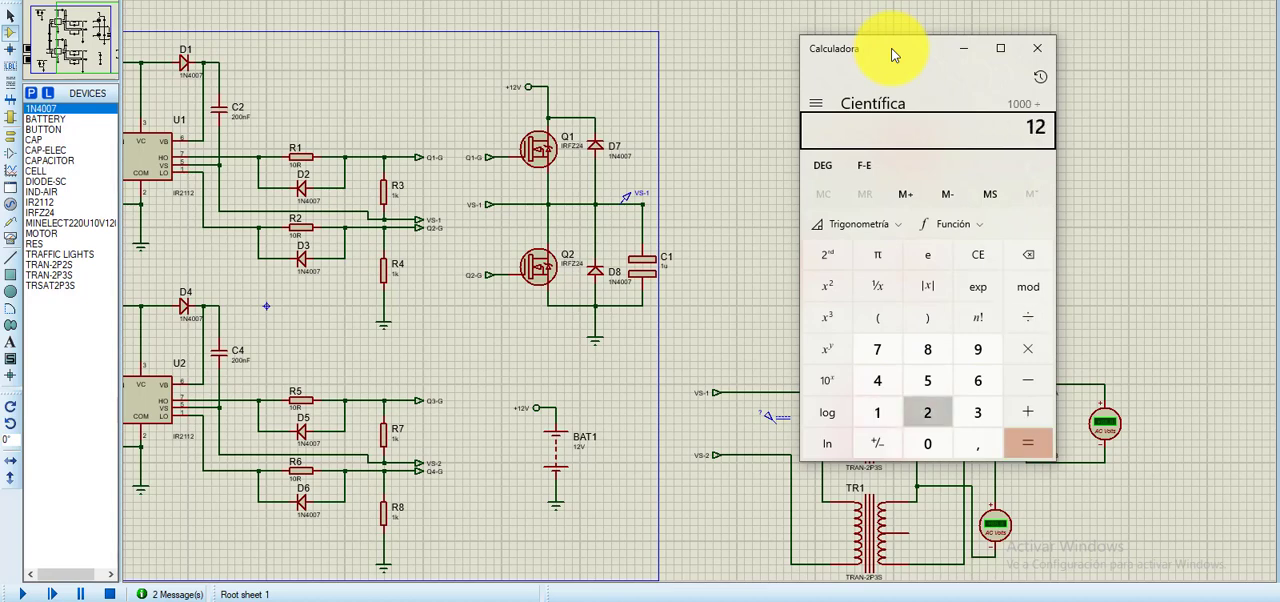
pyautogui.press('Return')
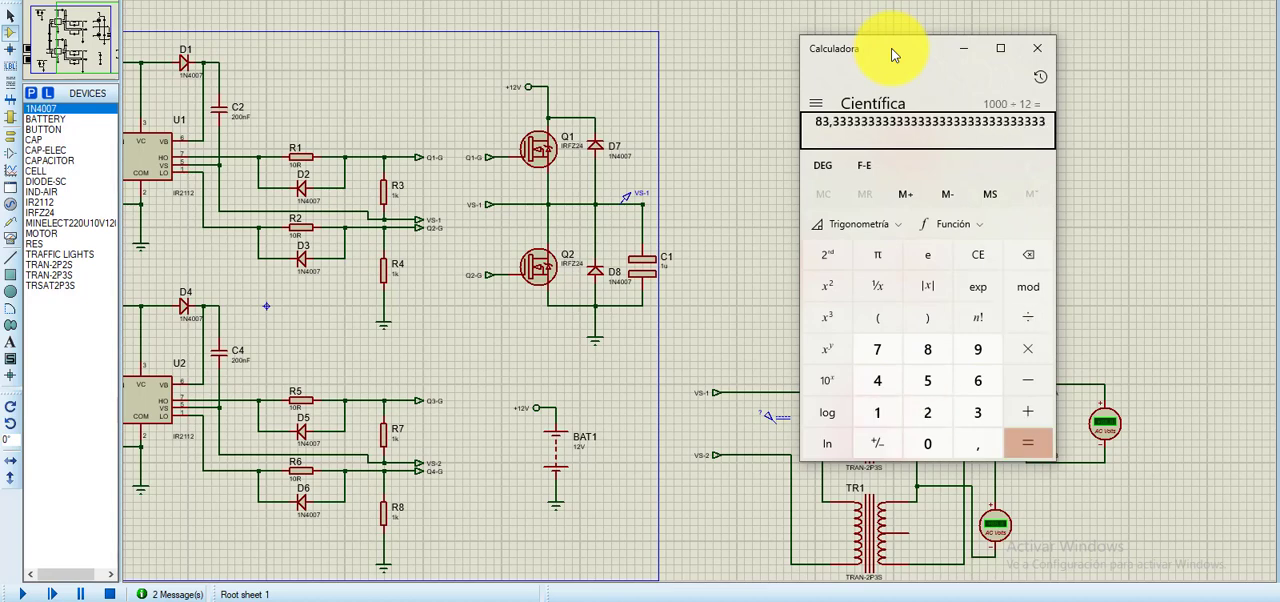
pyautogui.write('/')
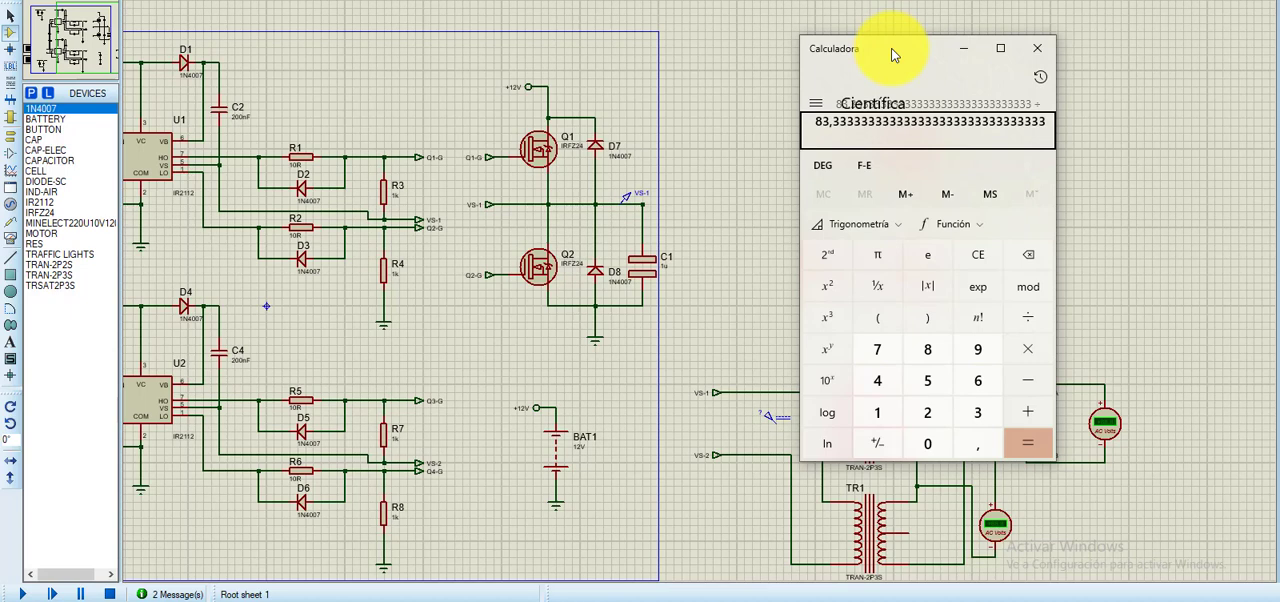
pyautogui.write('17')
pyautogui.press('Return')
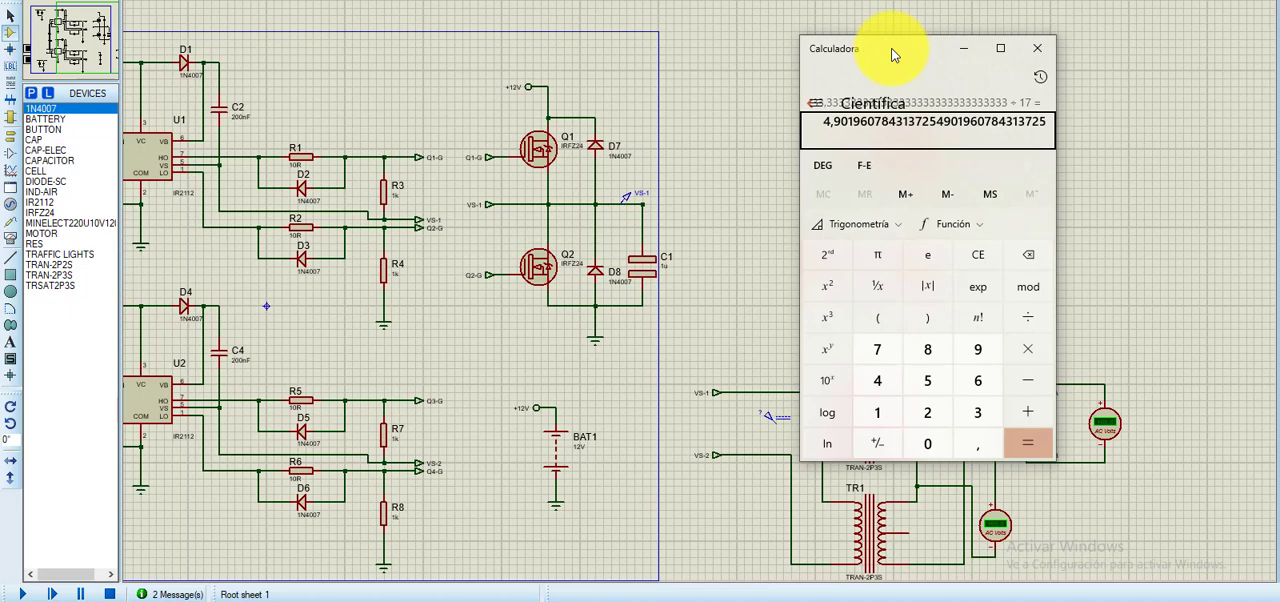
# - Clear the calculator and close it to uncover the Q3/Q4 half-bridge
pyautogui.press('Escape')
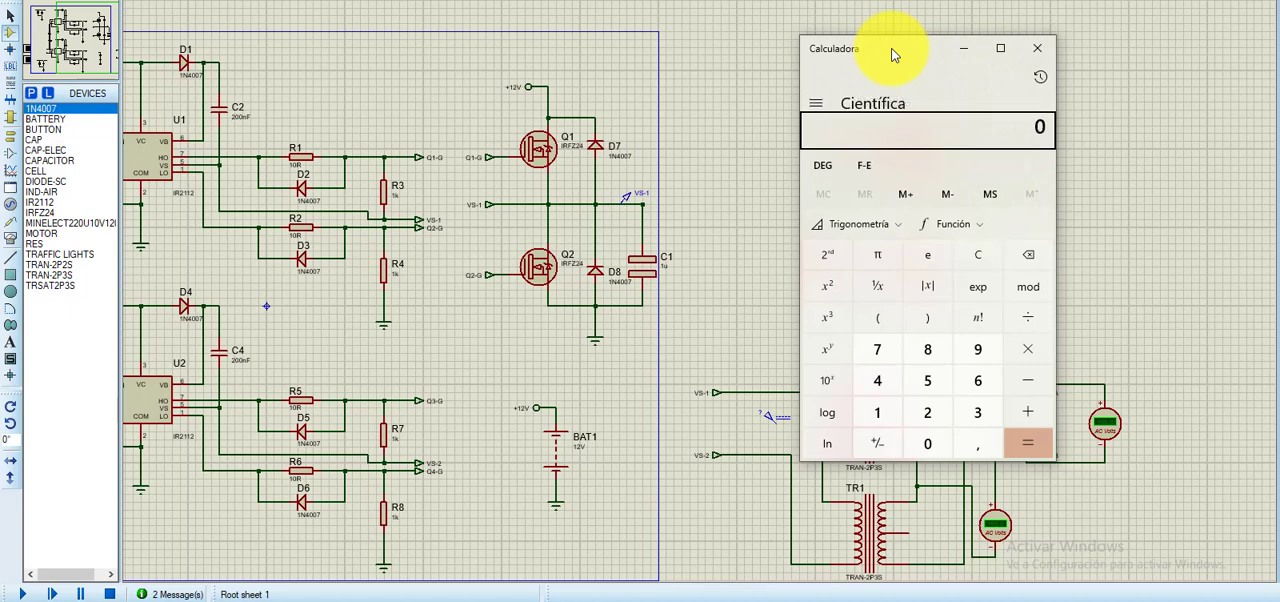
pyautogui.click(1037, 48)
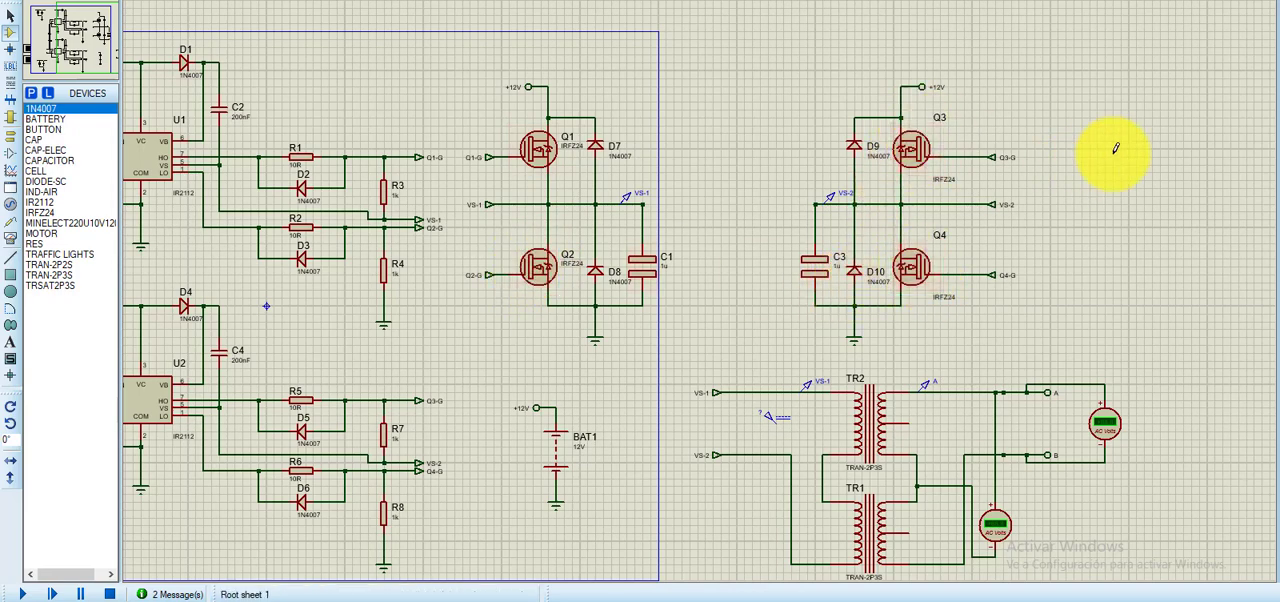
pyautogui.click(660, 228)
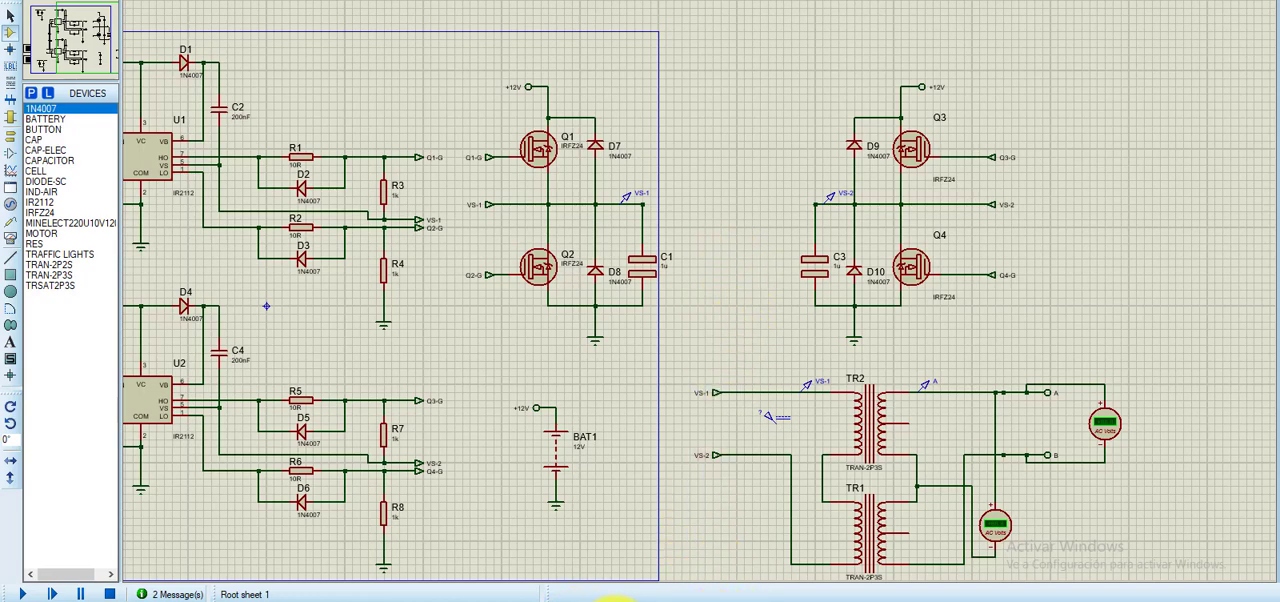
# - Switch to the assignment PDF, highlight the "100 a 1000W" output power requirement, and return to the schematic
pyautogui.click(491, 595)
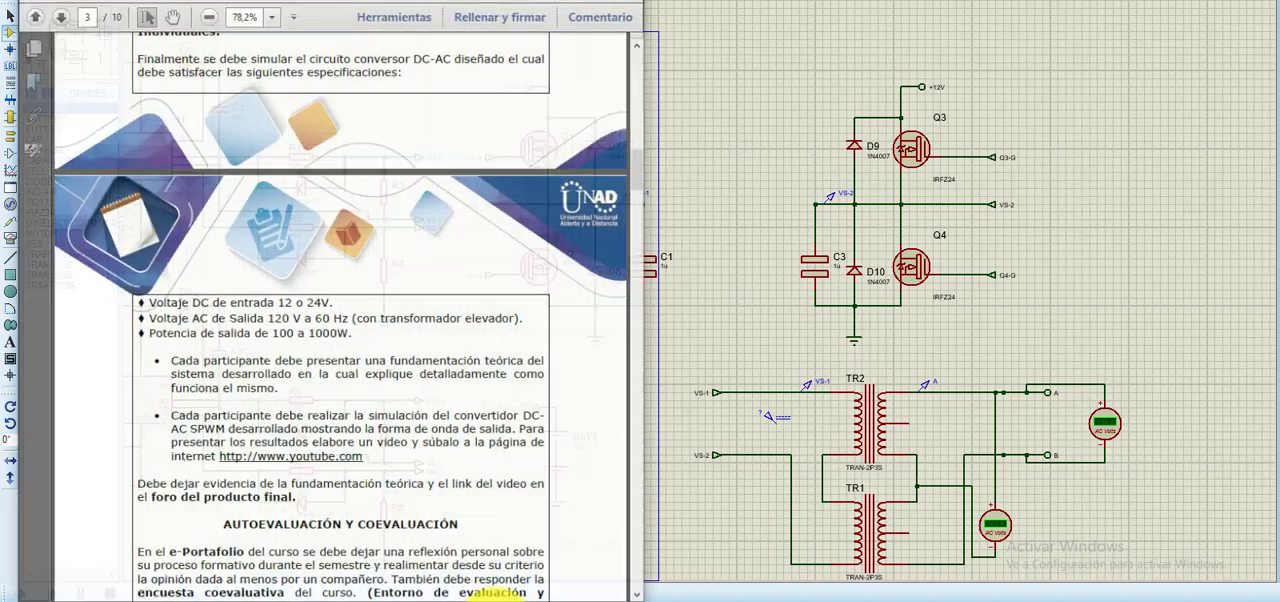
pyautogui.moveTo(266, 323); pyautogui.dragTo(343, 323)
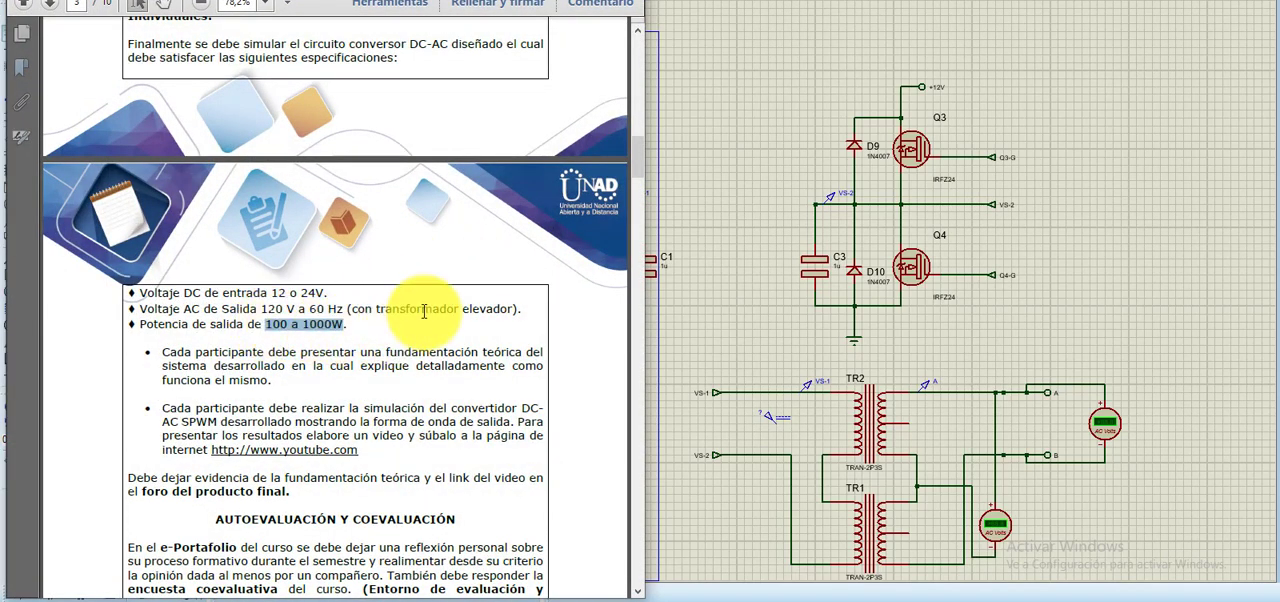
pyautogui.click(530, 5)
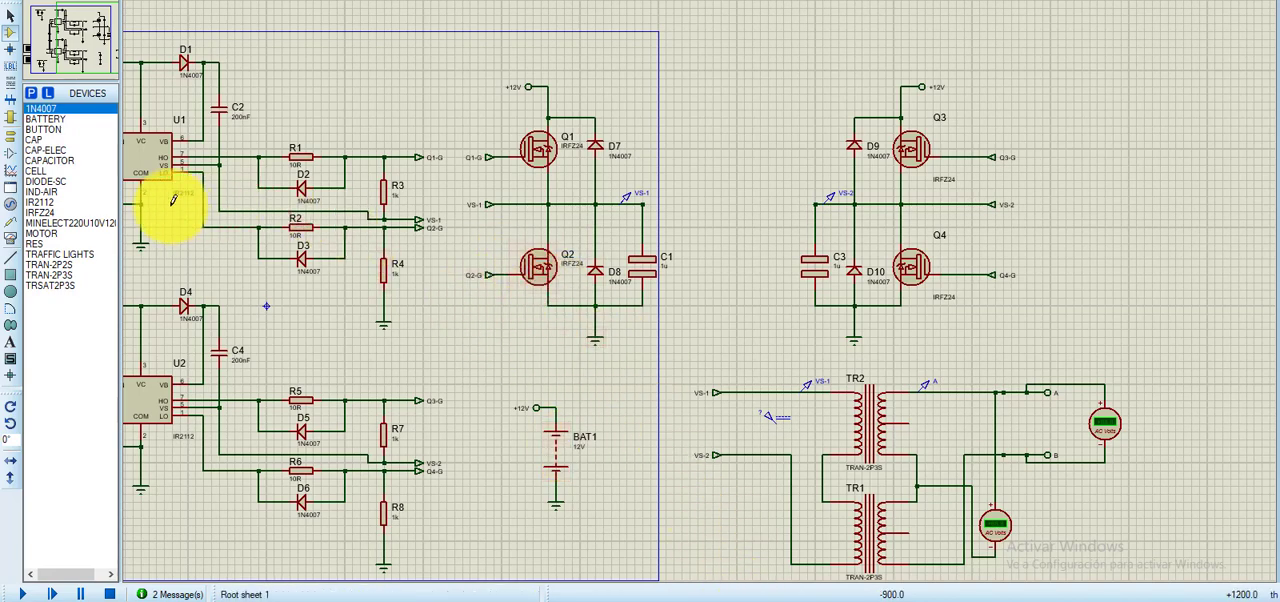
# - Run the circuit simulation and set the horizontal timebase of both digital oscilloscopes to 20 ms per division
pyautogui.middleClick(473, 313)
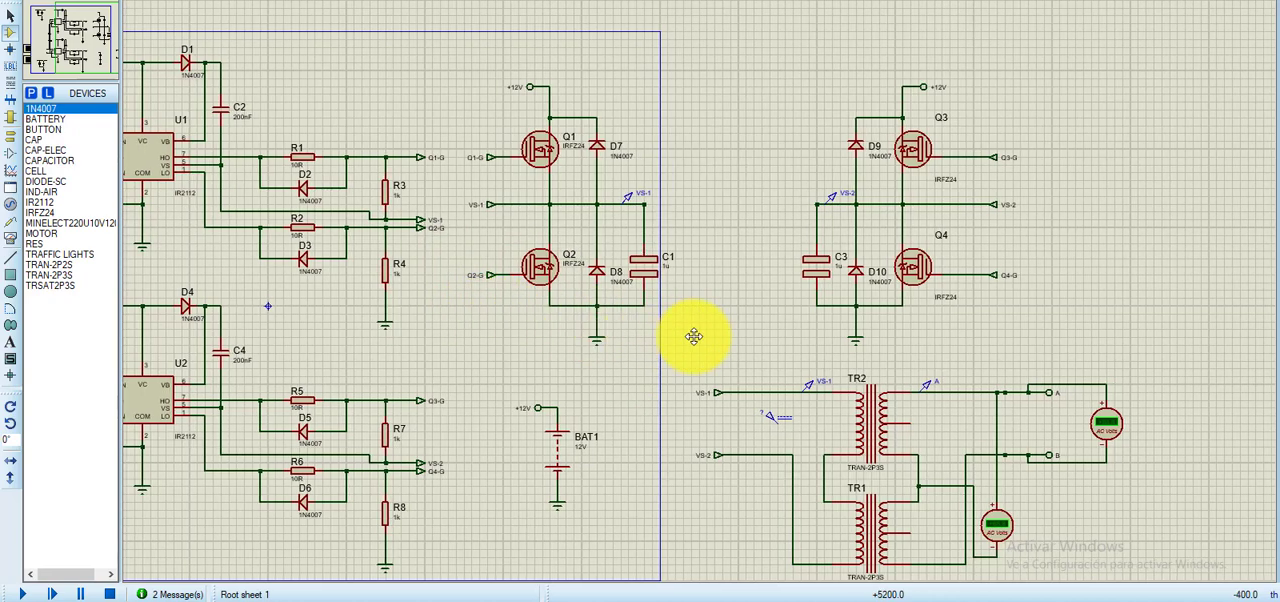
pyautogui.click(702, 337)
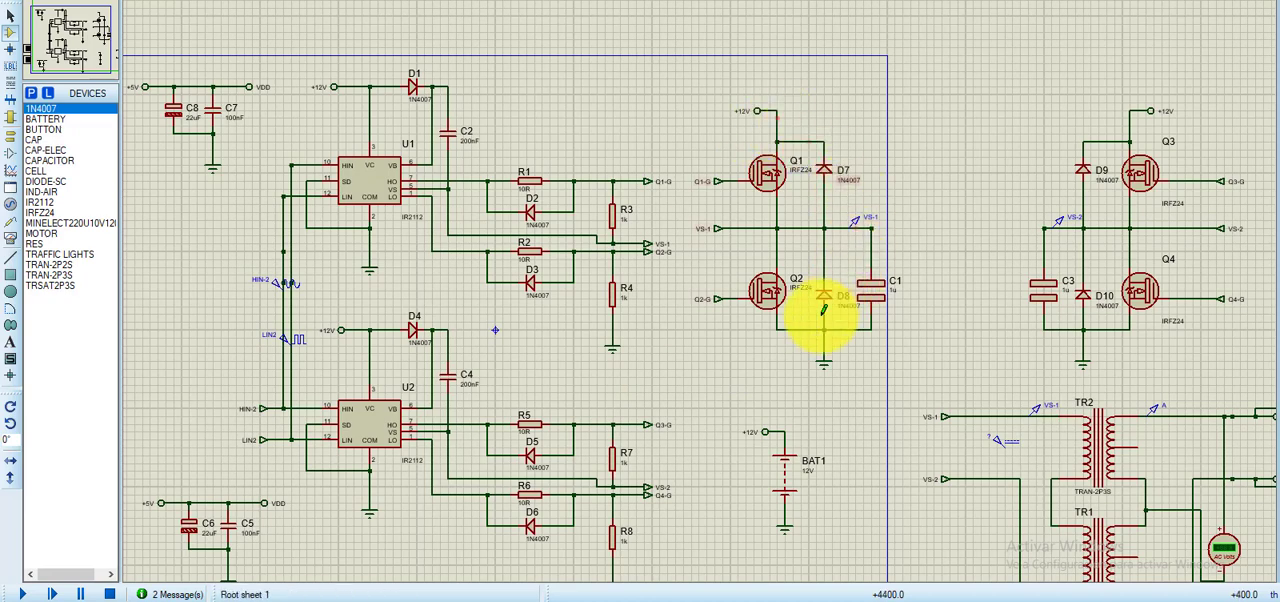
pyautogui.middleClick(971, 267)
pyautogui.click(860, 225)
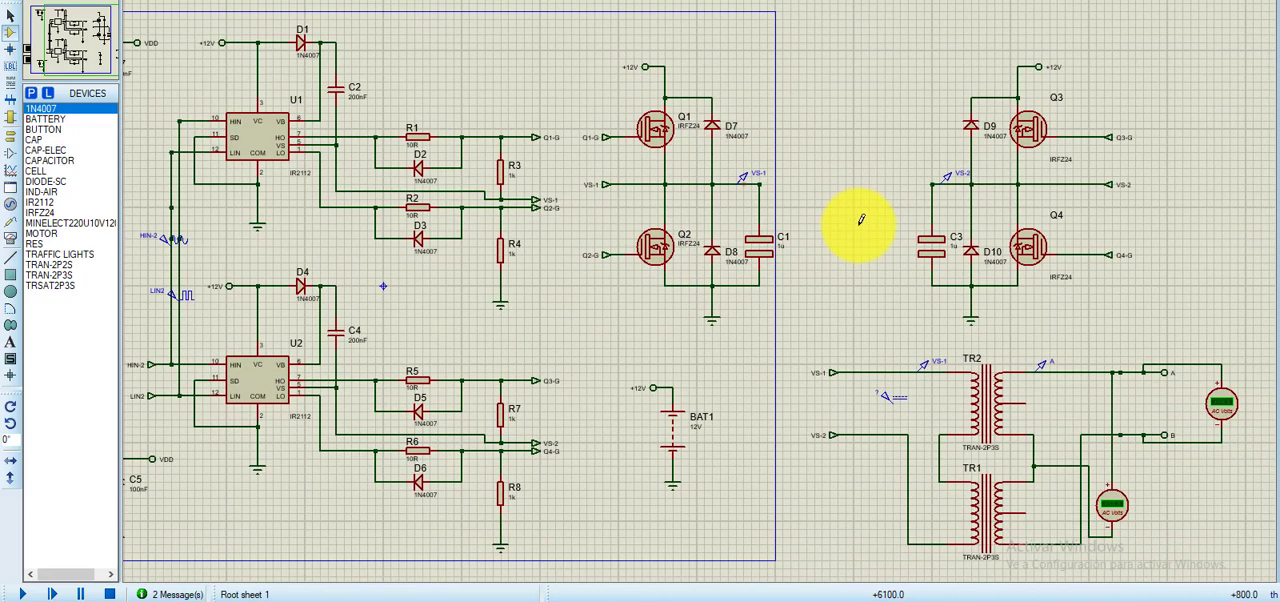
pyautogui.middleClick(892, 328)
pyautogui.click(845, 331)
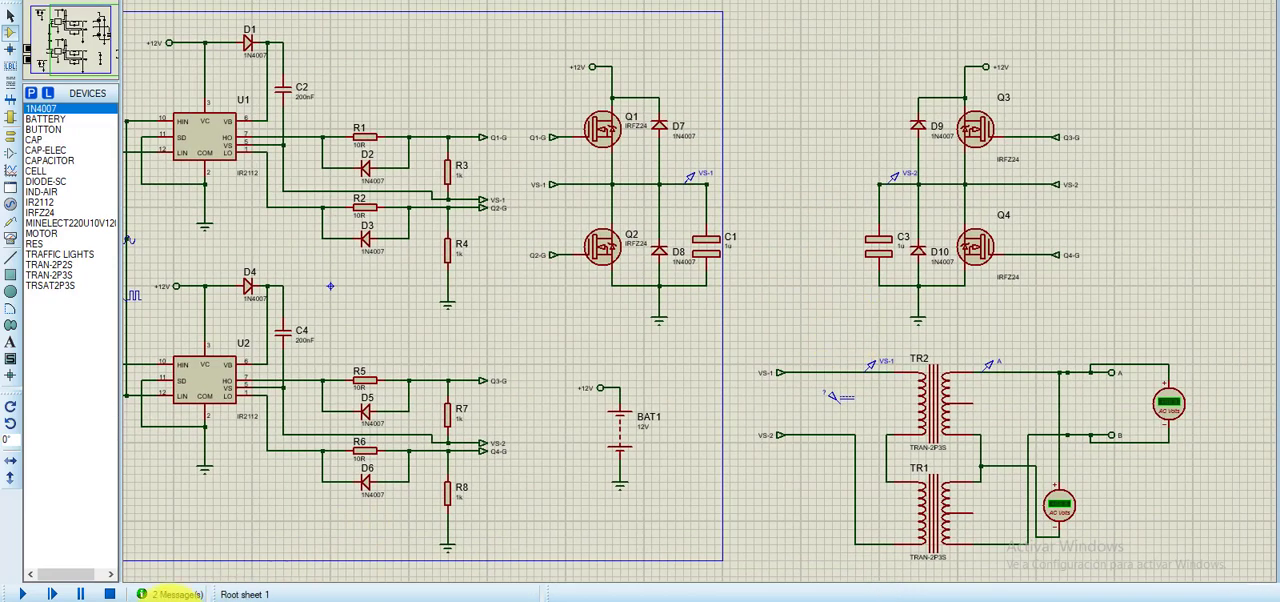
pyautogui.click(40, 594)
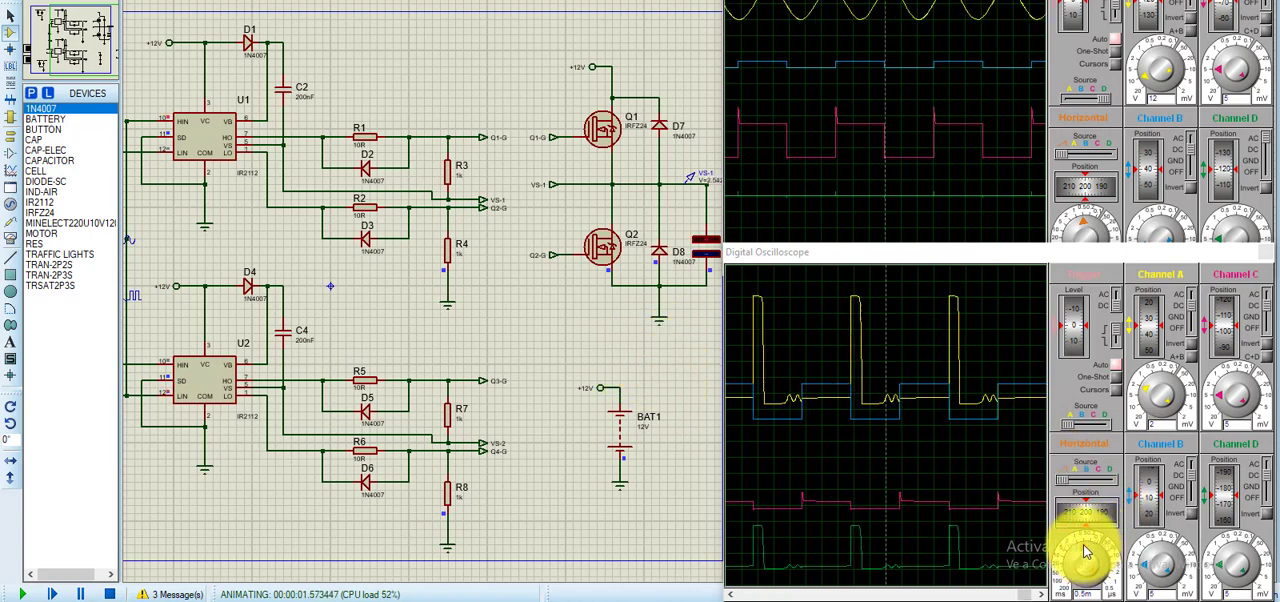
pyautogui.moveTo(1084, 546); pyautogui.dragTo(1070, 563)
pyautogui.moveTo(1086, 228); pyautogui.dragTo(1057, 228)
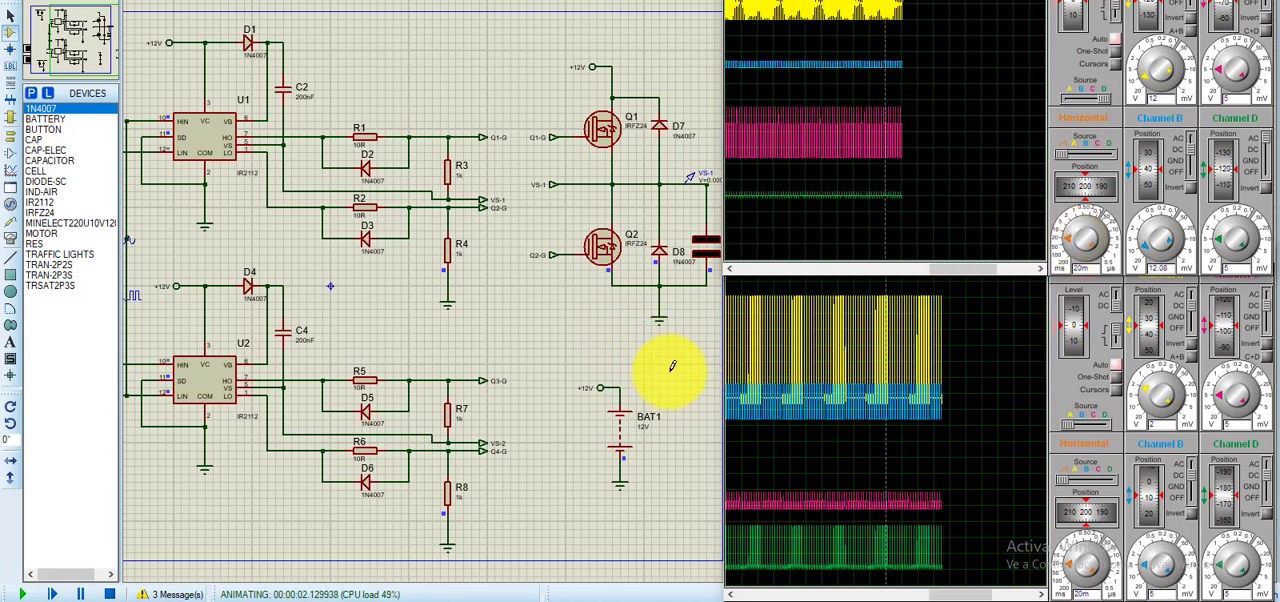
# - Examine the Q3/Q4 half-bridge, the TR1 and TR2 transformers and their AC voltmeters while the simulation runs
pyautogui.click(484, 335)
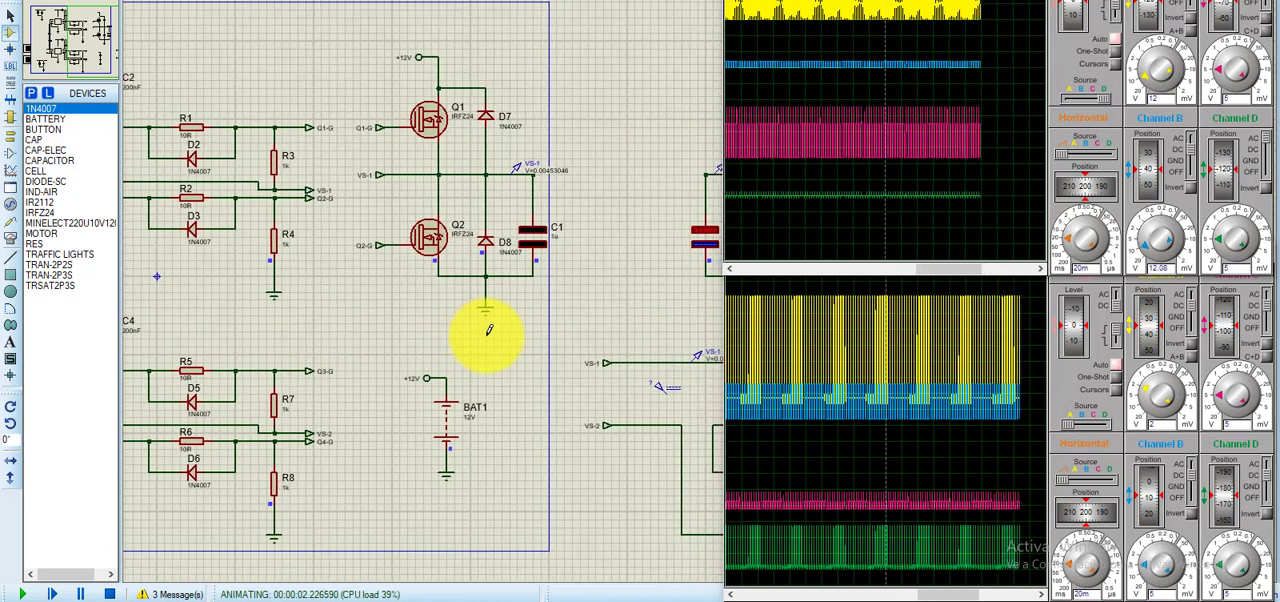
pyautogui.middleClick(684, 335)
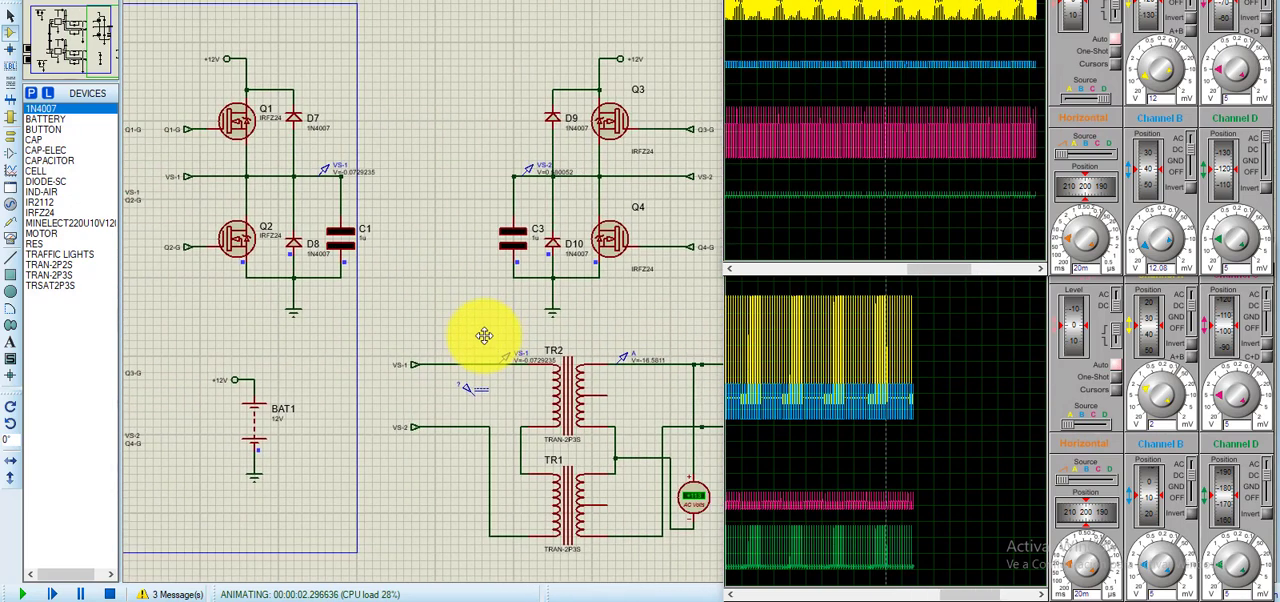
pyautogui.click(477, 336)
pyautogui.middleClick(612, 318)
pyautogui.moveTo(607, 316); pyautogui.dragTo(529, 313)
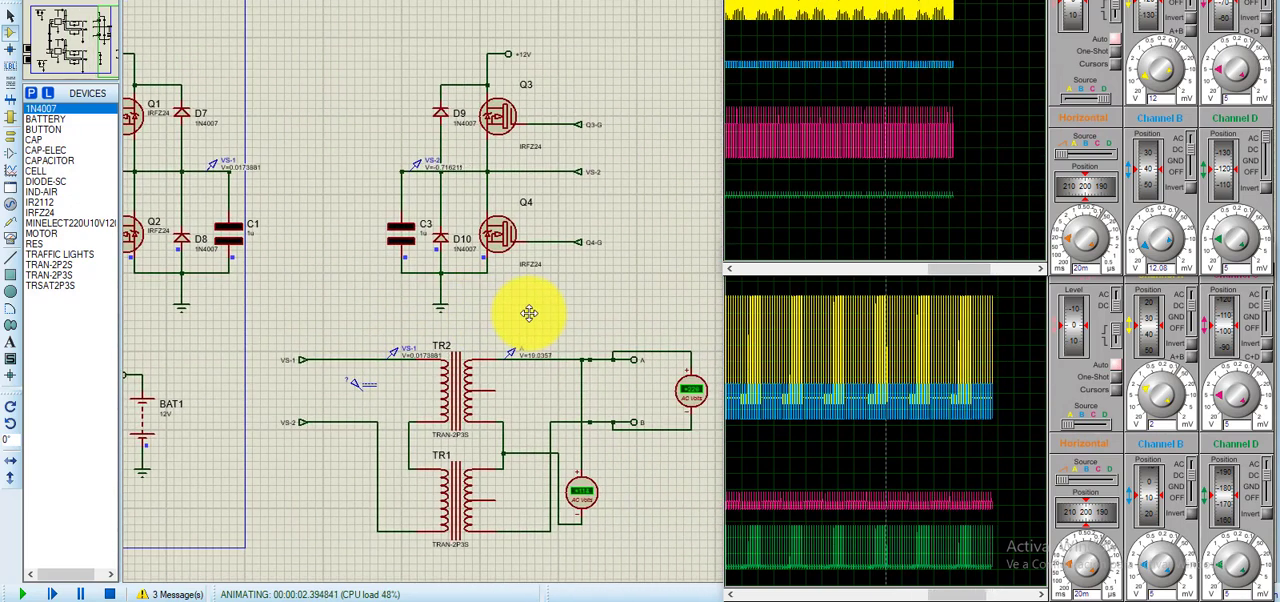